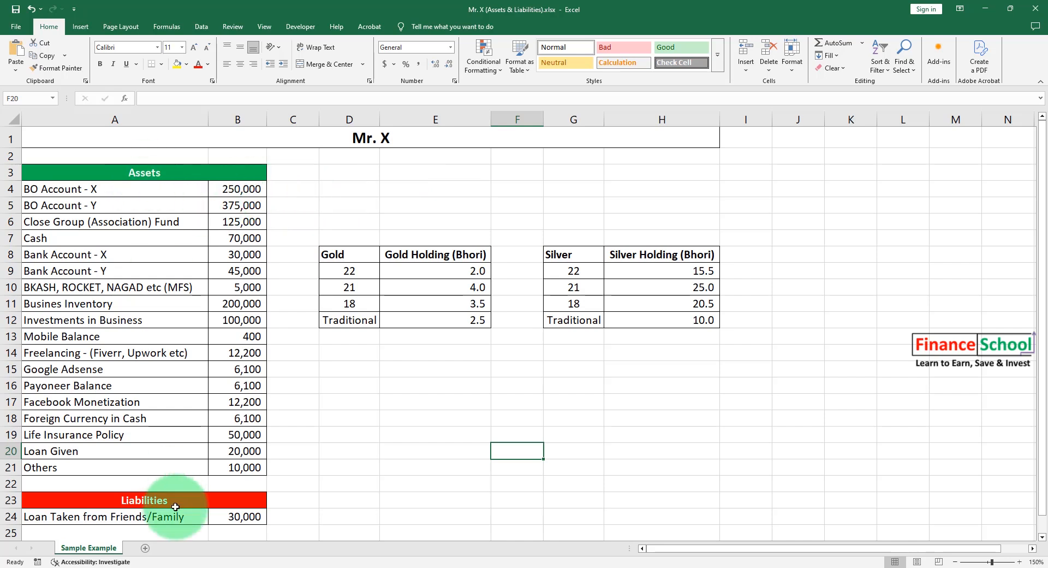
Examine the Assets entries and amounts from BO Account - X through Investments in Business
drag(111, 194, 112, 198)
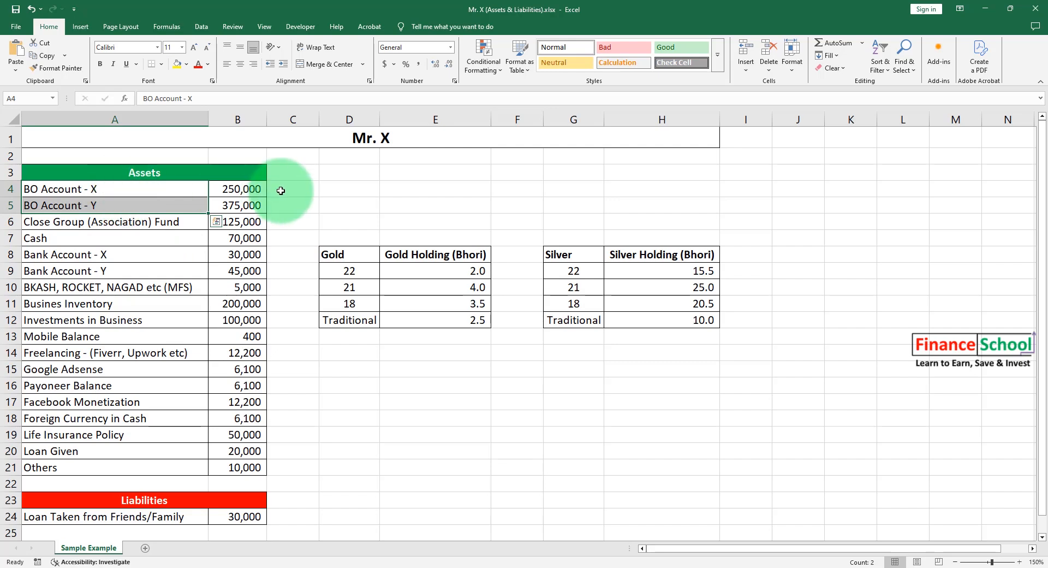
click(361, 191)
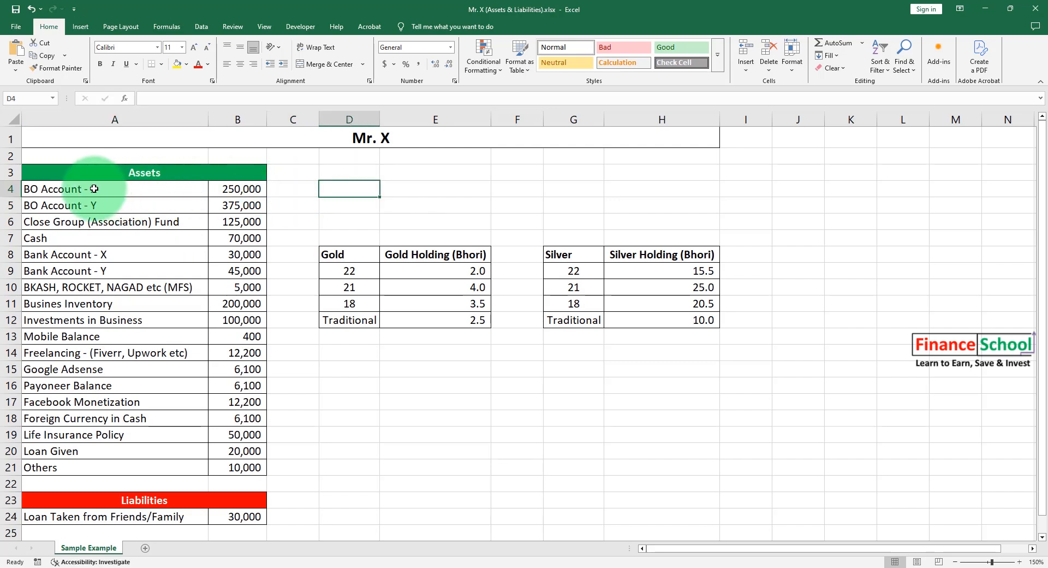
drag(93, 189, 104, 205)
drag(235, 190, 236, 205)
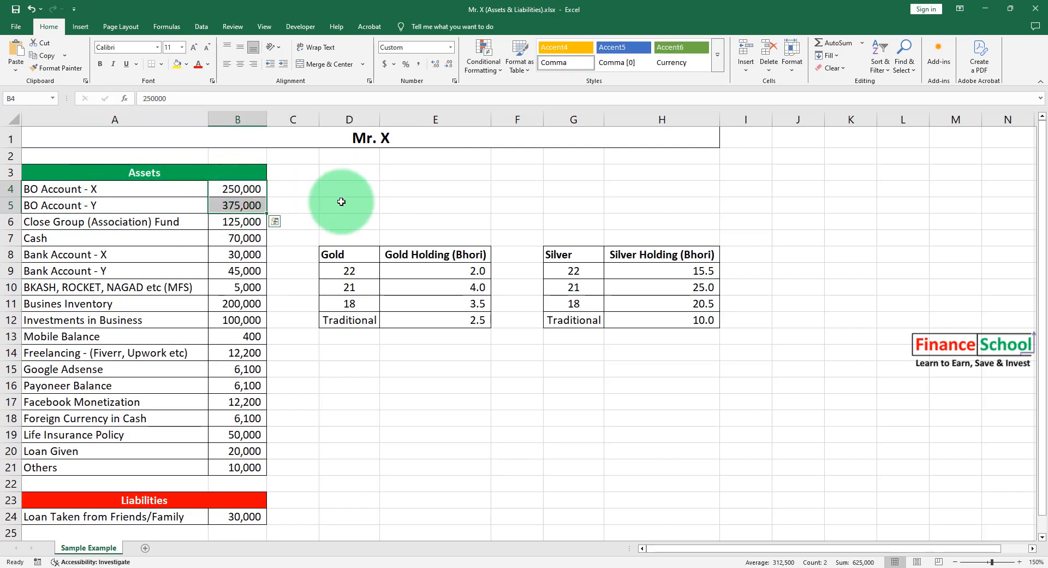
click(328, 190)
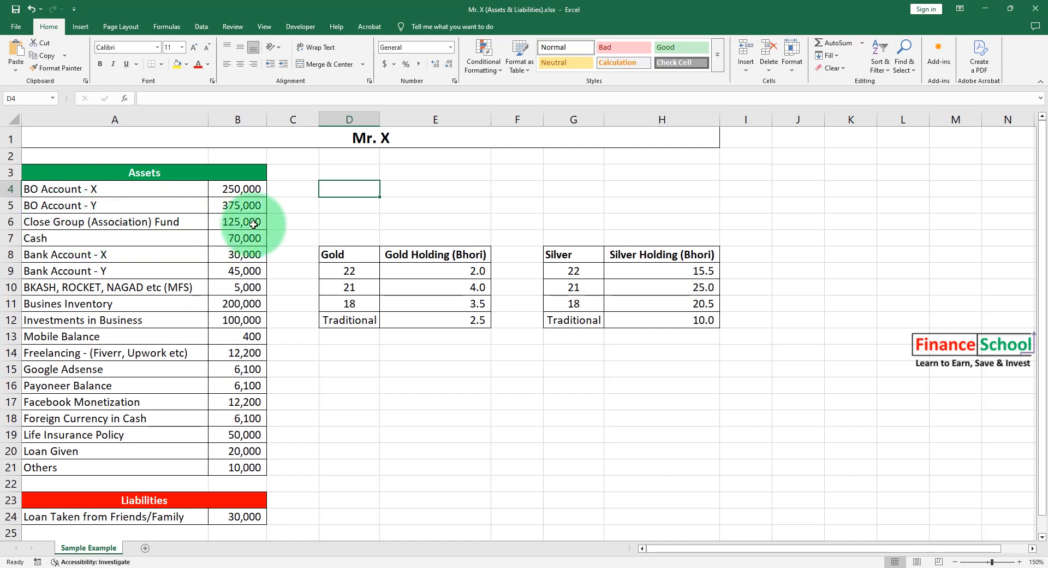
click(180, 235)
click(235, 238)
drag(112, 255, 267, 254)
click(55, 295)
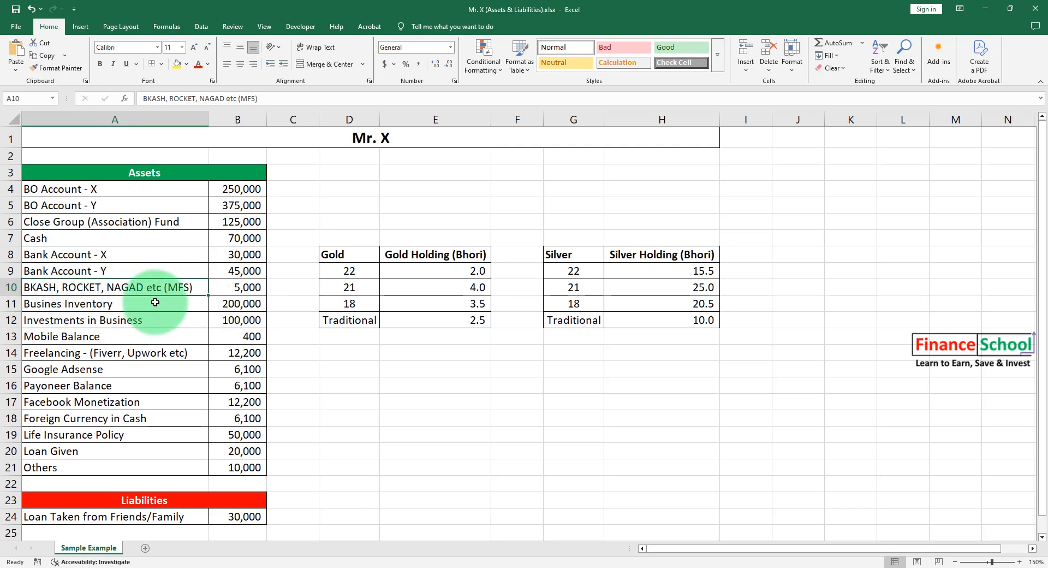
click(72, 318)
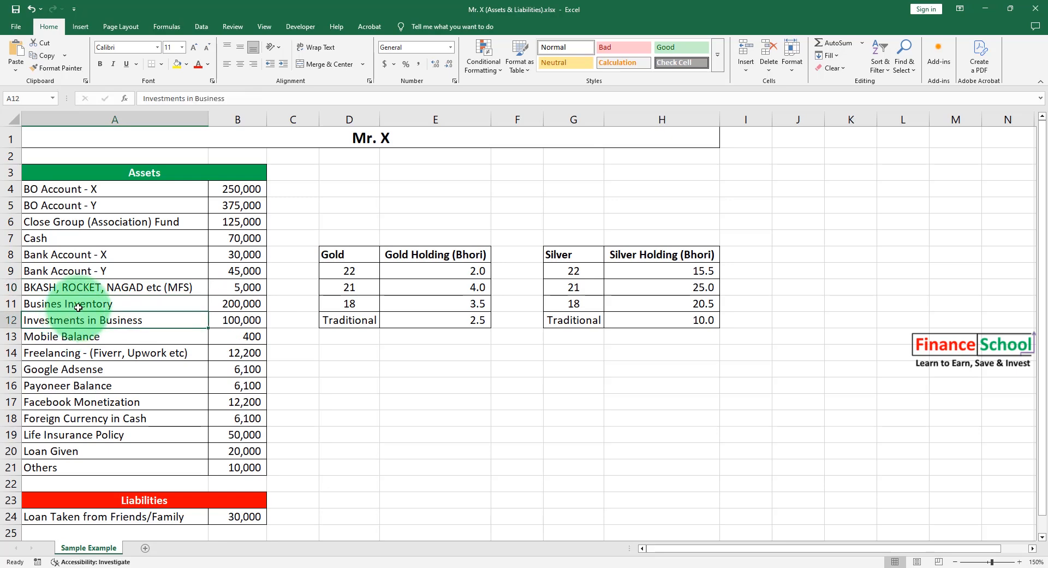
click(218, 321)
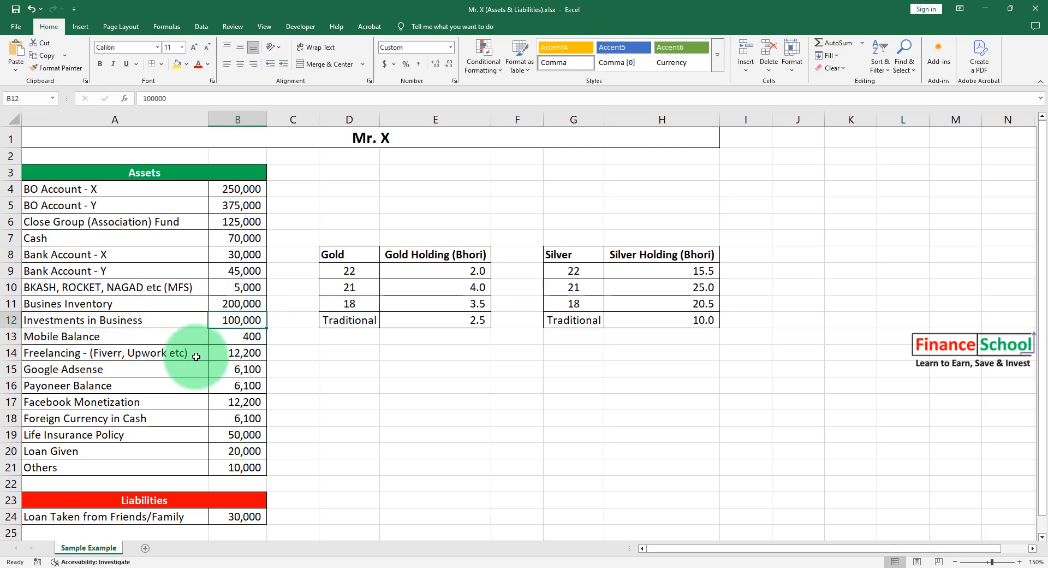
Inspect the Freelancing amount's formula, and switch to Chrome to check the USD/BDT spot exchange rate on the Bangladesh Bank homepage
click(215, 353)
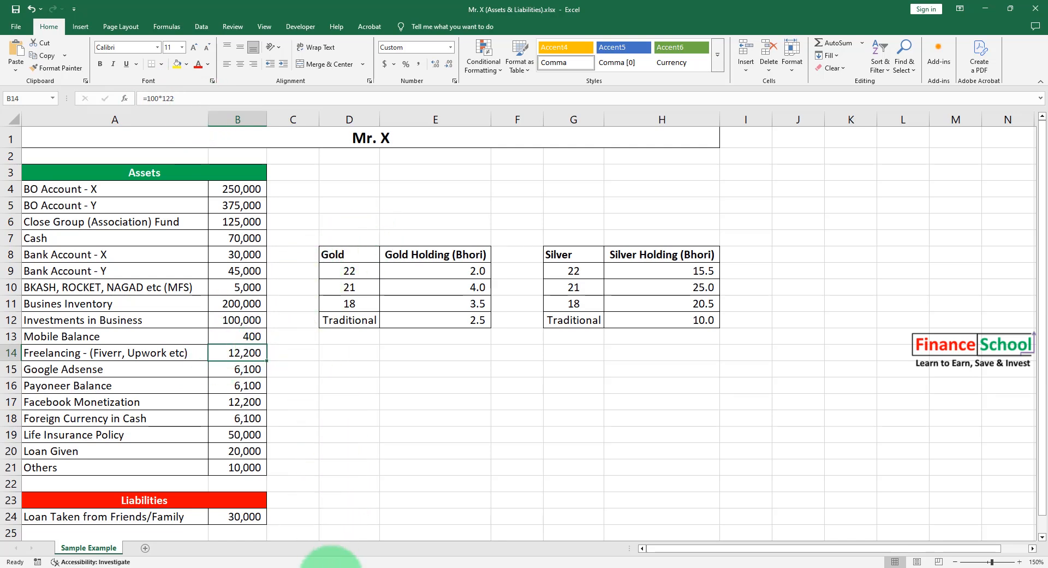
click(330, 567)
scroll(180, 227, up, 7)
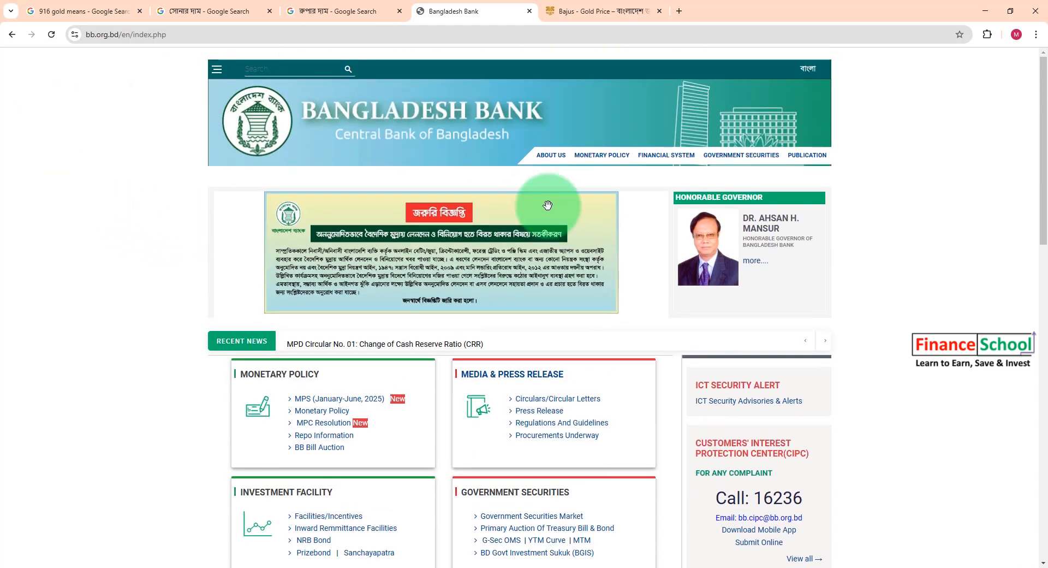
scroll(912, 241, down, 10)
scroll(713, 163, up, 1)
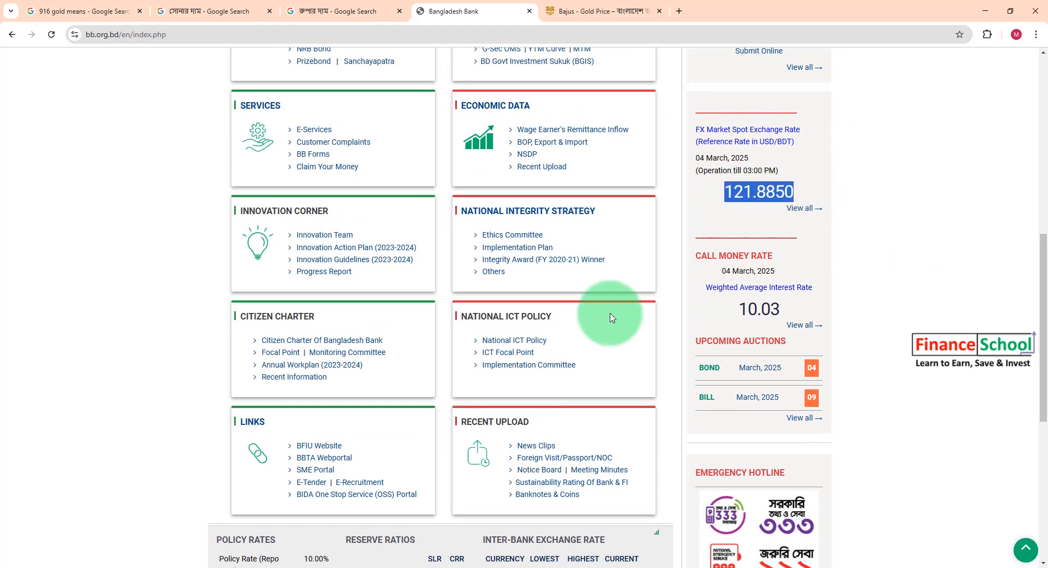
Switch back to the Mr. X (Assets & Liabilities) workbook in Excel and inspect the formulas for Google Adsense, Payoneer, Facebook Monetization and Foreign Currency
click(352, 565)
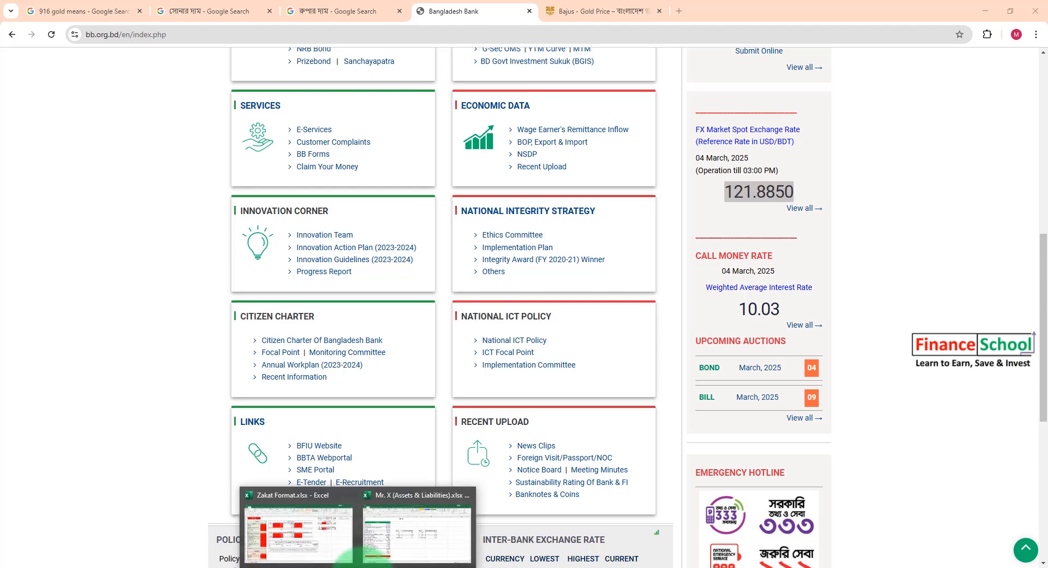
click(382, 543)
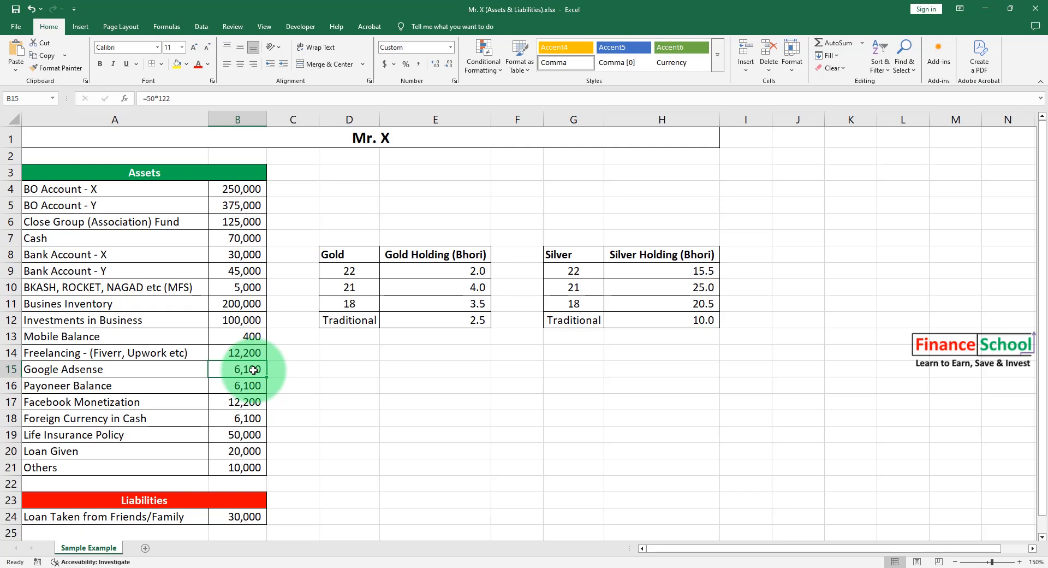
click(200, 388)
click(242, 388)
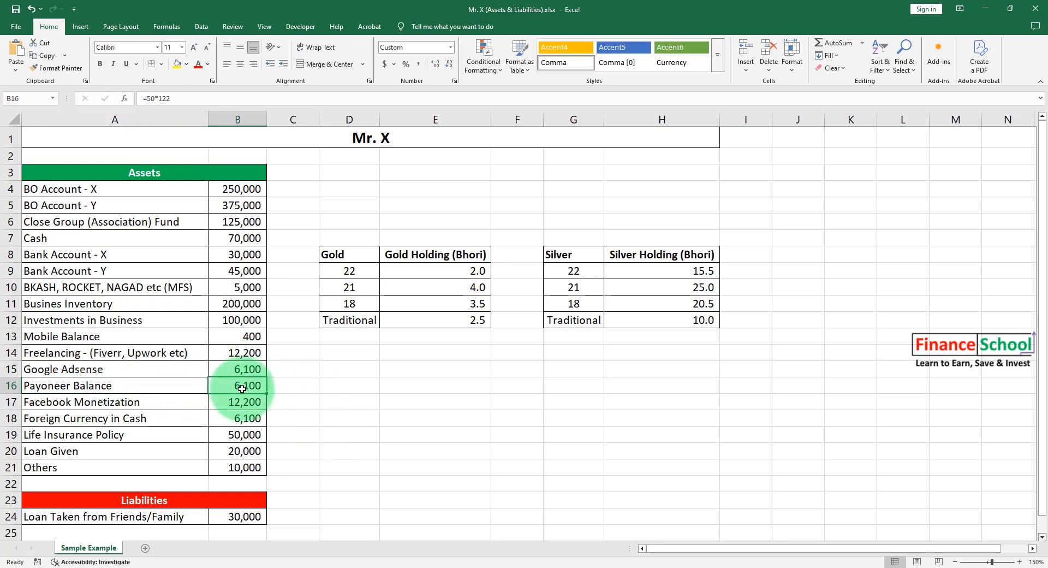
click(137, 405)
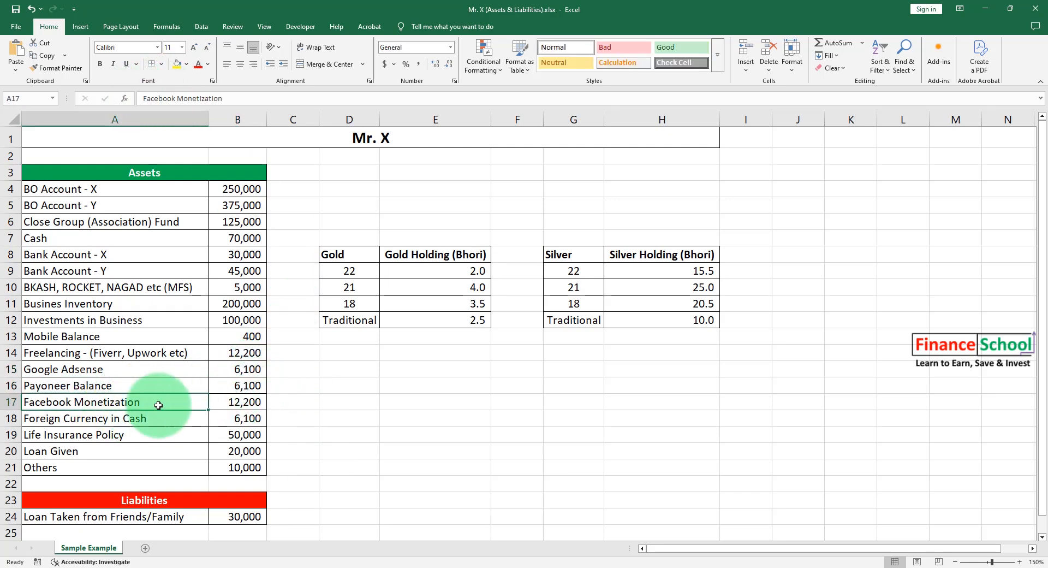
click(242, 403)
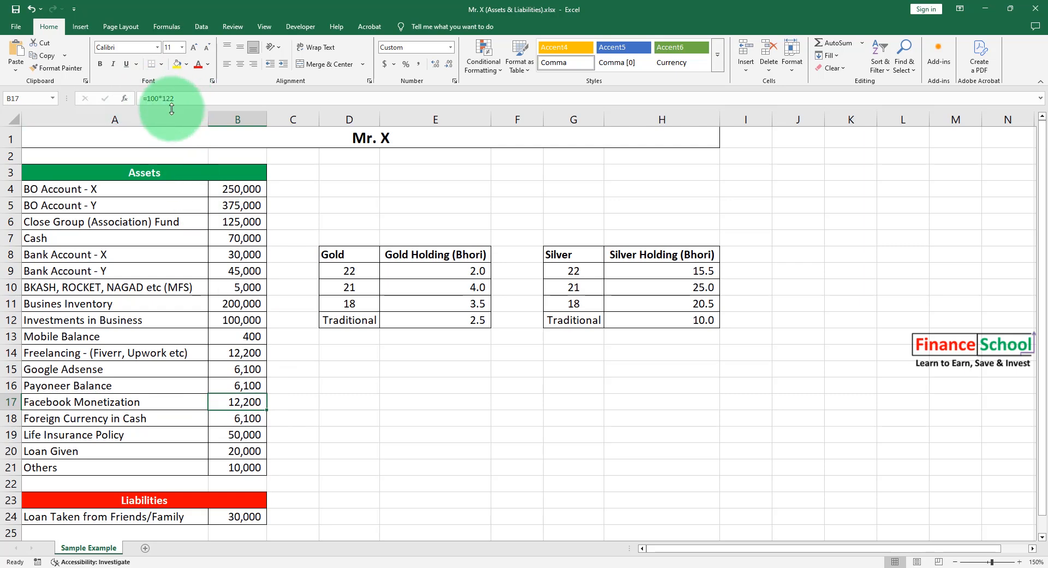
click(64, 420)
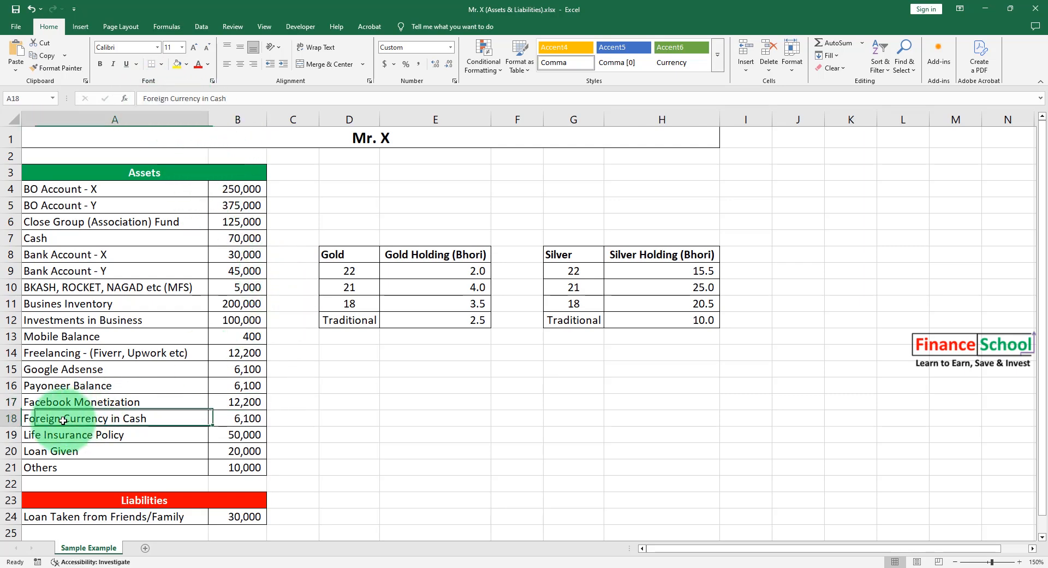
click(243, 418)
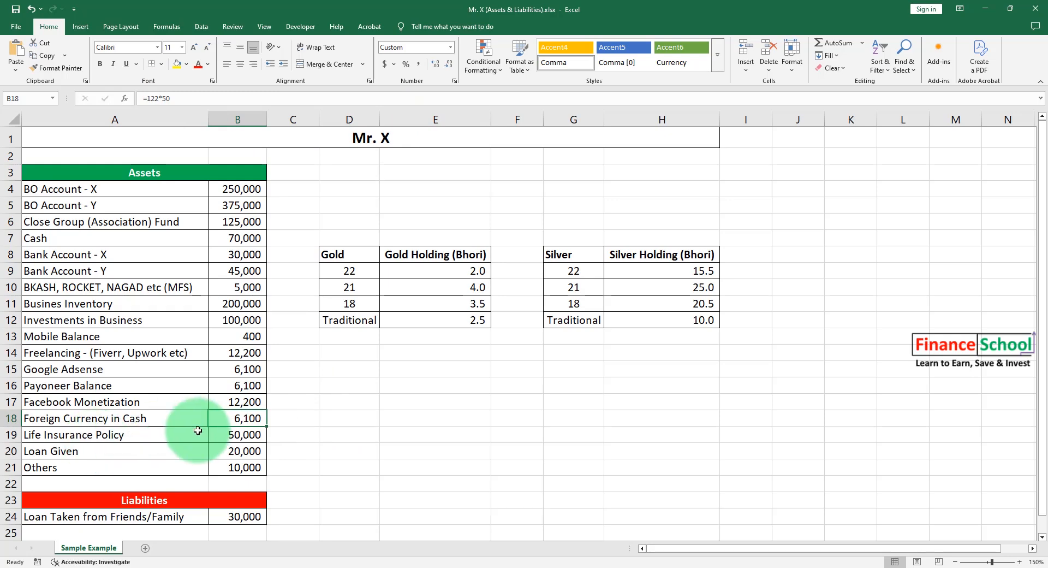
Examine the Loan Given and Others asset amounts and the Loan Taken from Friends/Family liability
click(108, 454)
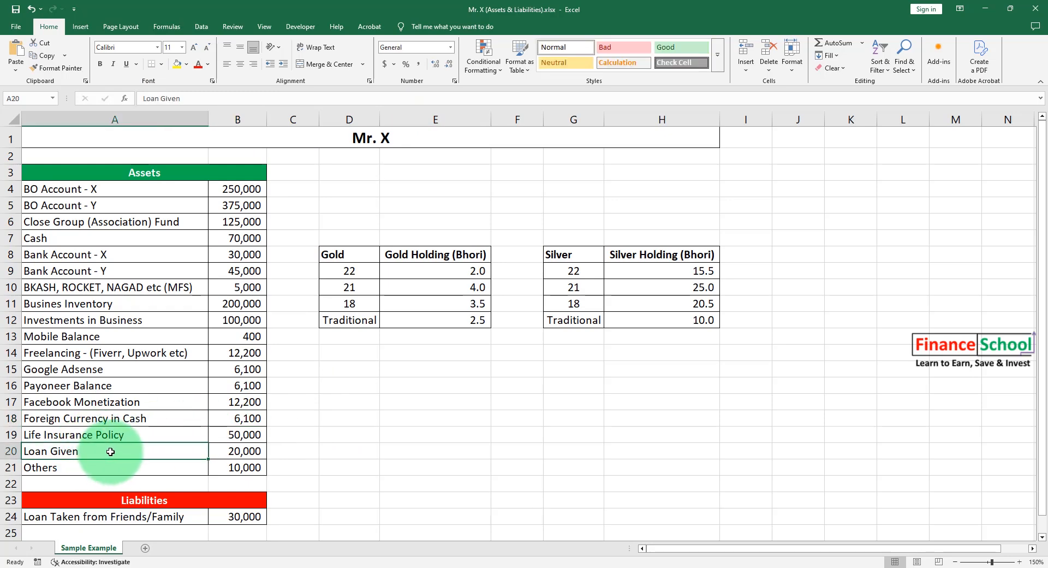
click(224, 450)
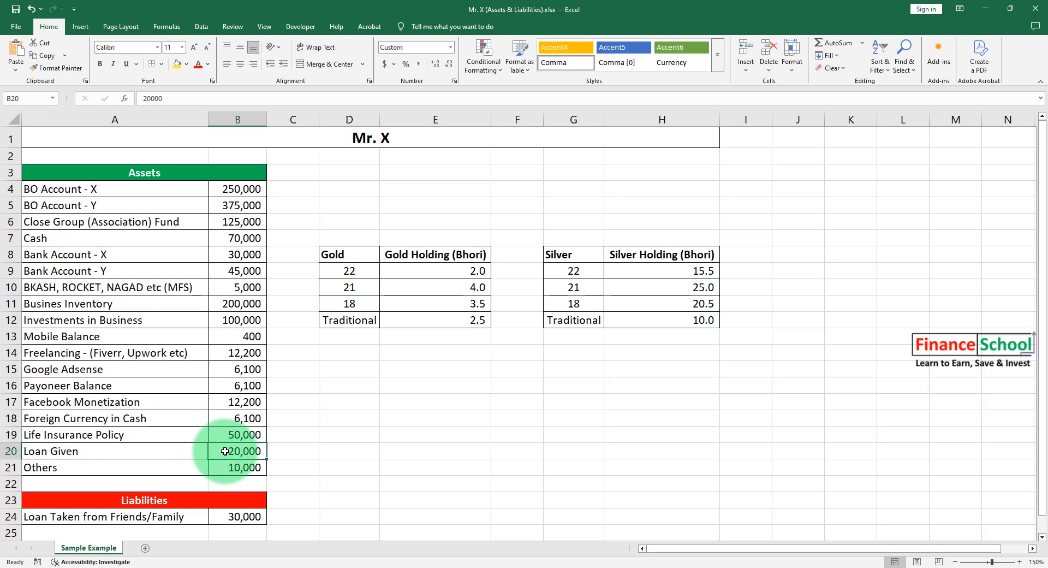
click(182, 467)
click(240, 470)
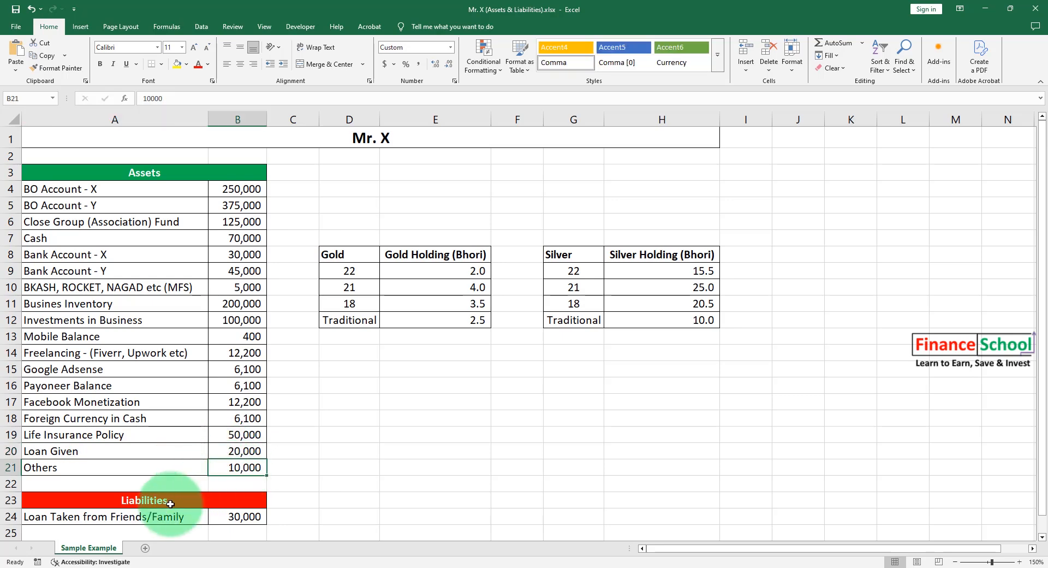
click(152, 517)
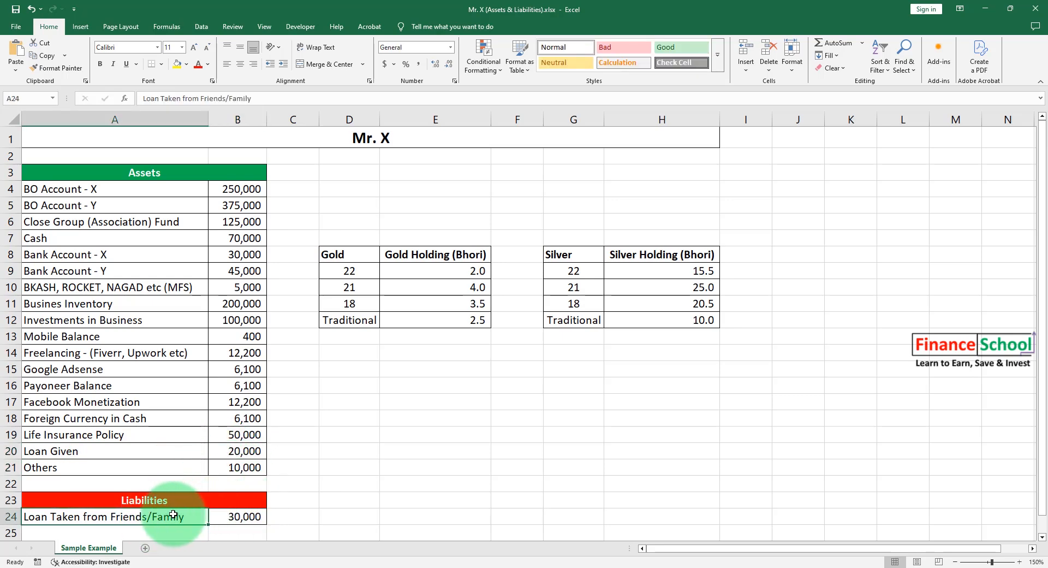
click(249, 519)
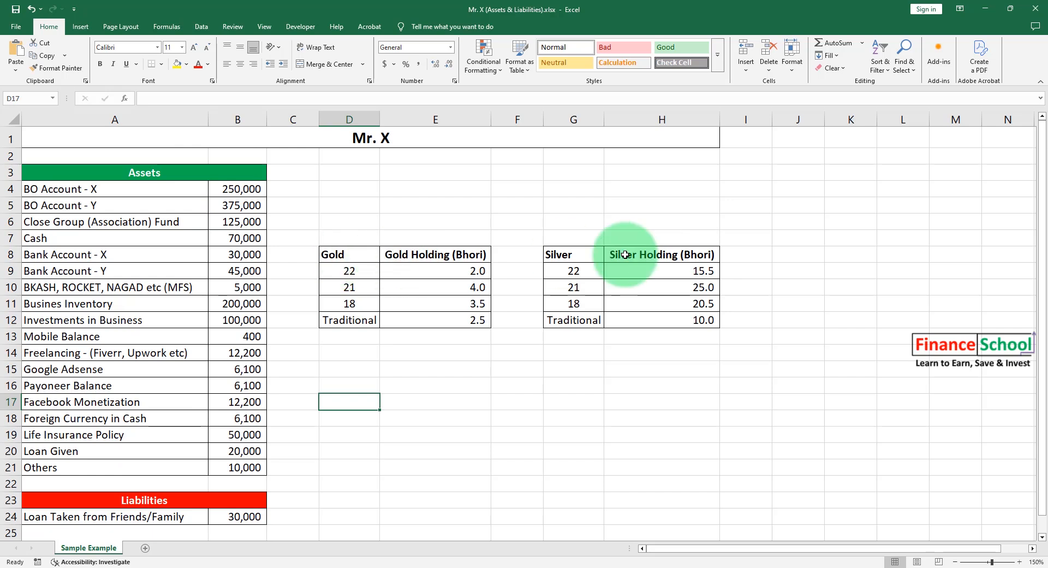
Examine the gold and silver holdings in bhori for each karat grade, and review the amounts in column B
click(352, 273)
click(352, 304)
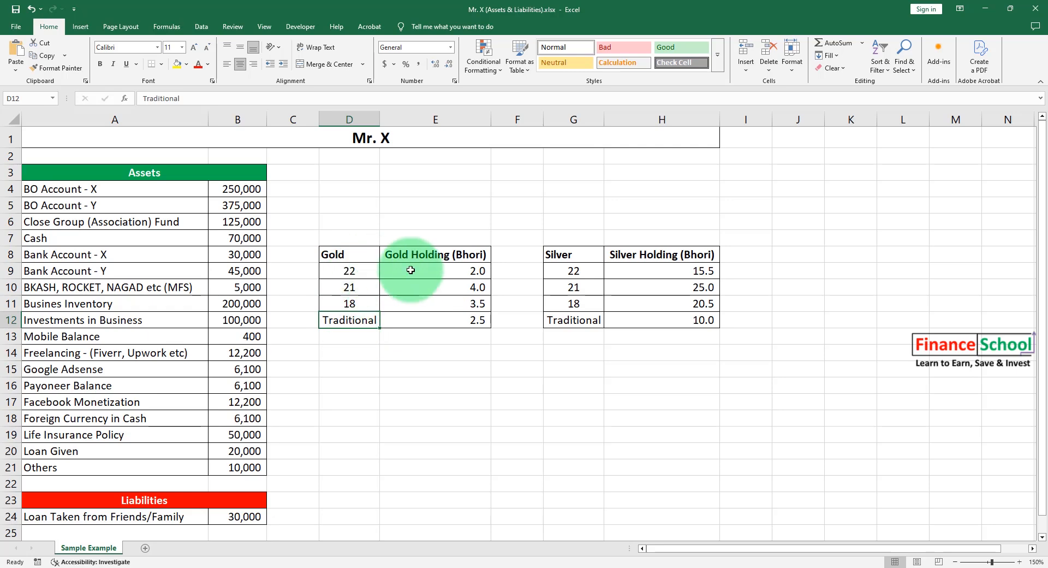
click(436, 286)
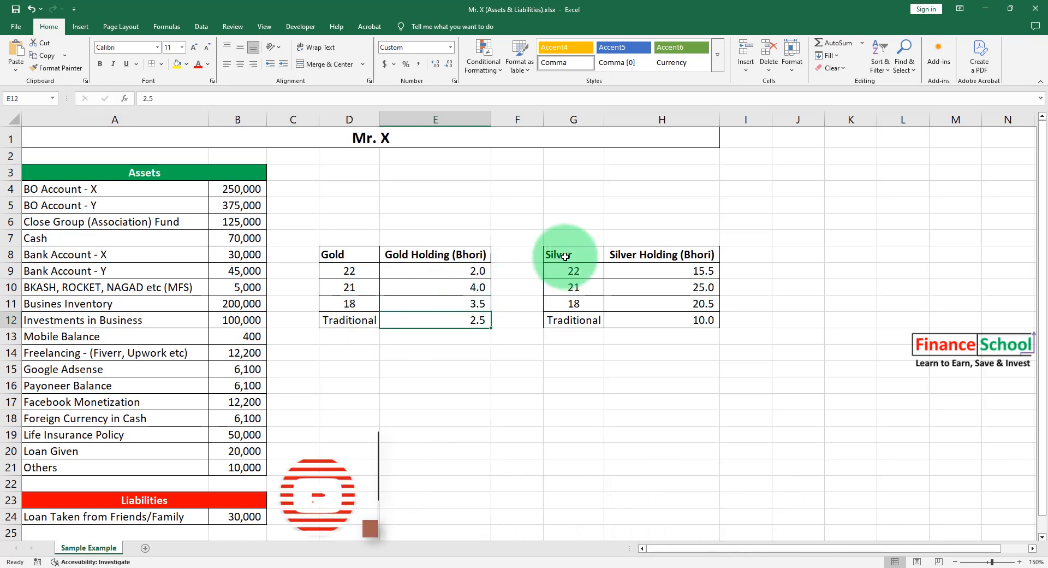
drag(570, 269, 575, 313)
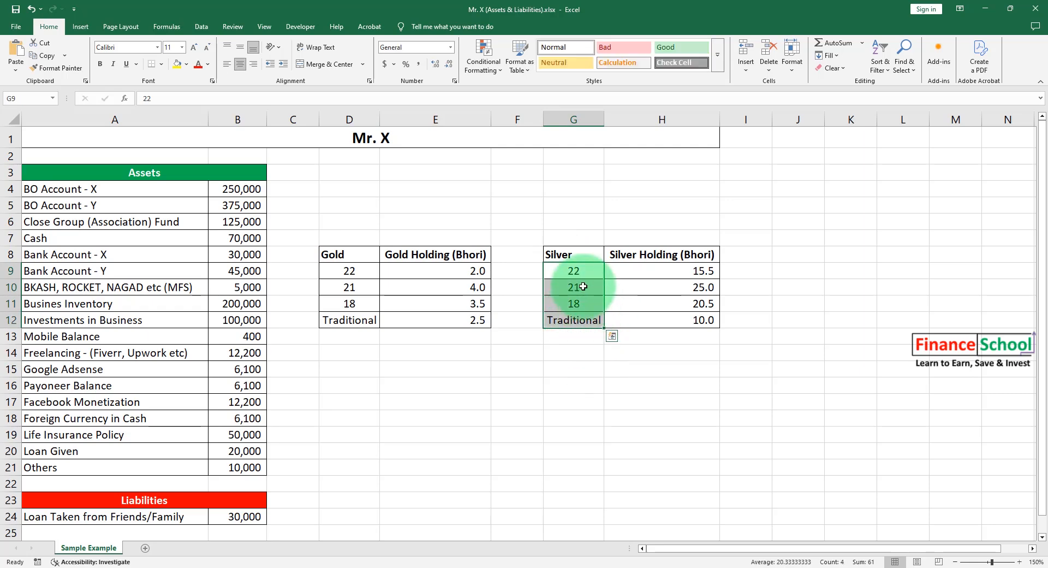
click(633, 271)
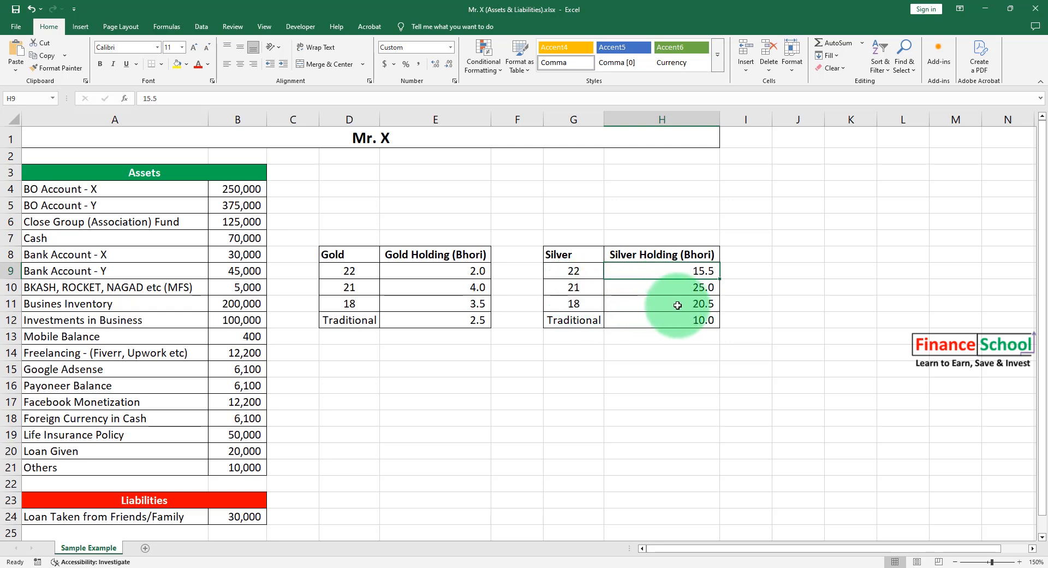
click(659, 352)
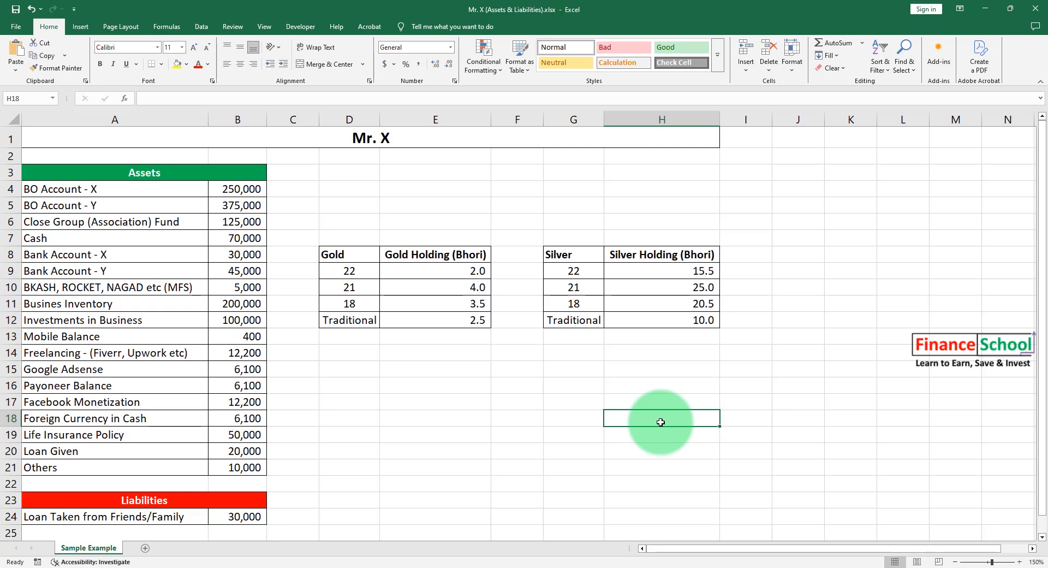
click(238, 119)
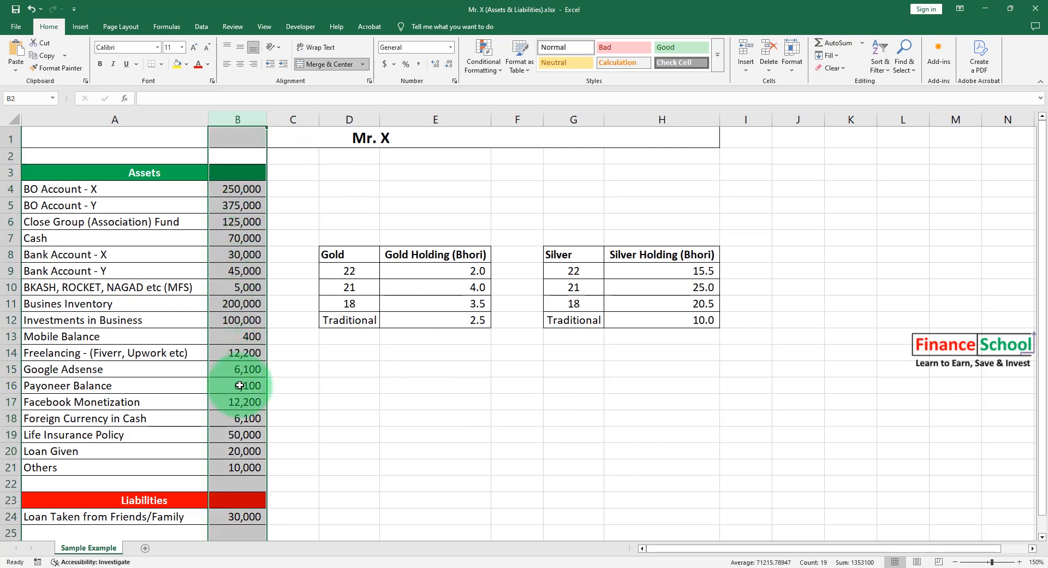
click(366, 388)
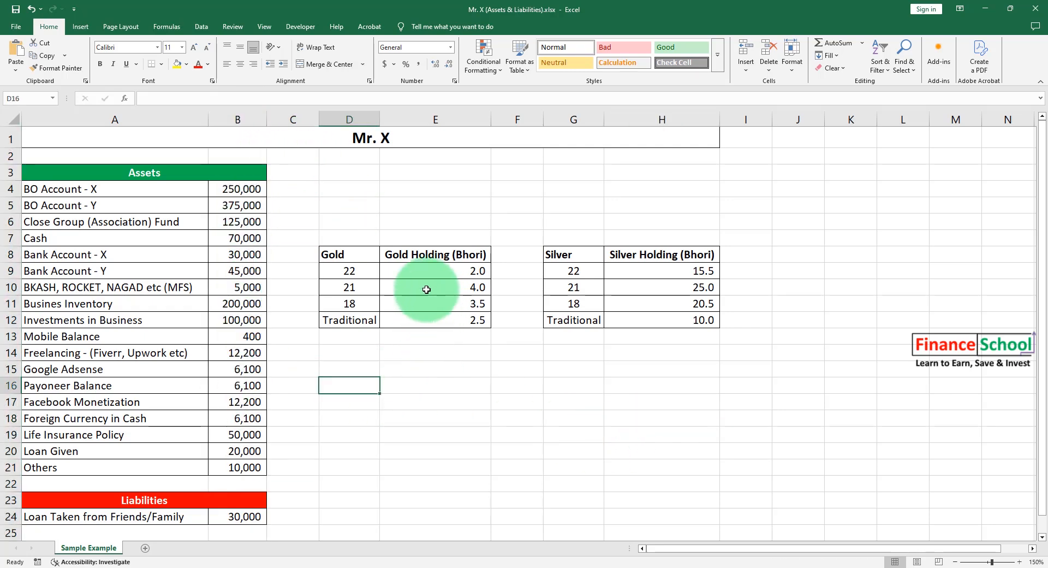
click(365, 273)
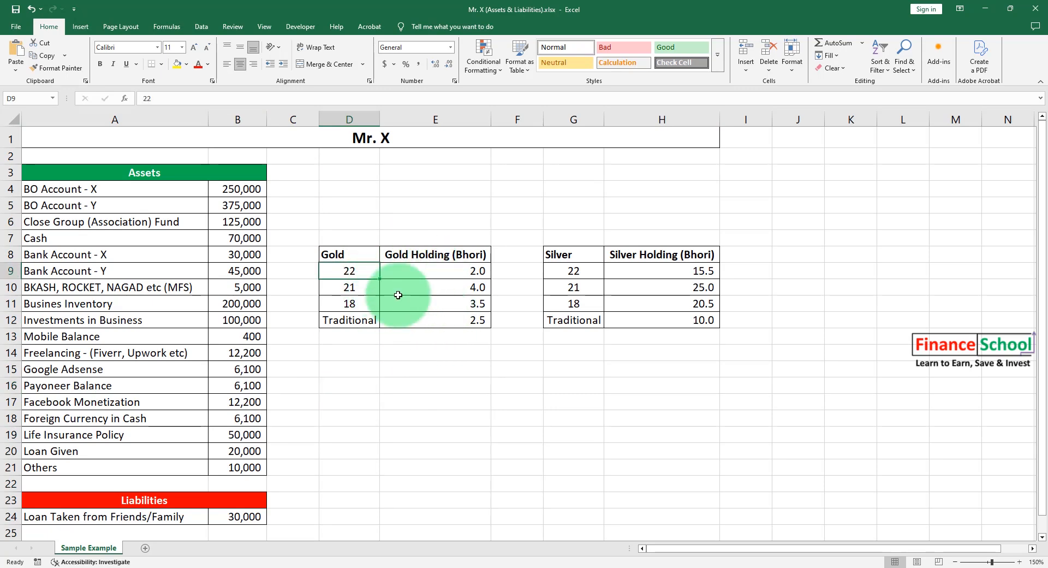
click(445, 270)
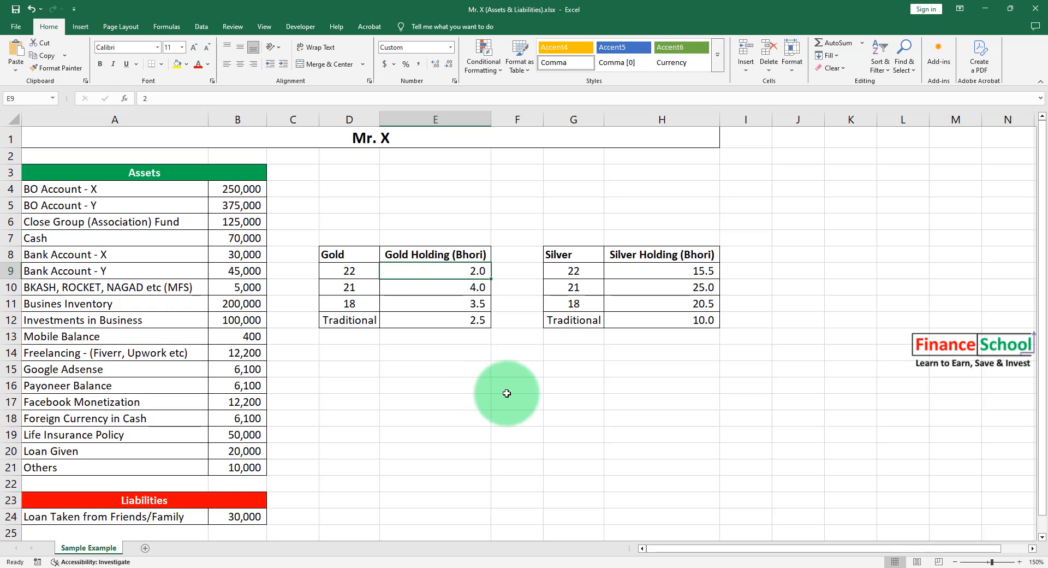
click(473, 377)
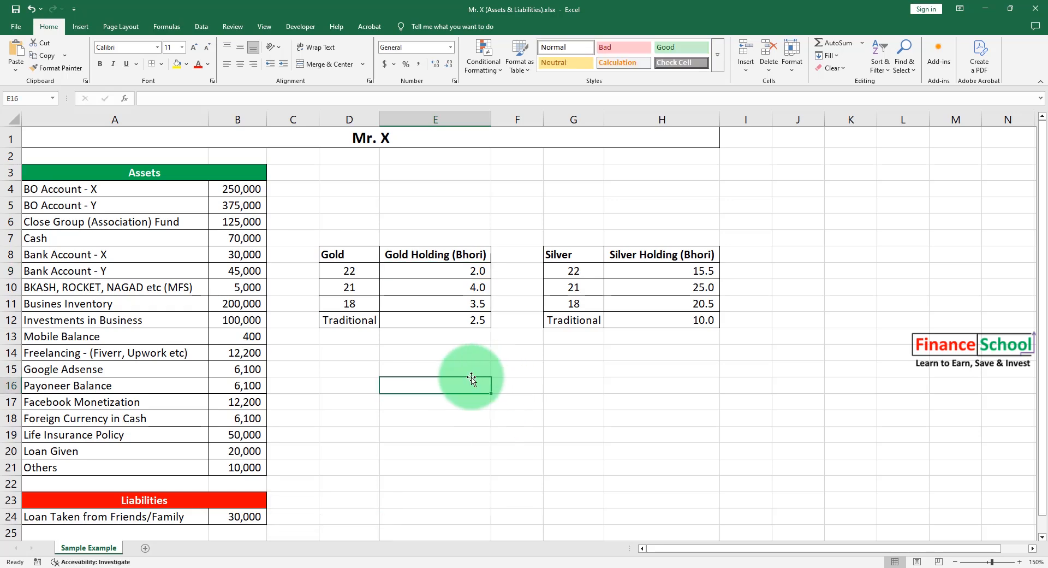
Switch to Chrome to review the per-gram gold and silver rates on the Bajus page, and bring up the Google results for the gold price
click(348, 567)
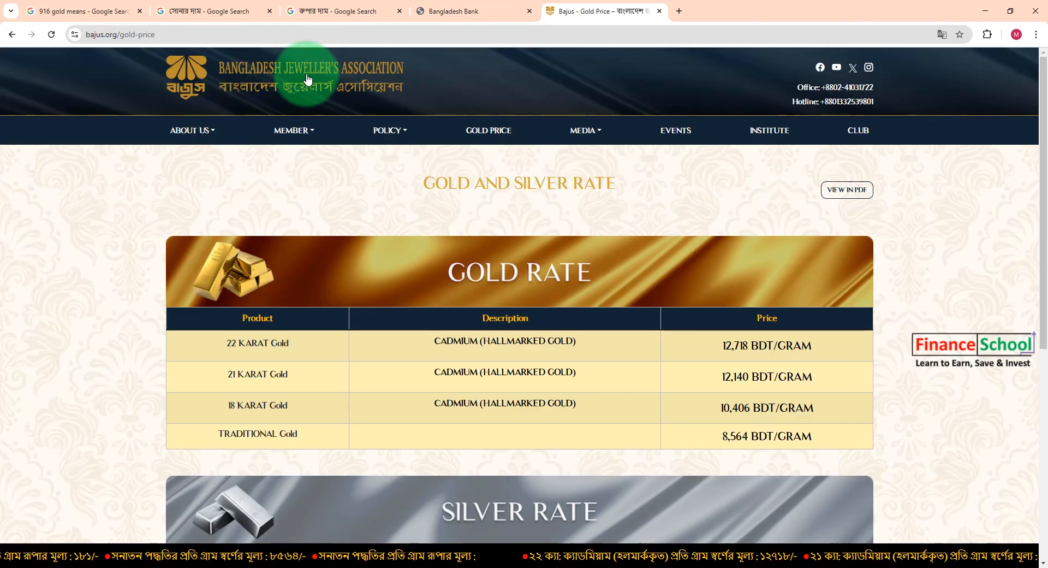
scroll(346, 274, down, 4)
scroll(545, 284, down, 1)
scroll(474, 295, up, 3)
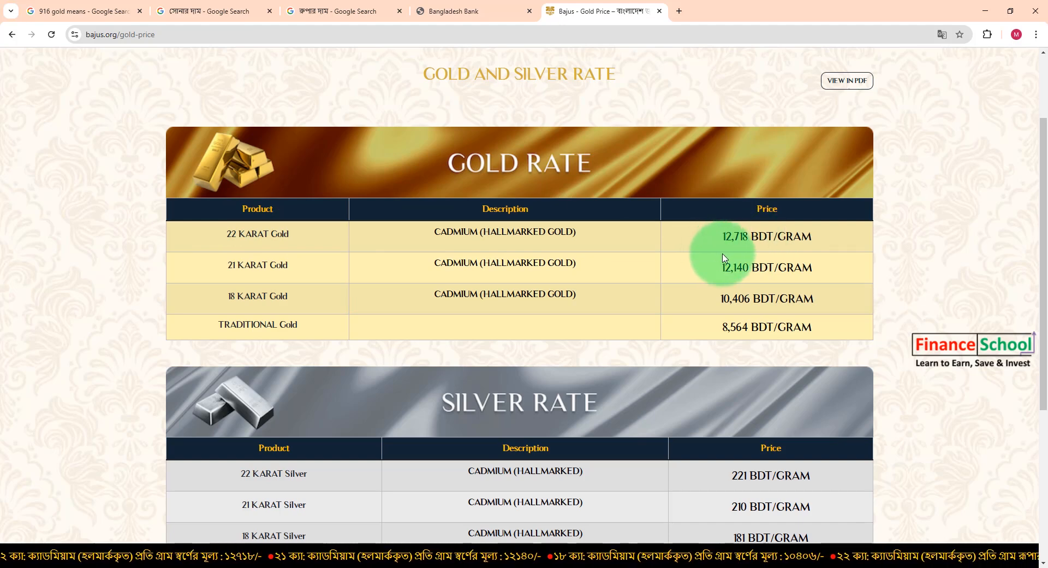
click(191, 11)
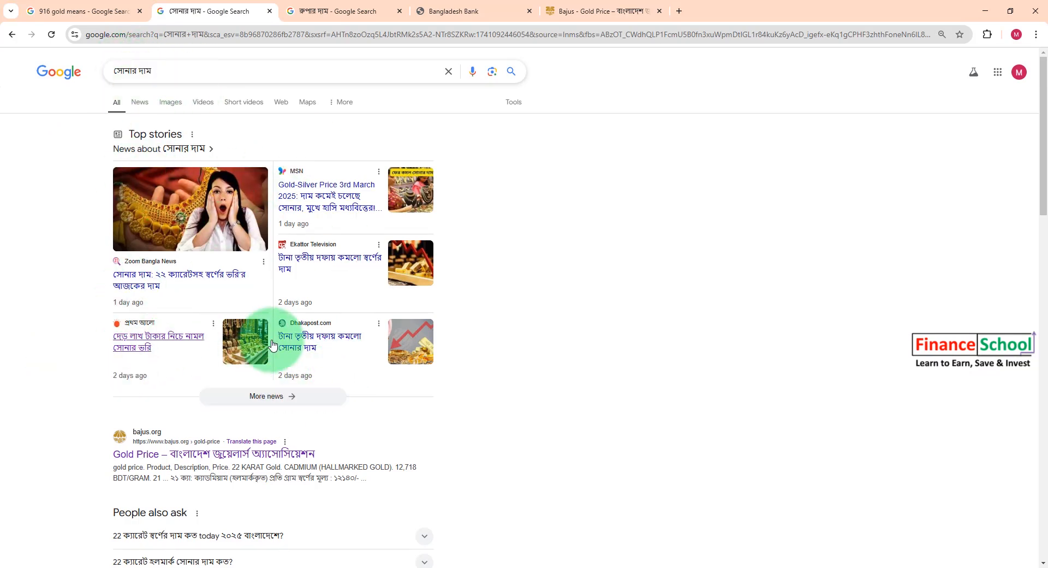
Open the Prothom Alo gold price article from the search results and highlight its new per-bhori gold price paragraph
right_click(132, 342)
click(150, 350)
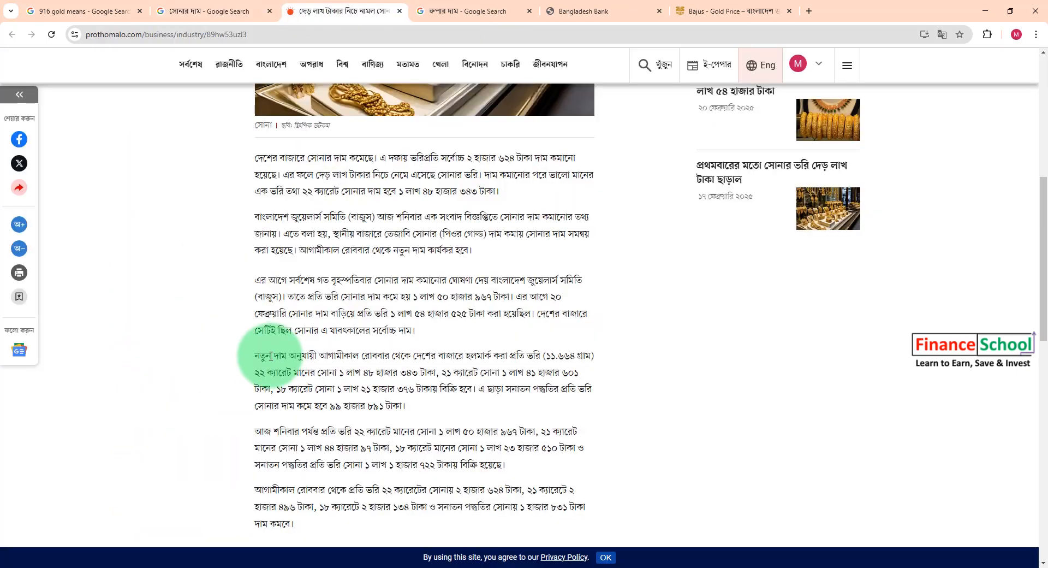
drag(252, 357, 377, 356)
click(437, 358)
drag(499, 356, 530, 355)
mouse_move(266, 371)
mouse_down()
mouse_move(407, 376)
mouse_move(259, 380)
mouse_up()
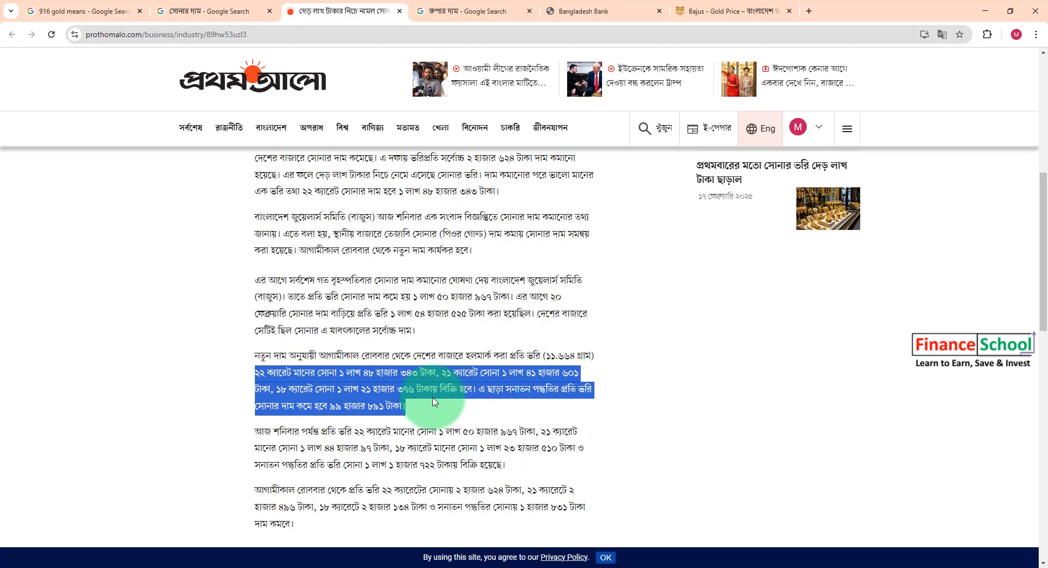
Open the Samakal article from the silver price search results and highlight the per-bhori price of 22 karat silver
click(468, 12)
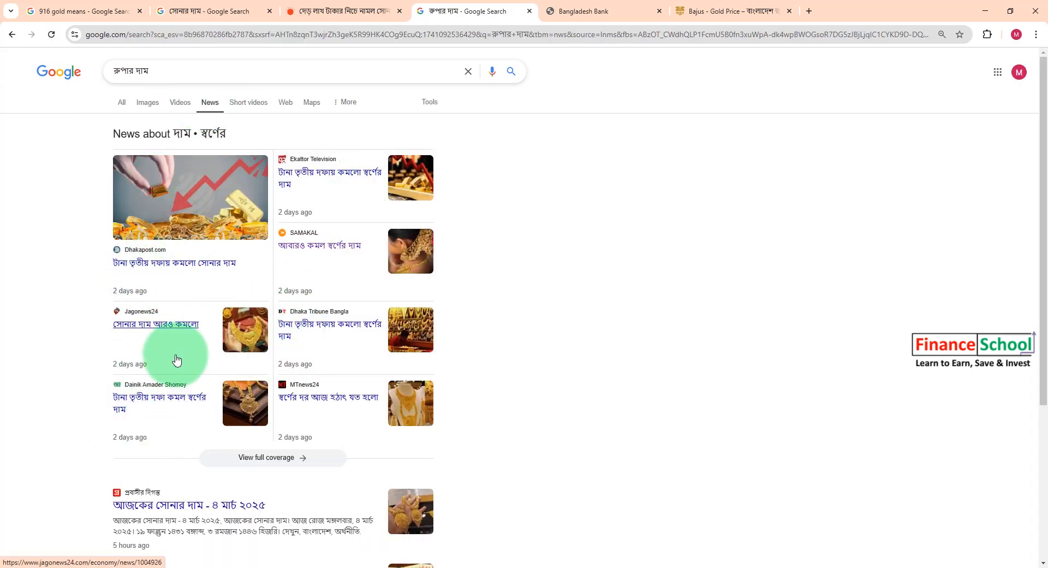
right_click(308, 243)
click(326, 262)
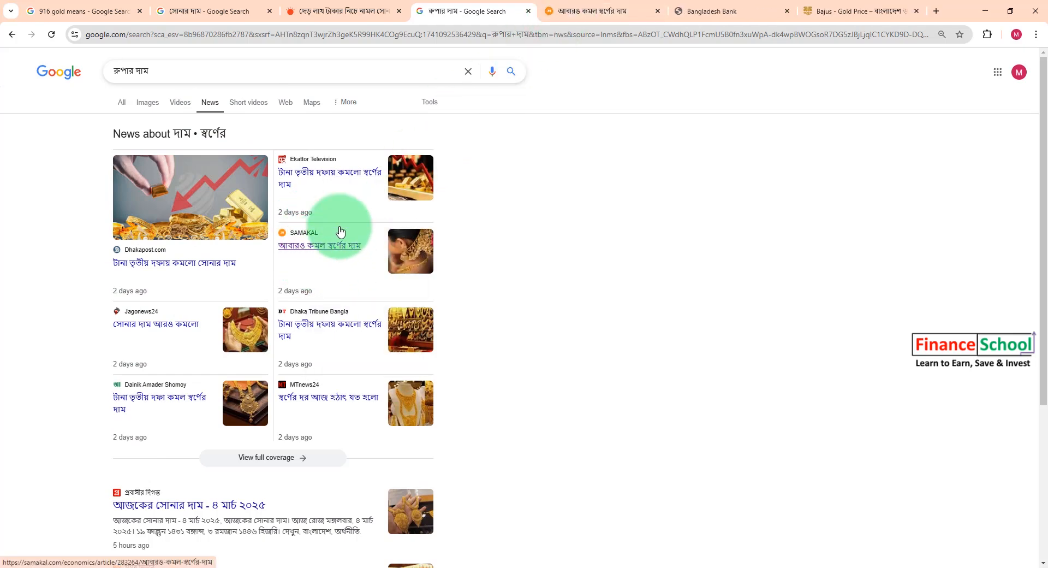
click(574, 11)
scroll(260, 412, down, 10)
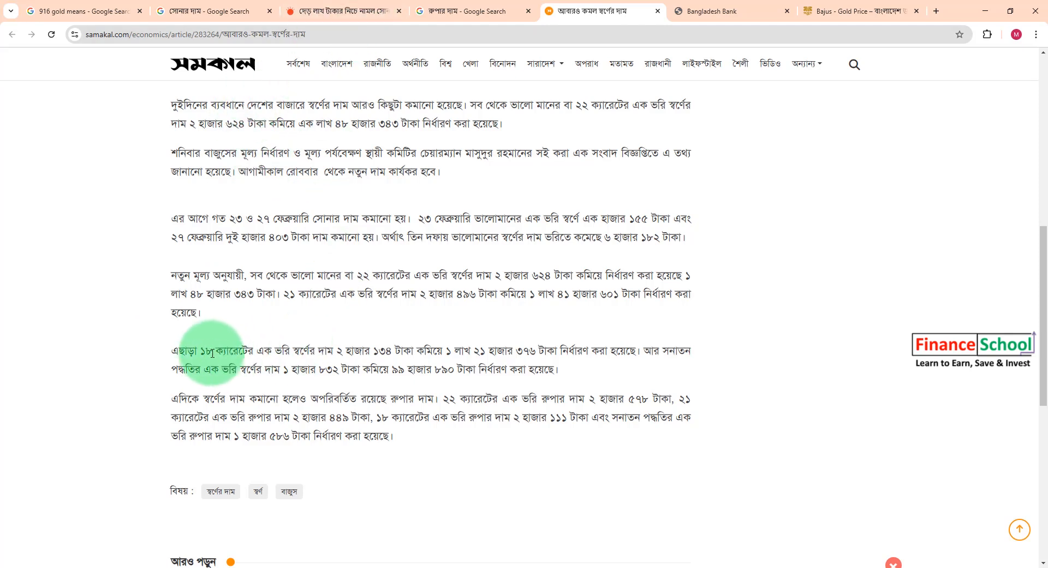
drag(170, 398, 243, 398)
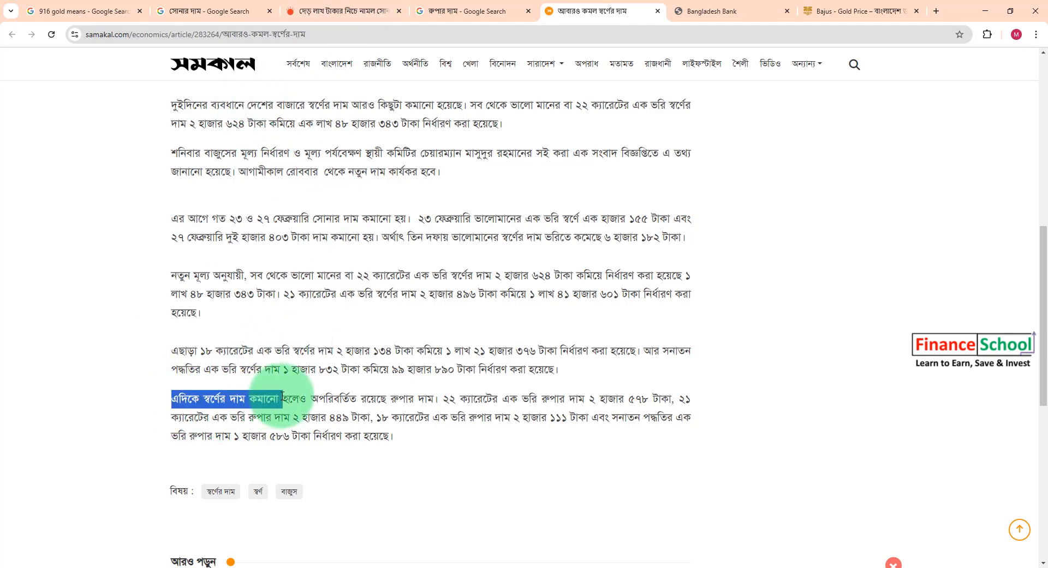
click(225, 397)
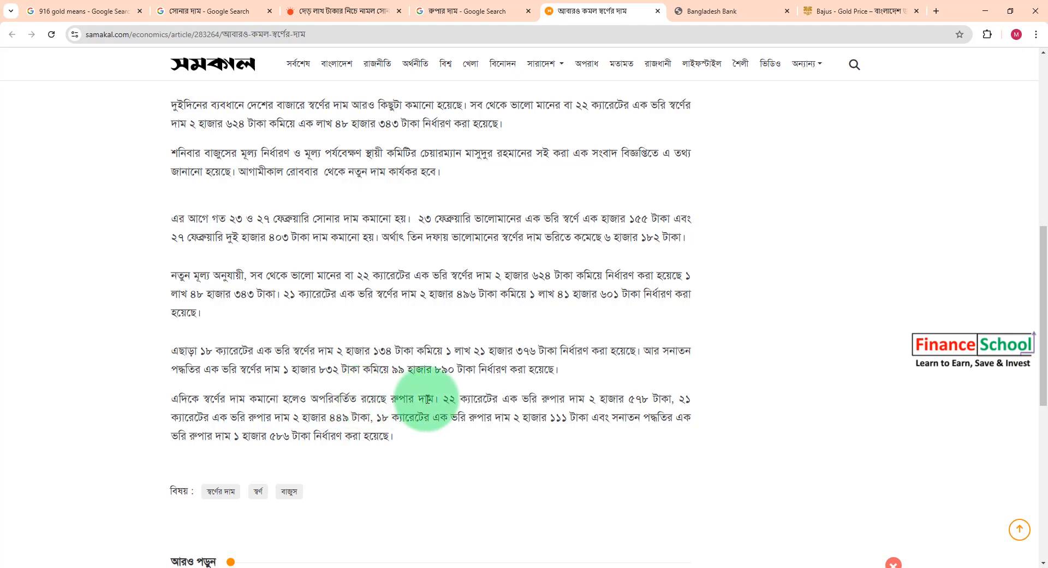
drag(439, 399, 670, 399)
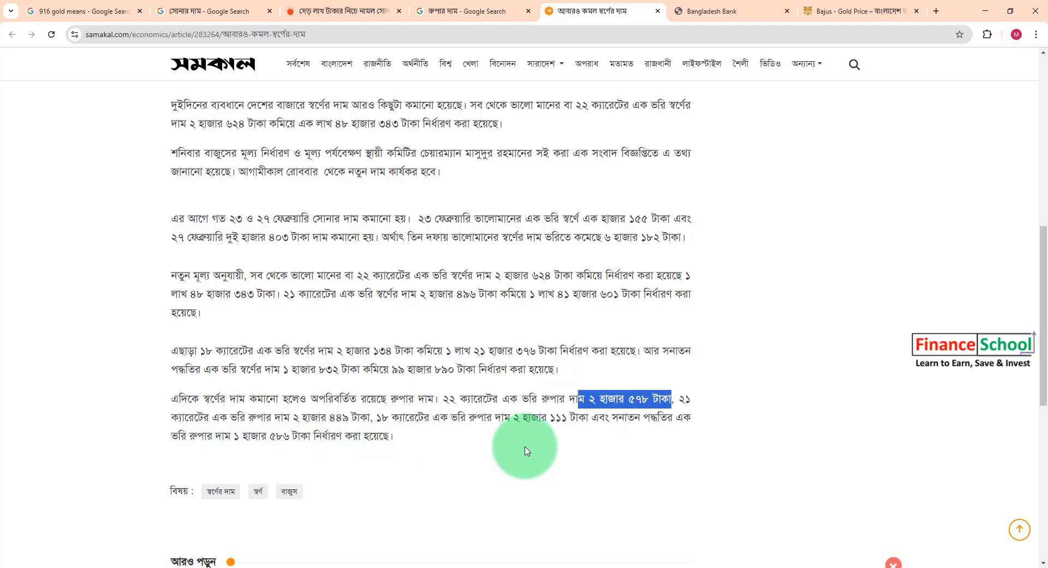
Revisit the Bajus rate page, switch to the Zakat Format workbook in Excel, and examine the gold and silver price tables by carat
click(858, 7)
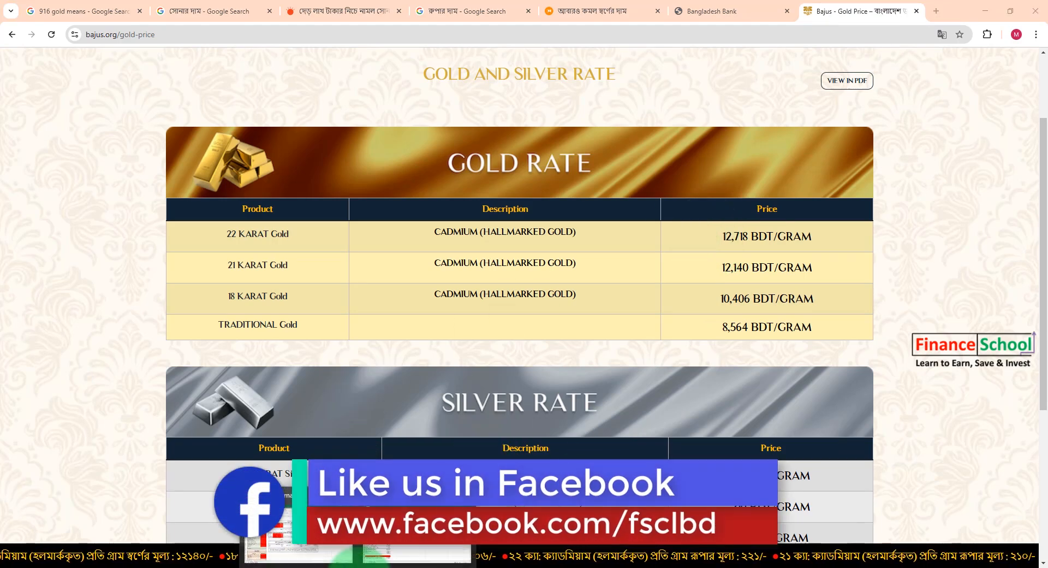
click(305, 560)
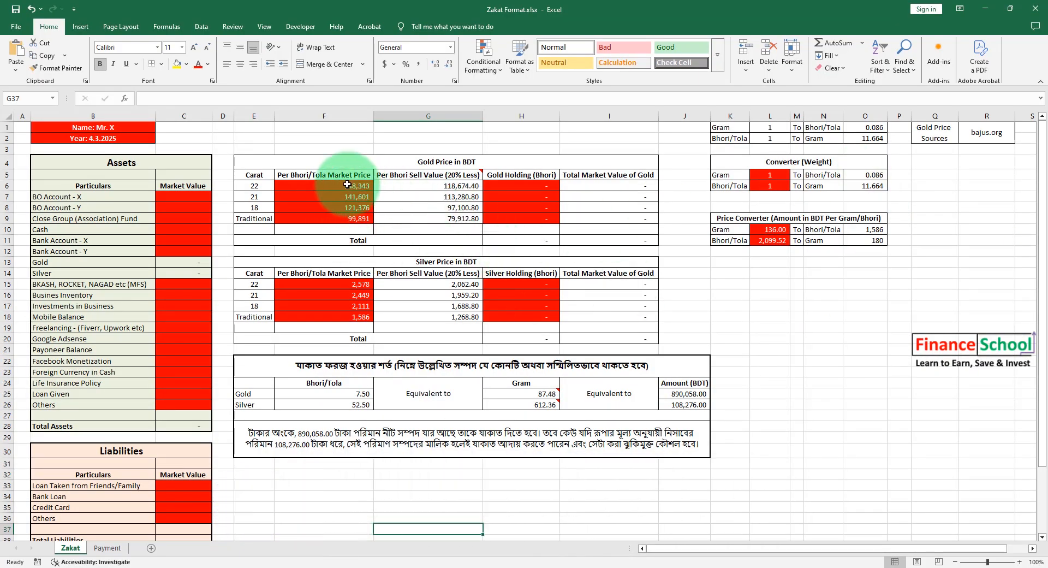
click(255, 187)
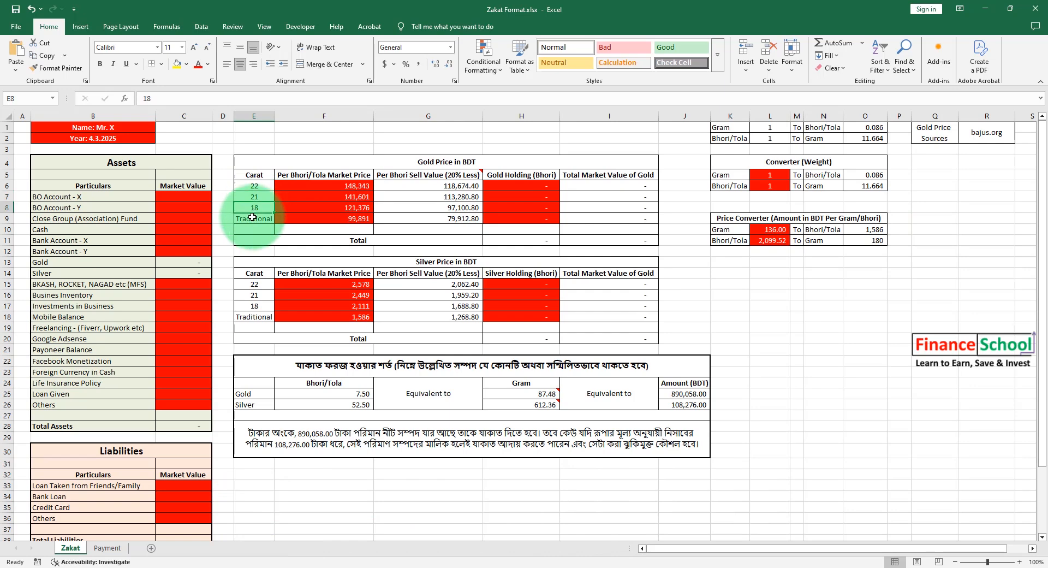
click(252, 219)
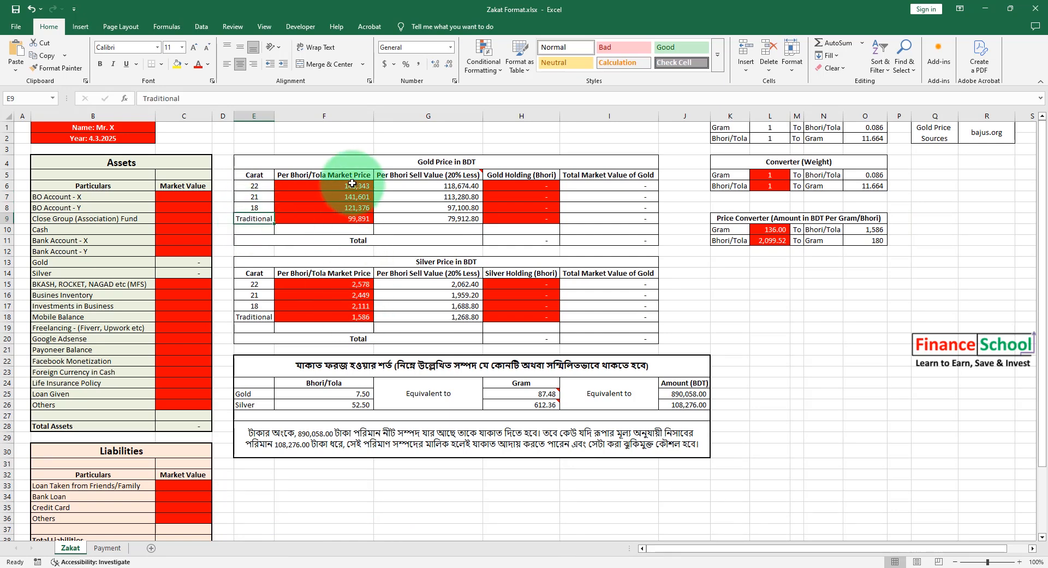
click(437, 161)
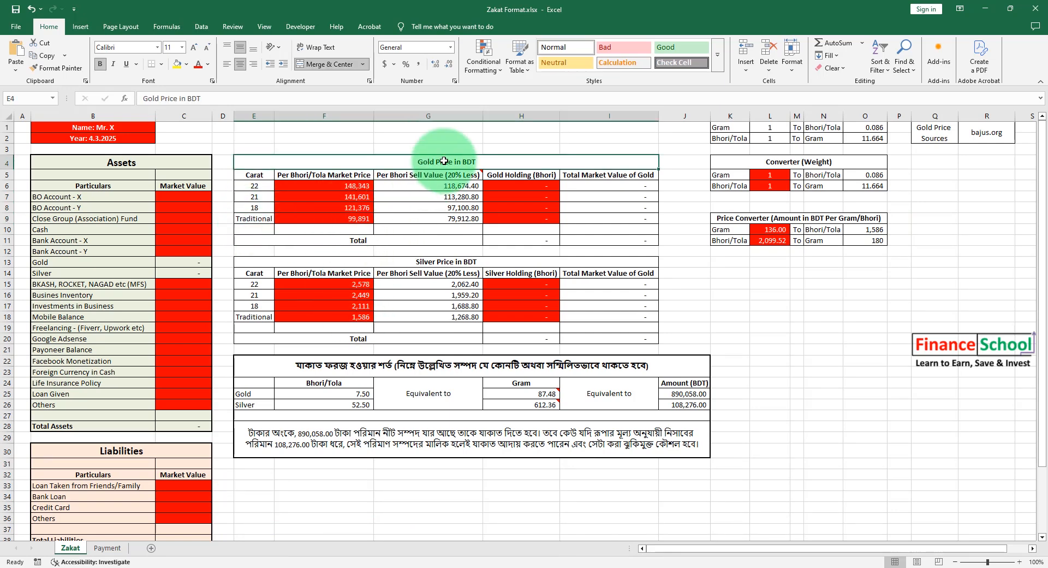
click(349, 217)
click(412, 272)
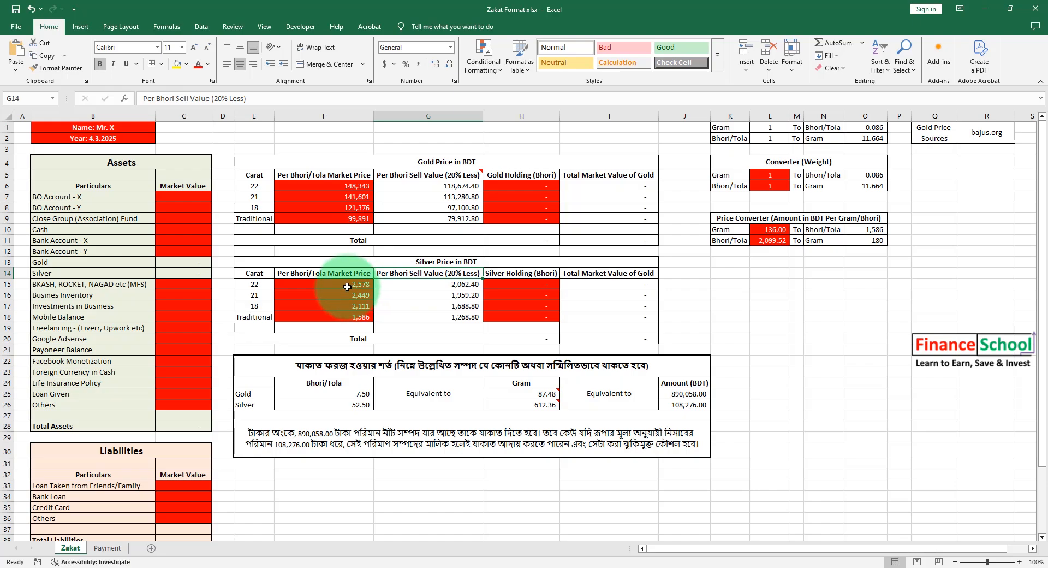
Switch to the Bajus page in Chrome and copy the 22 karat gold price per gram, 12,718
click(341, 567)
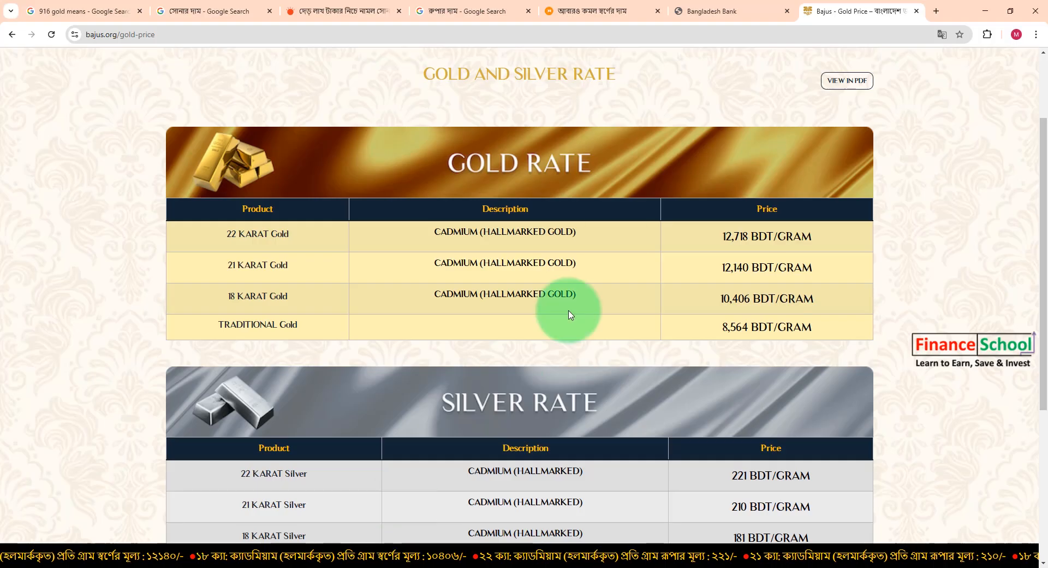
drag(724, 238, 749, 236)
key(ctrl+c)
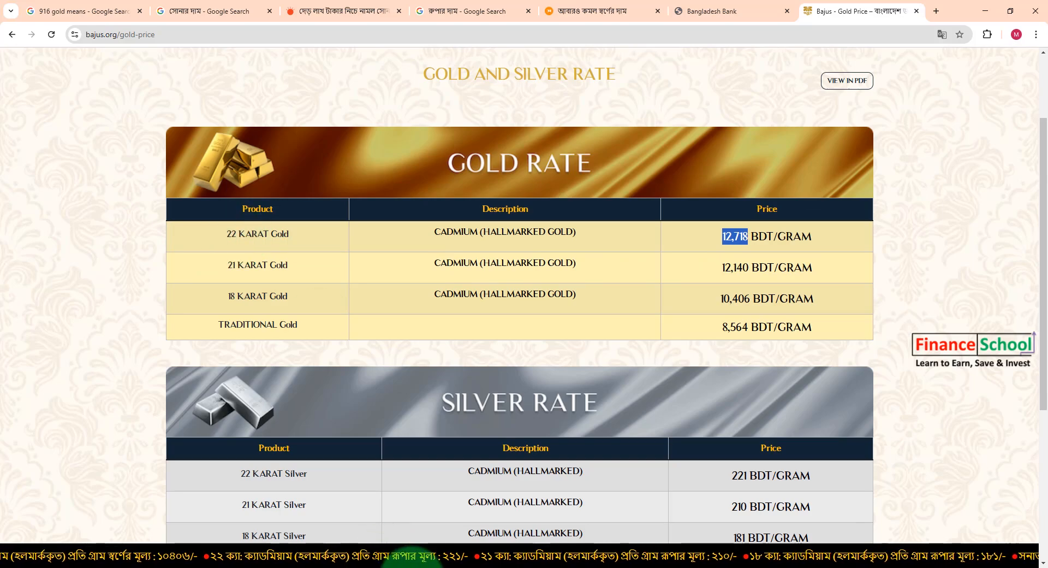
Return to the Zakat Format workbook in Excel and set the Gram amount in the Price Converter to 12,718
click(360, 567)
click(758, 294)
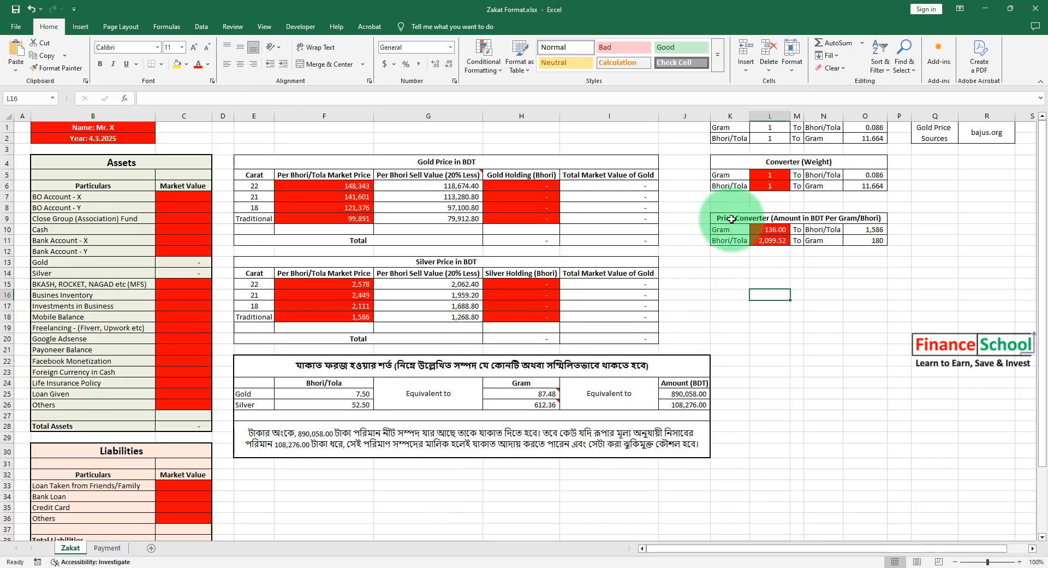
click(730, 227)
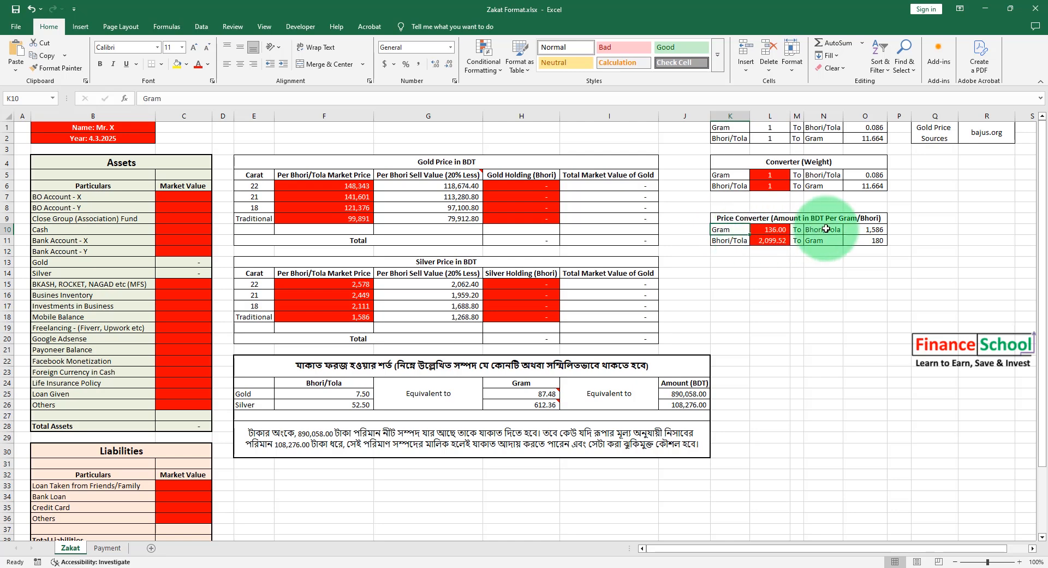
double_click(774, 229)
drag(779, 228, 754, 232)
key(ctrl+v)
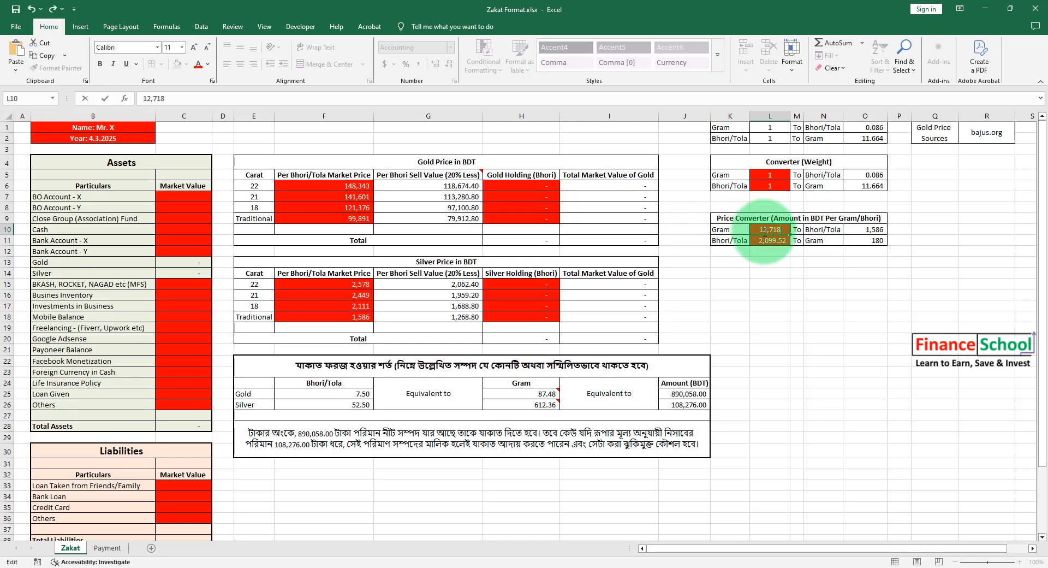
key(Return)
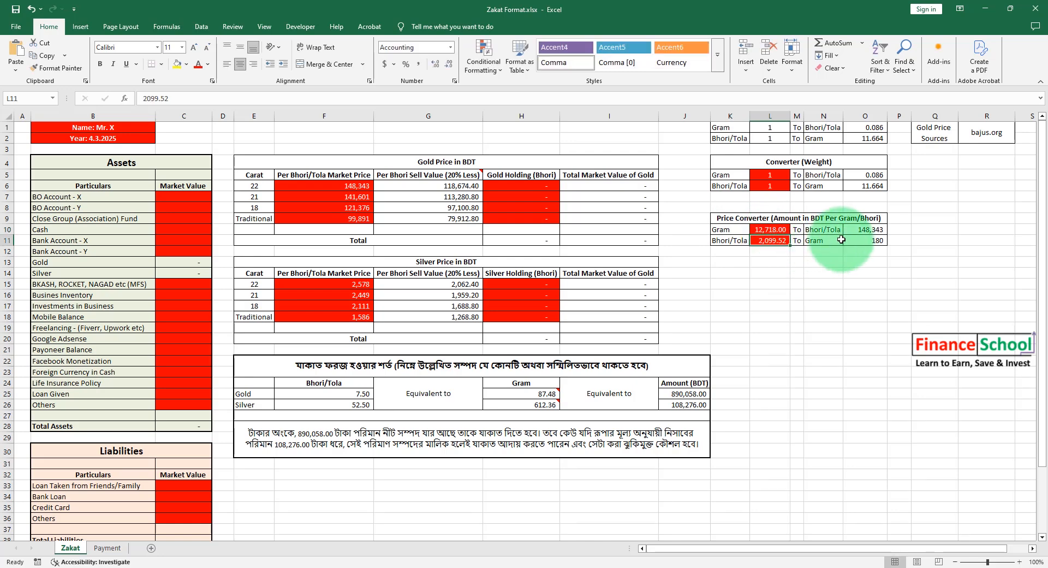
Compare the converted Bhori/Tola price with the 22 carat gold market price in the Gold Price table
click(857, 231)
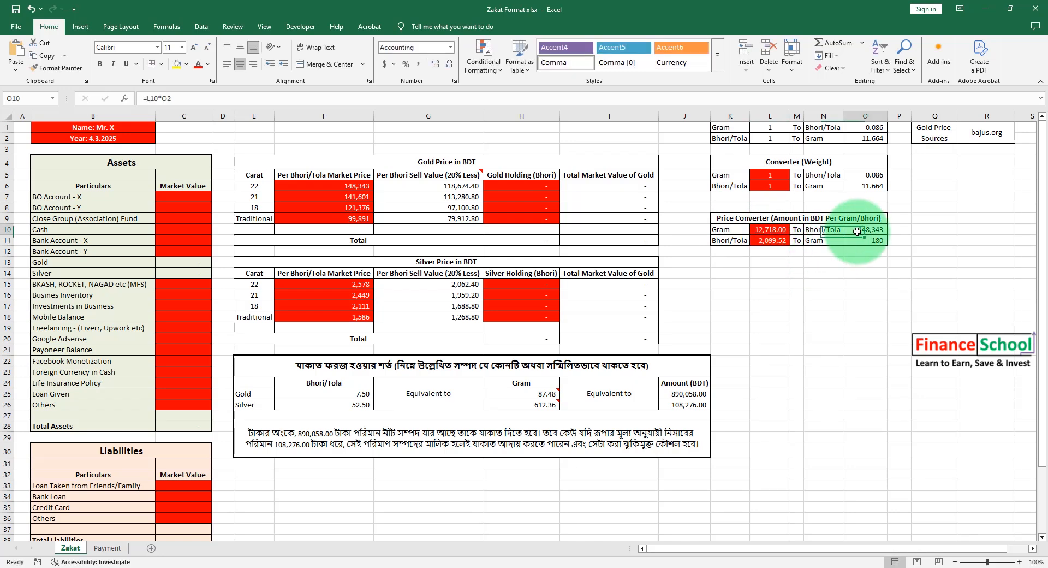
click(344, 187)
click(823, 317)
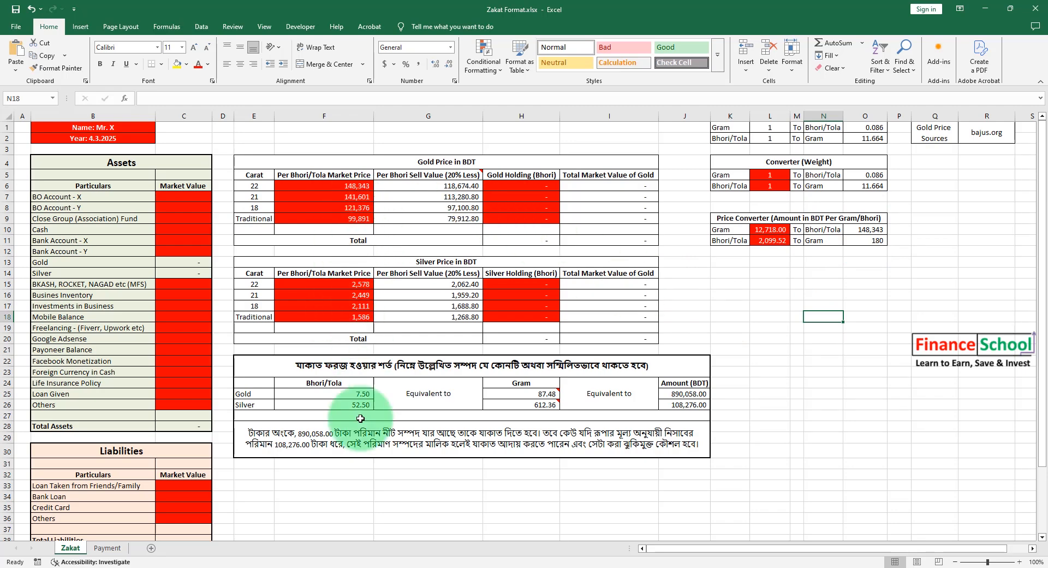
Switch to Chrome to look over the Bajus gold and silver rates again, and return to the Zakat Format workbook in Excel
click(326, 567)
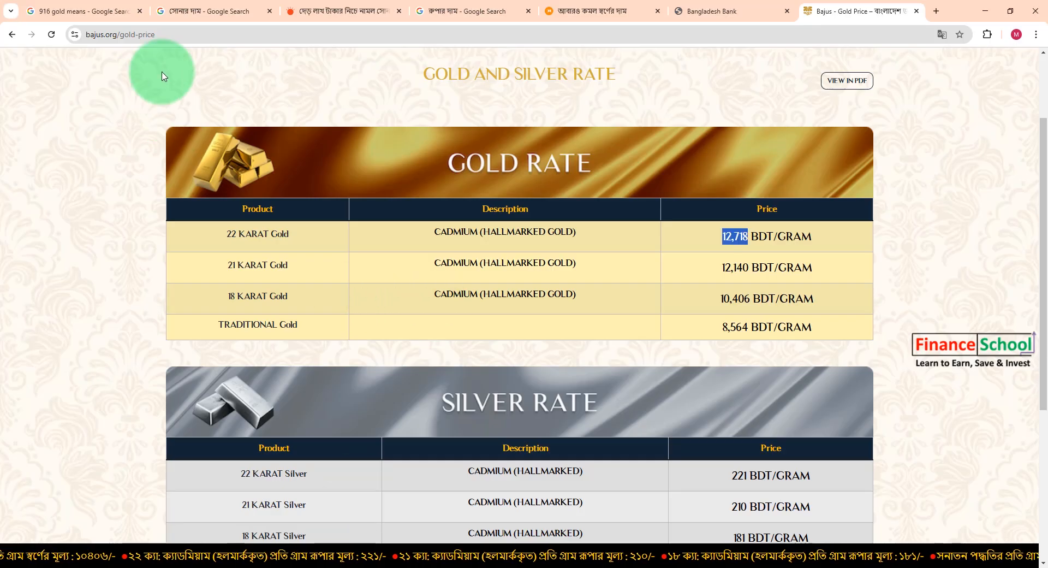
scroll(159, 131, up, 2)
scroll(309, 310, down, 2)
scroll(309, 314, down, 5)
scroll(491, 344, up, 5)
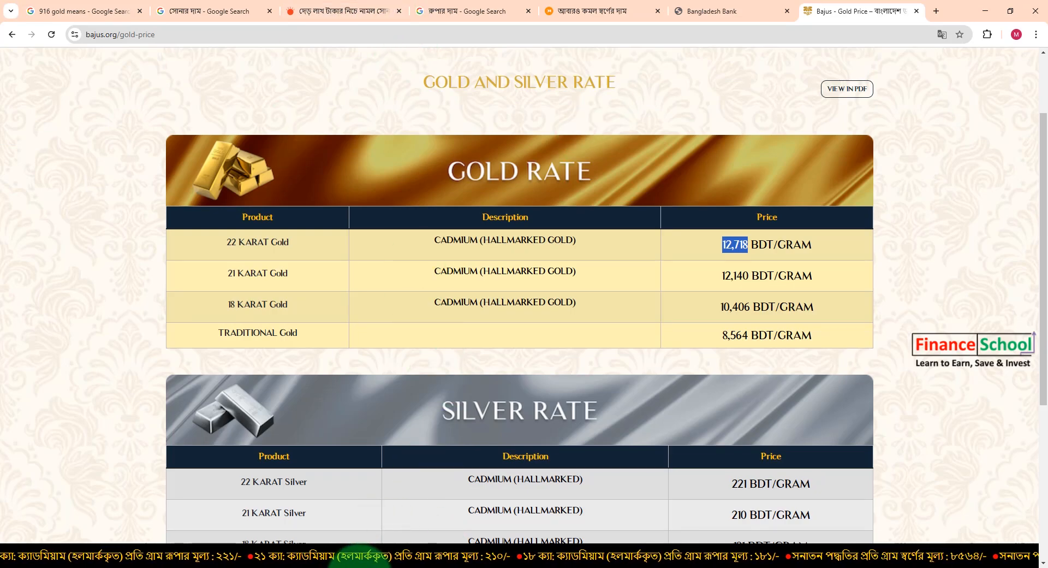
click(357, 567)
click(322, 537)
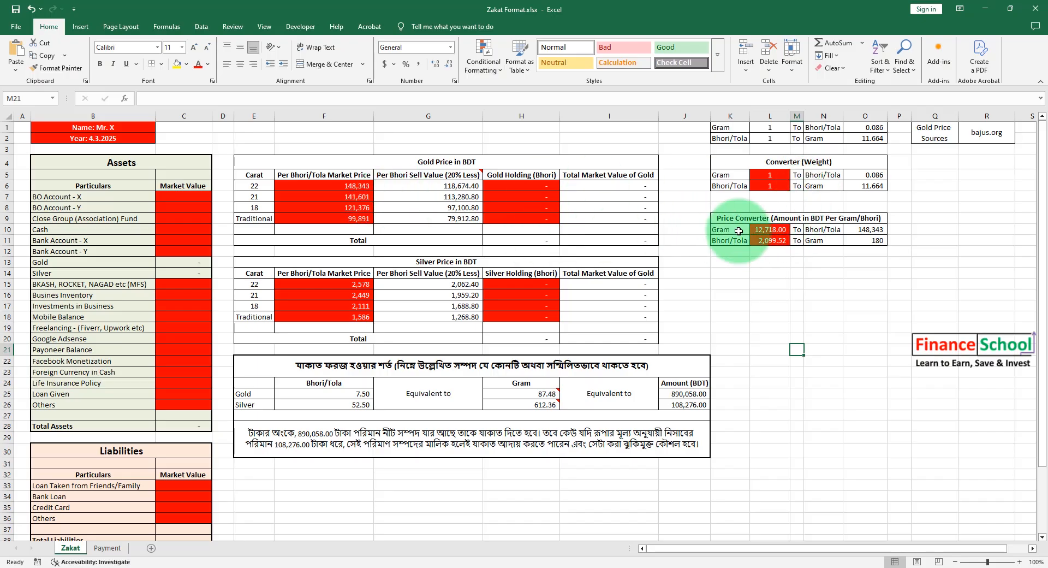
Review the Per Bhori/Tola Market Price entries for all carats of gold and silver
click(355, 185)
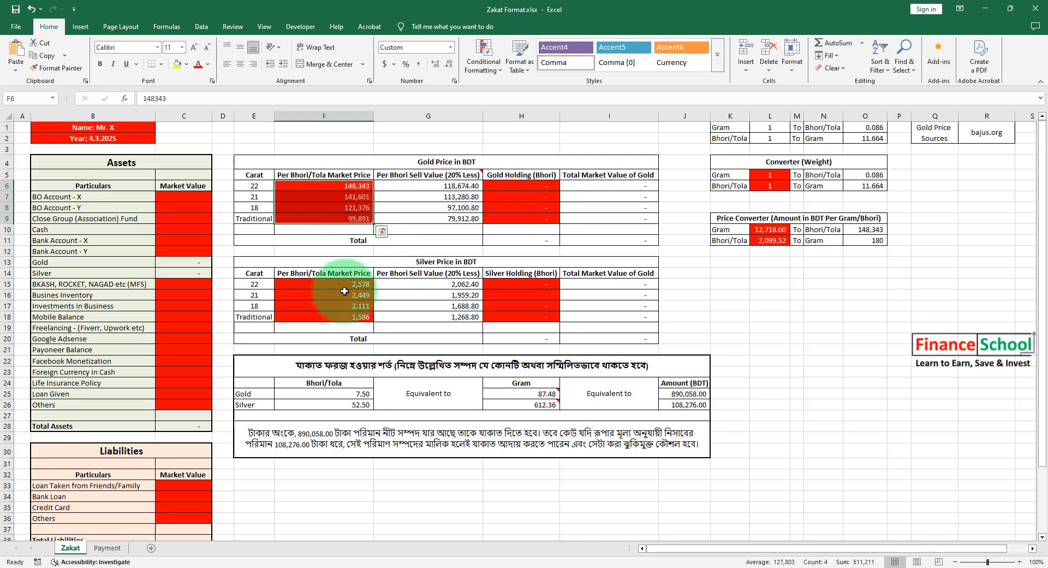
click(764, 338)
drag(339, 185, 327, 218)
drag(349, 285, 352, 317)
click(765, 315)
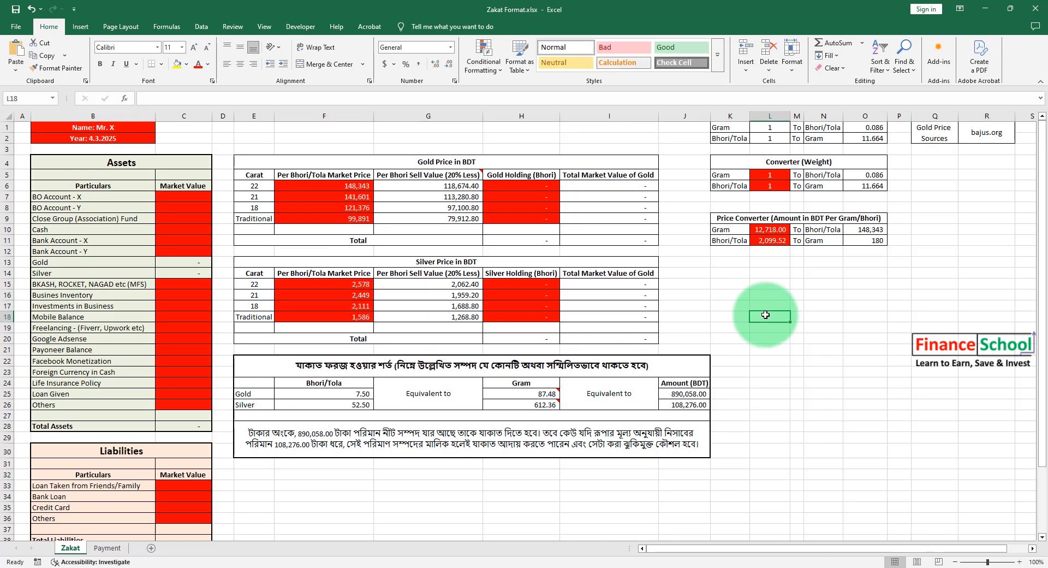
Examine the gold and silver zakat thresholds in Bhori/Tola and their equivalents in grams
click(341, 391)
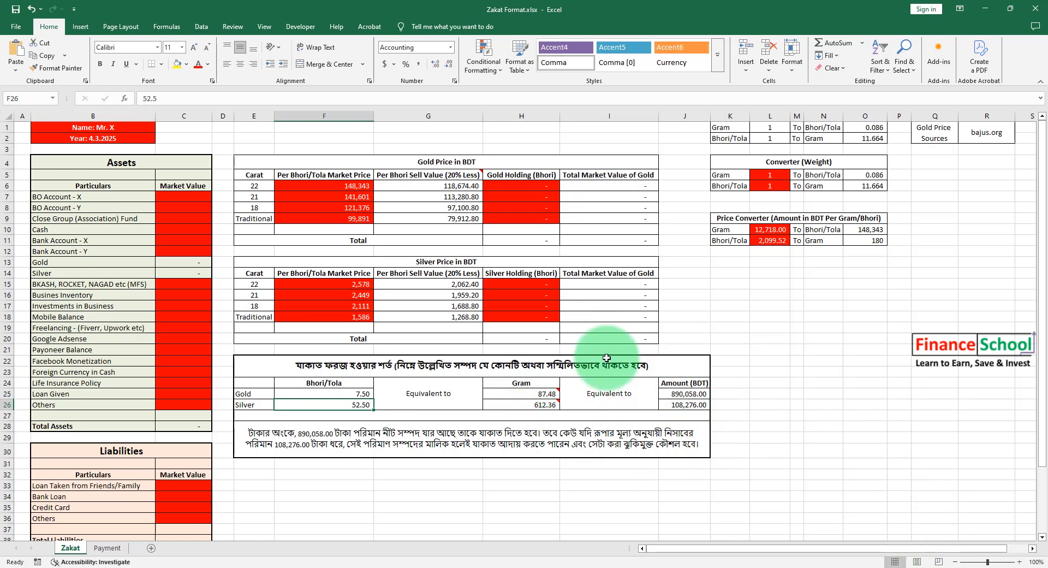
click(523, 394)
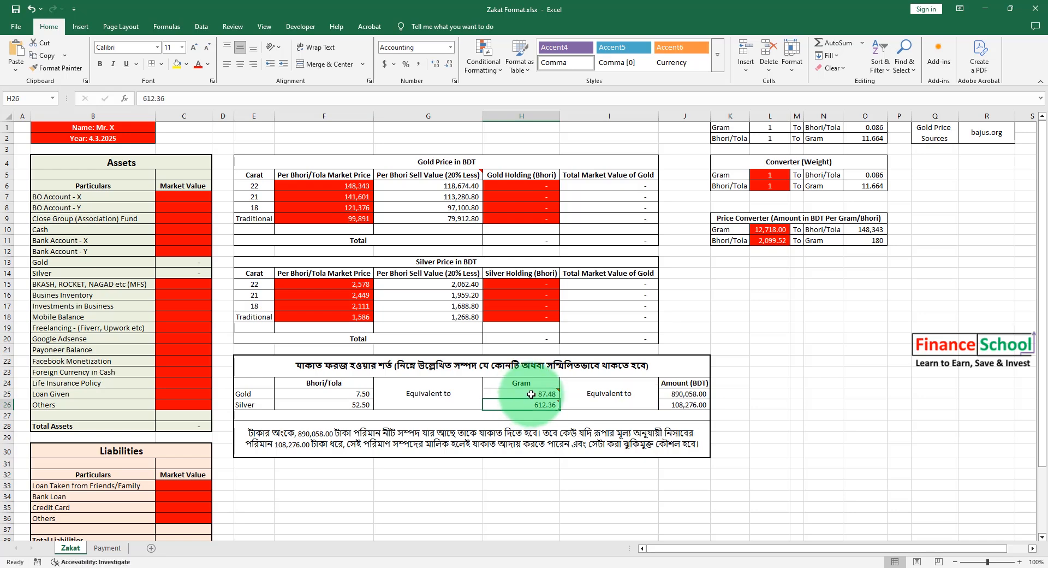
click(532, 405)
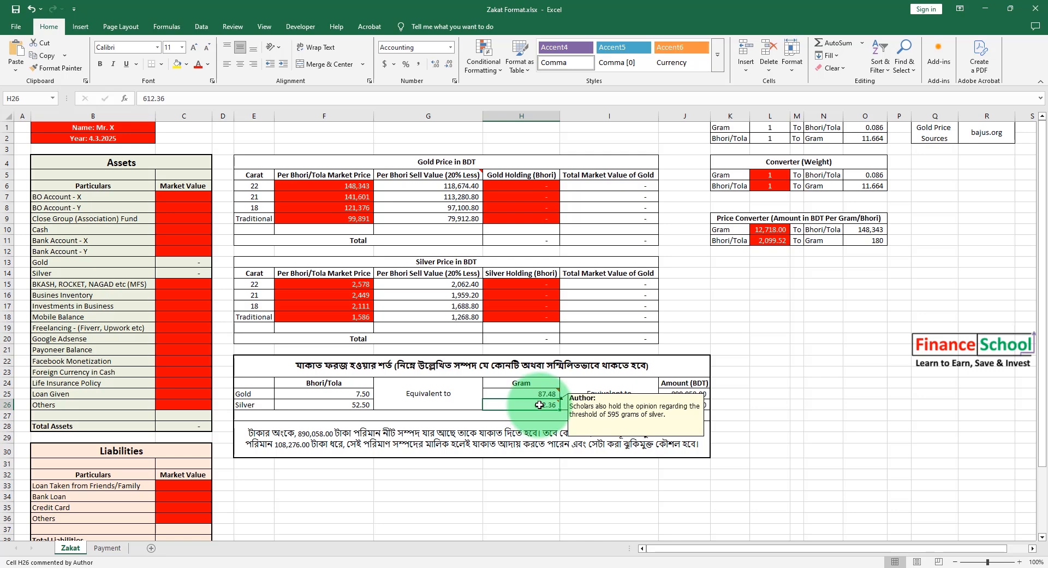
click(779, 461)
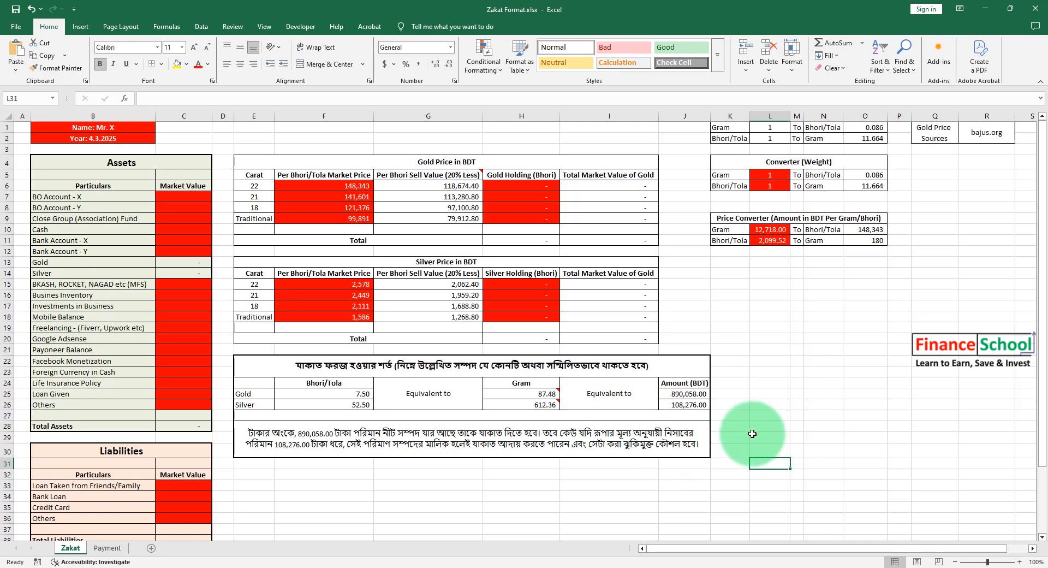
Read the comments on the gold and silver gram thresholds, and recheck the gold threshold in Bhori/Tola
mouse_move(537, 397)
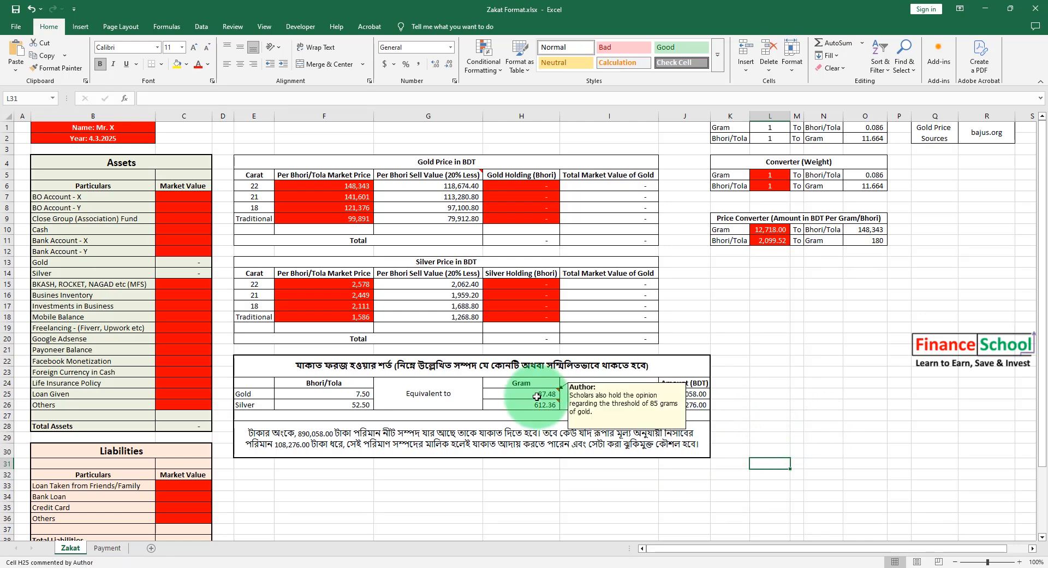
click(534, 404)
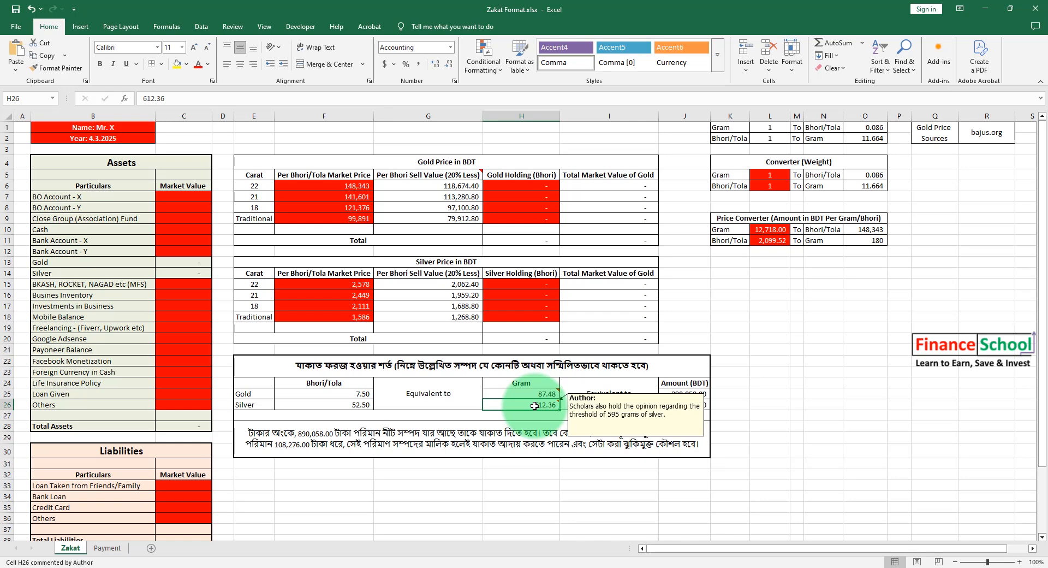
click(535, 394)
click(537, 404)
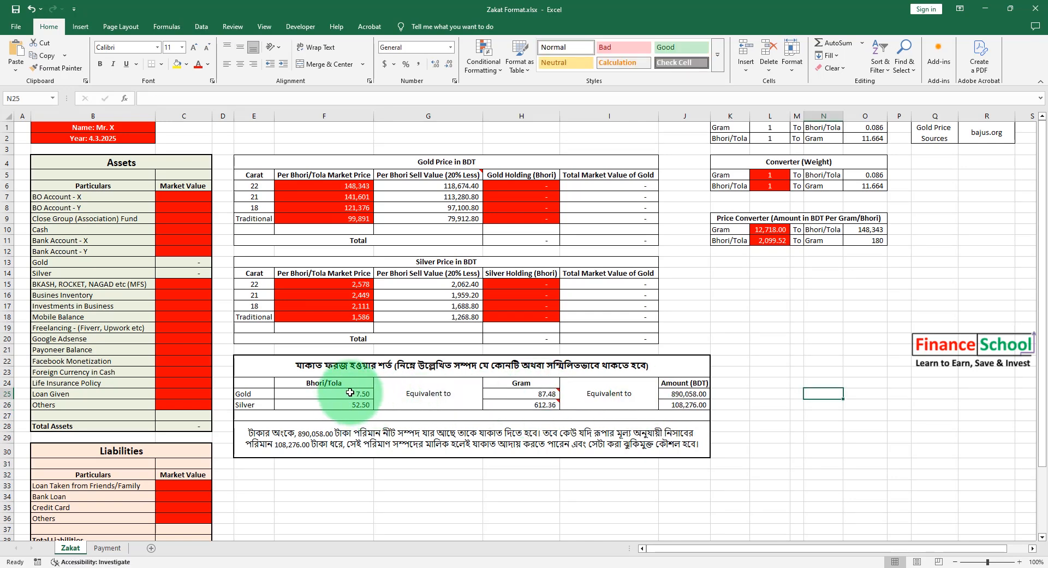
click(350, 392)
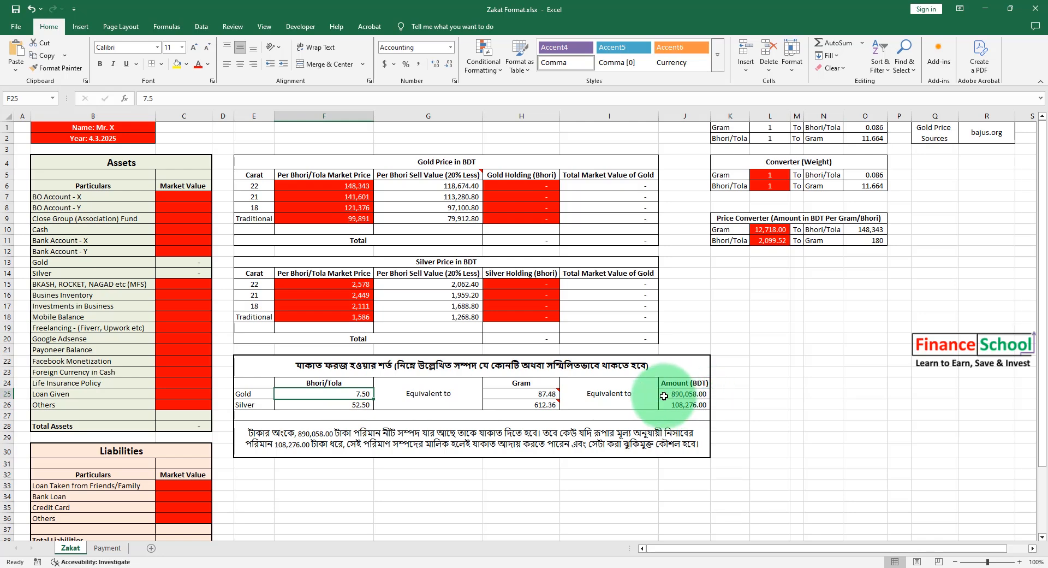
Inspect the gold threshold amount formula, the 22-carat sell value and market price behind it, and the comment on the 20% reduction
double_click(669, 394)
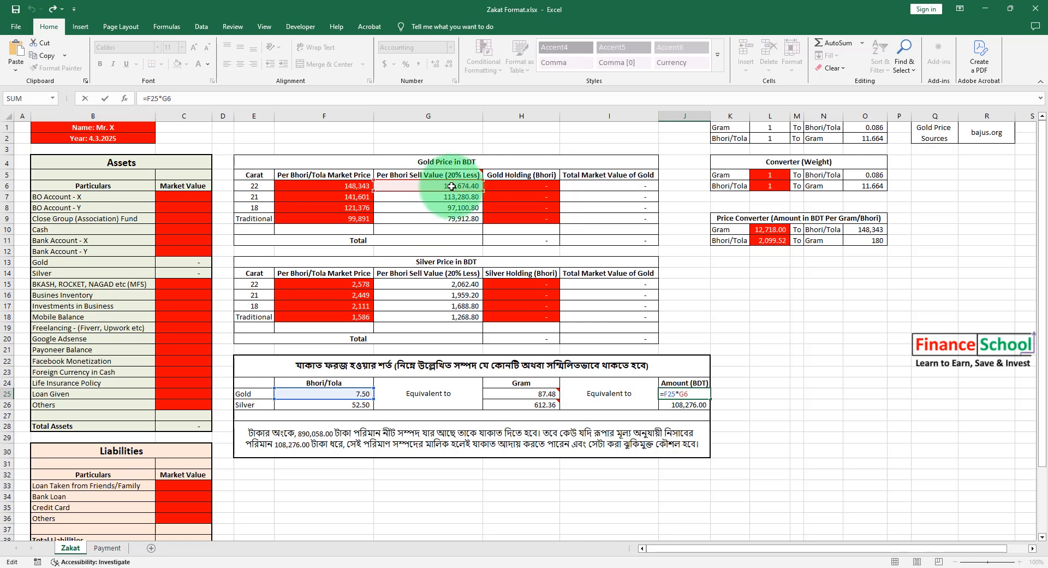
key(Return)
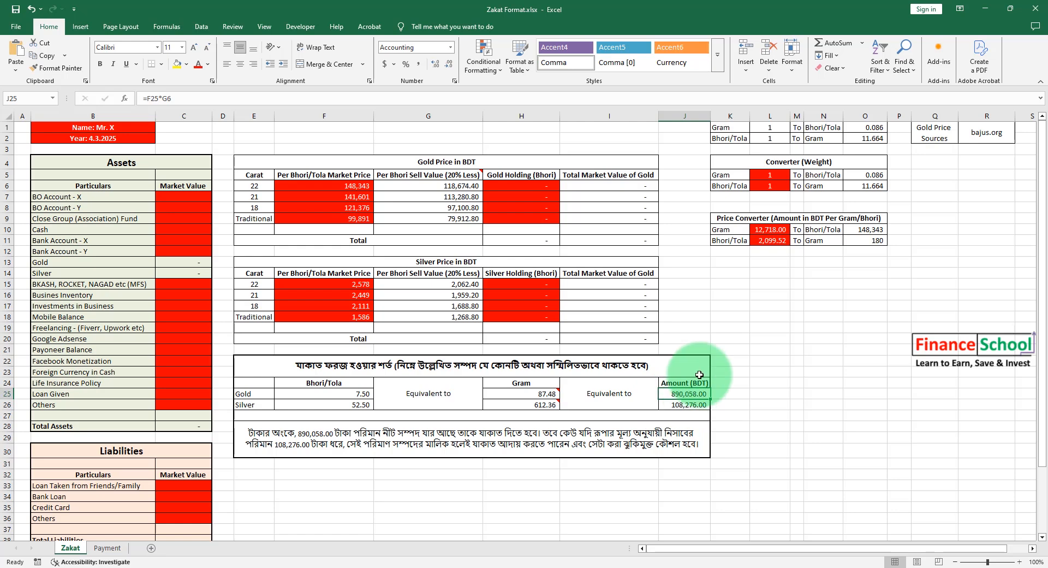
click(452, 186)
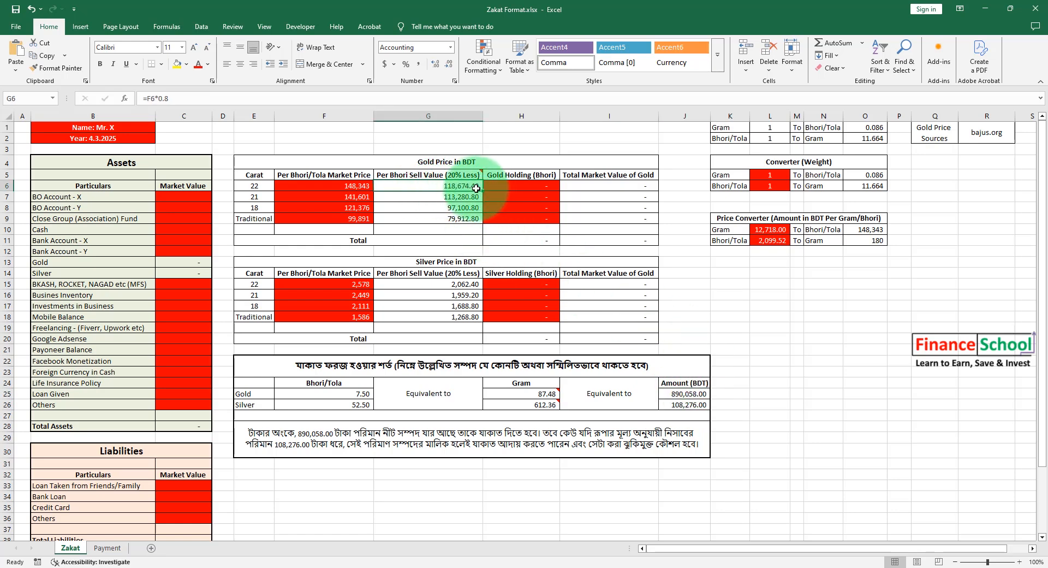
click(341, 187)
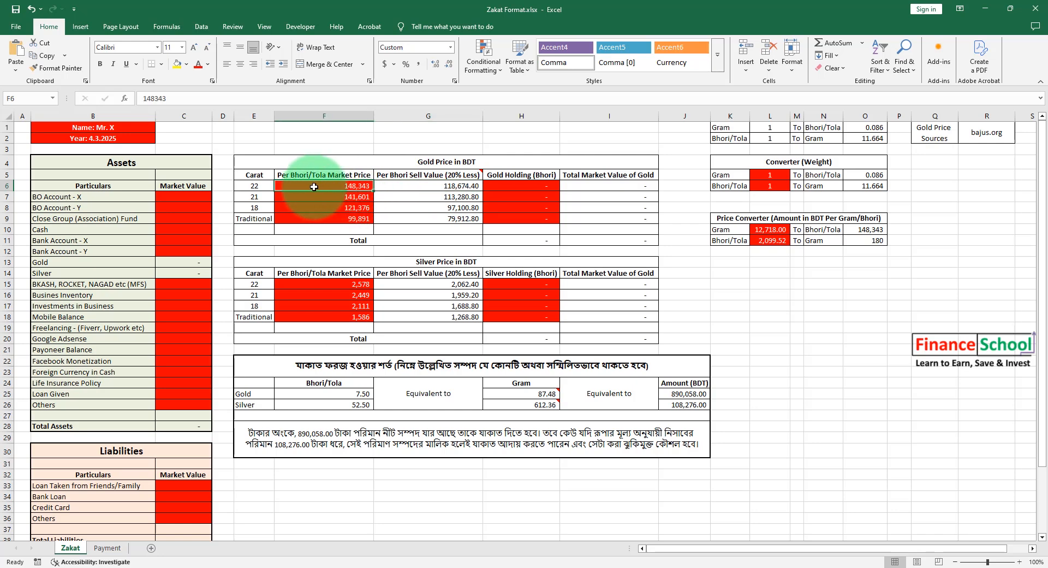
click(397, 187)
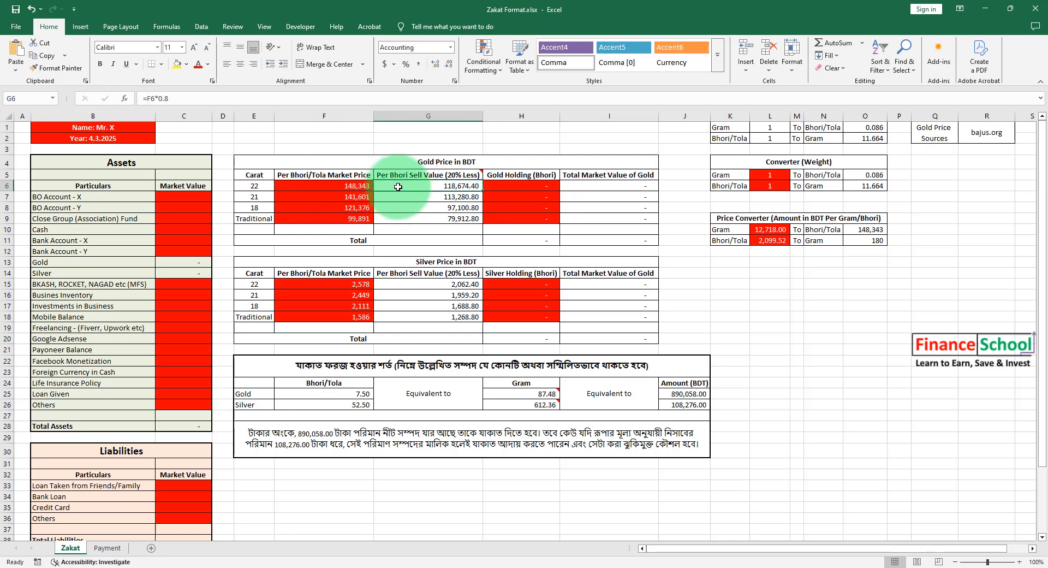
click(412, 171)
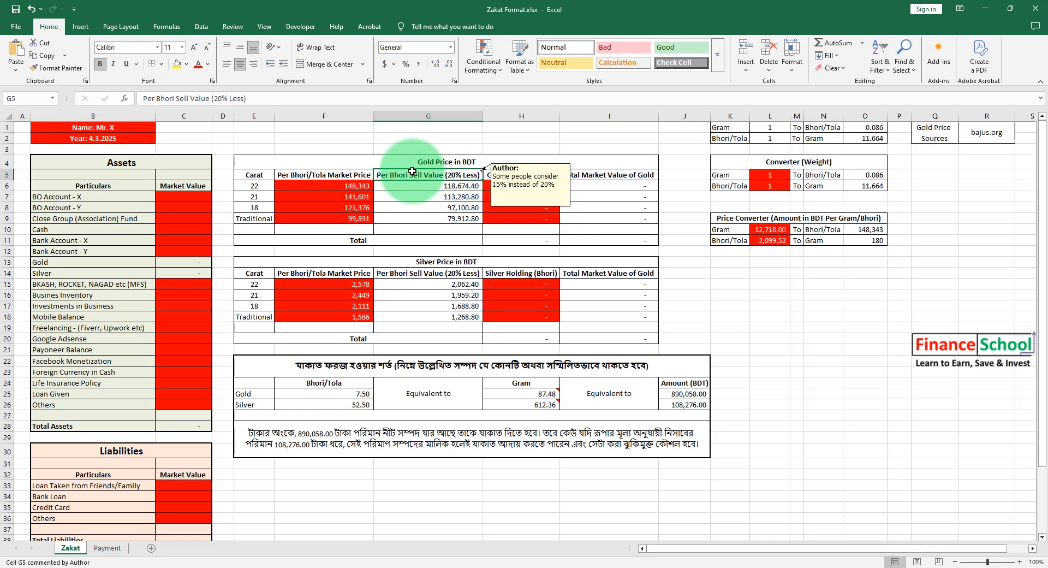
click(414, 187)
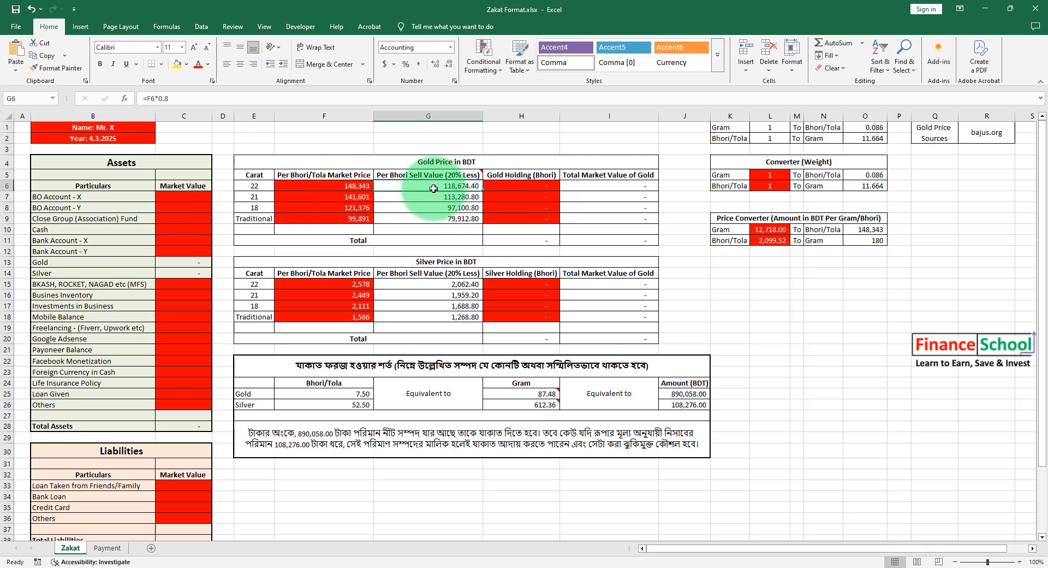
Compare the gold threshold in Bhori/Tola with its BDT amount and the 22-carat gold entry
click(356, 398)
click(691, 393)
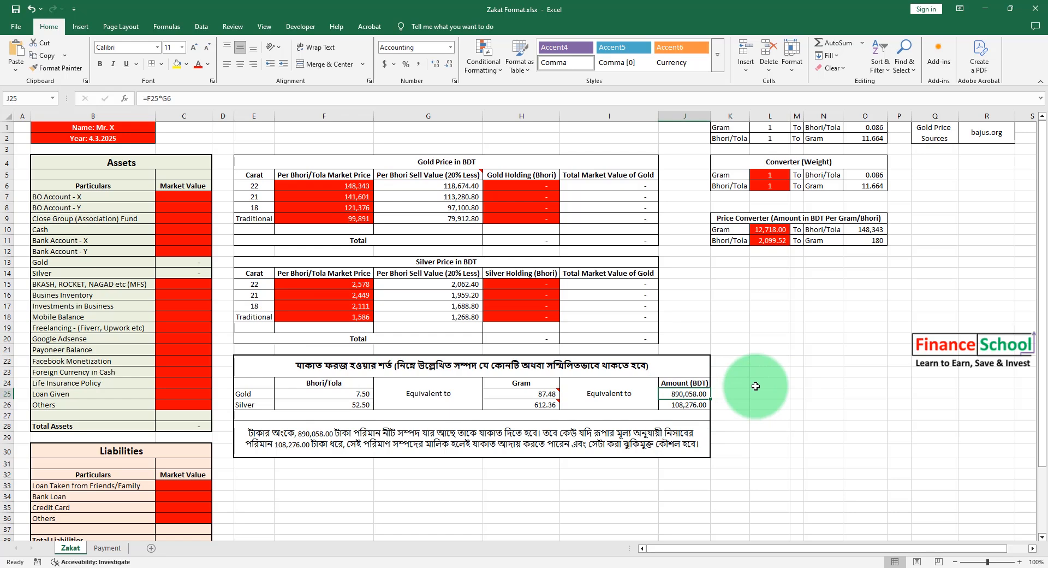
click(361, 397)
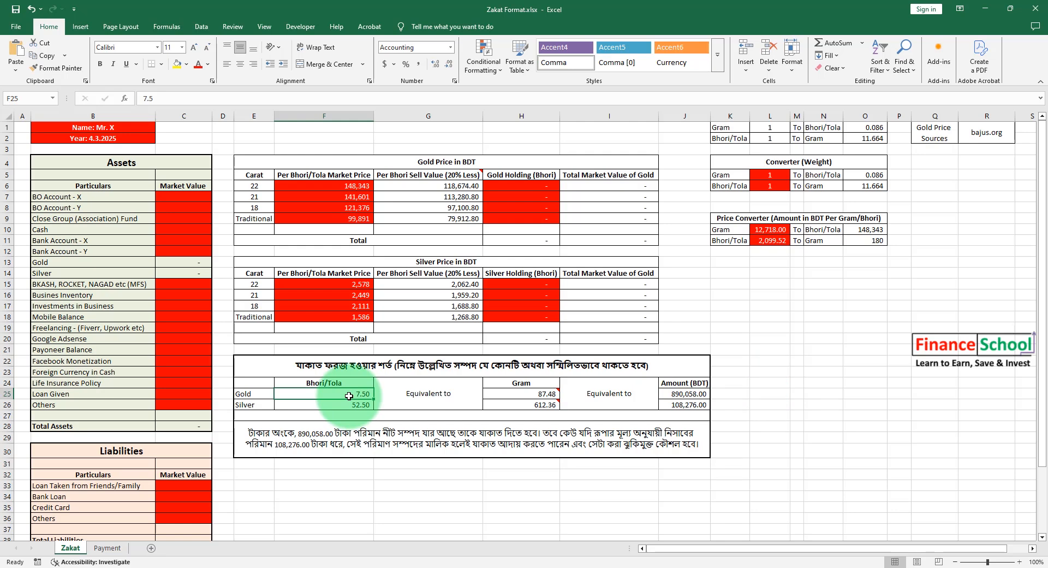
click(382, 485)
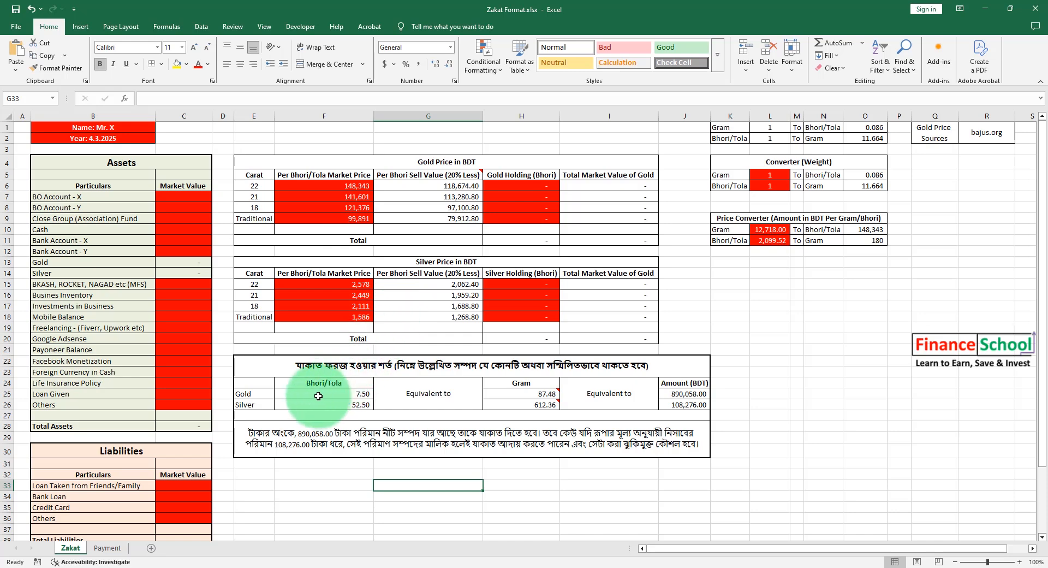
click(254, 185)
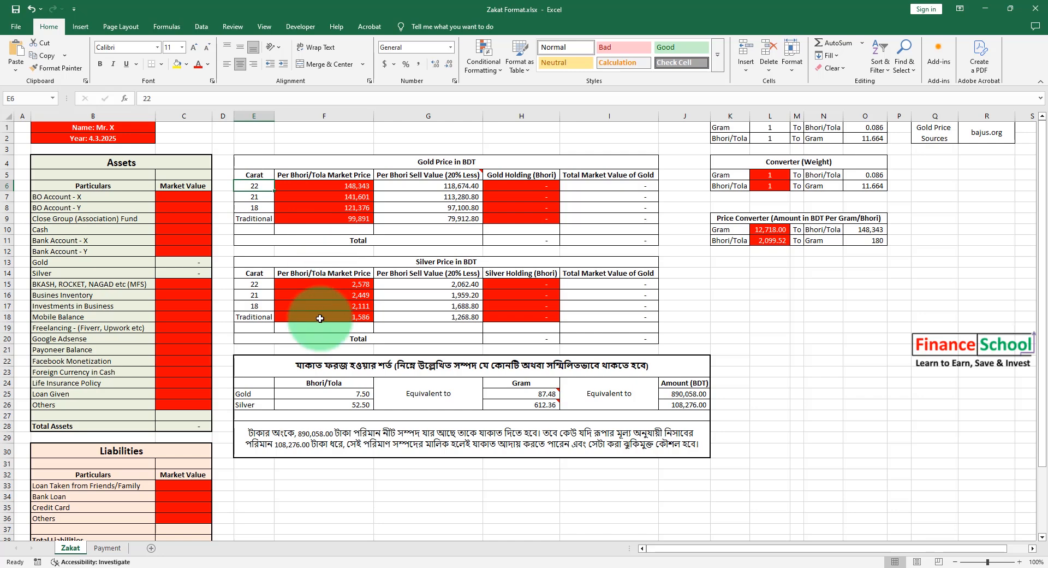
click(302, 394)
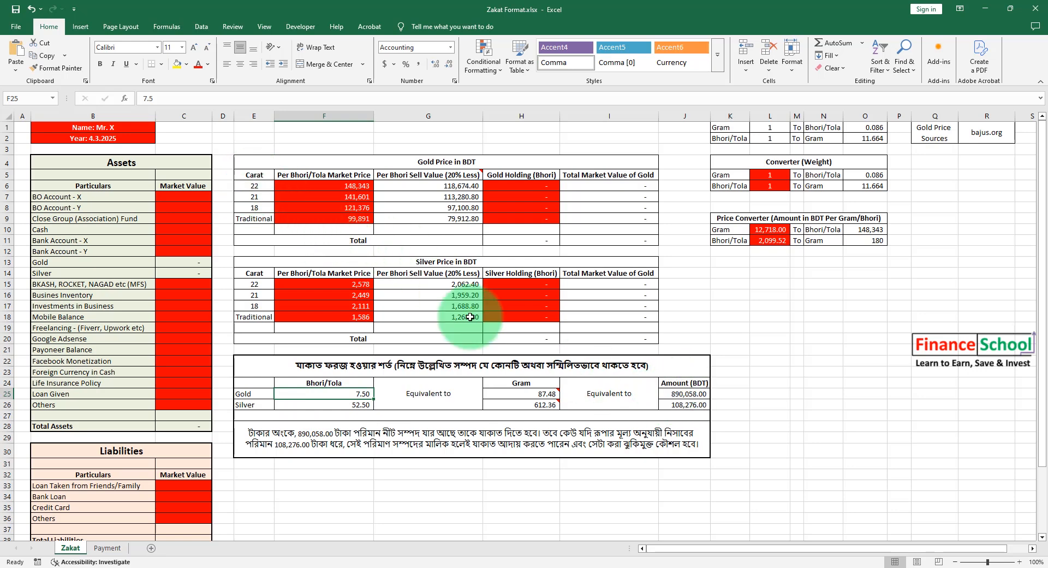
click(692, 391)
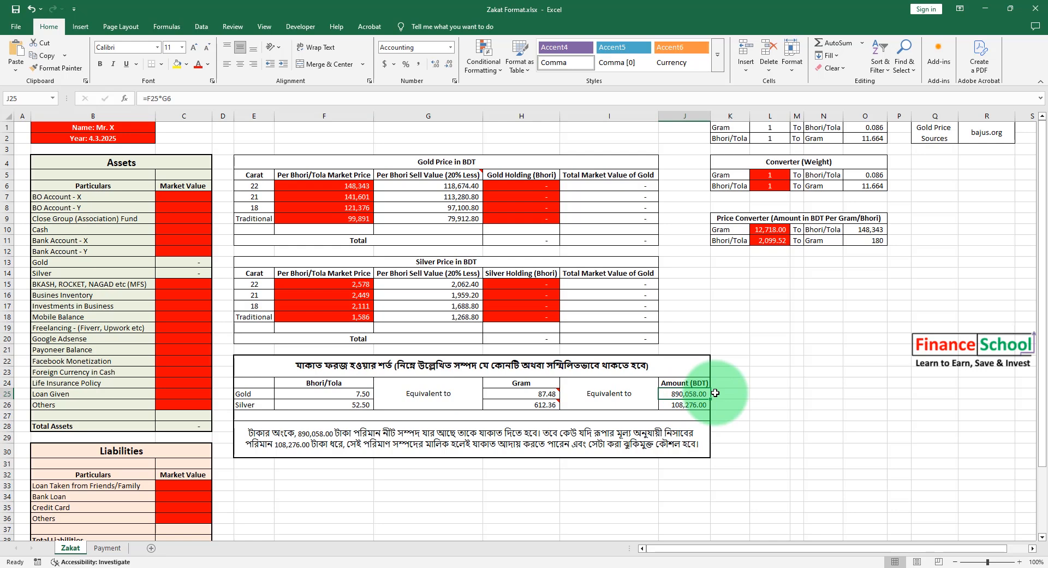
Review the silver threshold in Bhori/Tola and its BDT amount alongside the gold threshold row
click(323, 405)
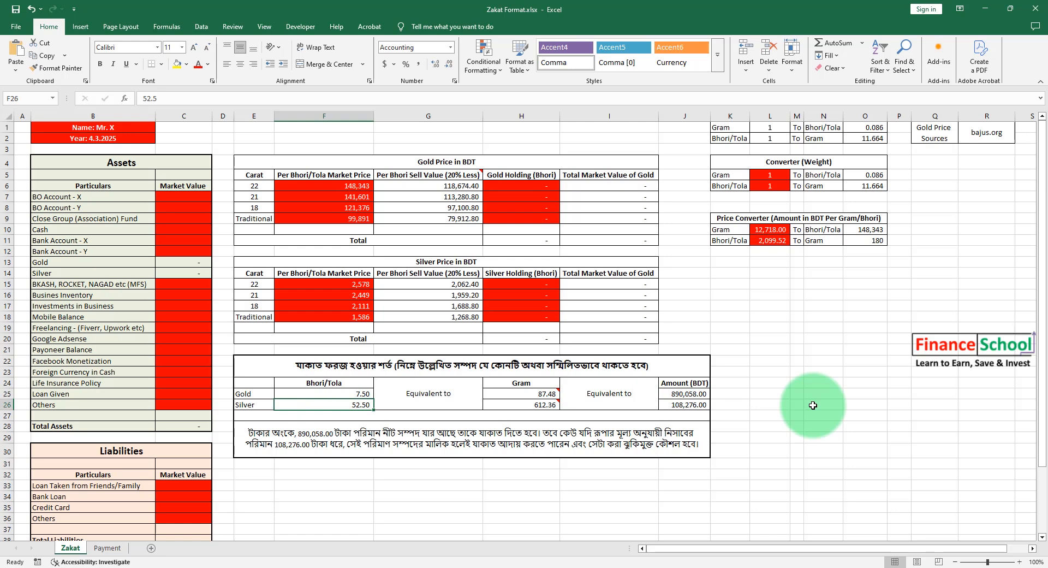
click(689, 404)
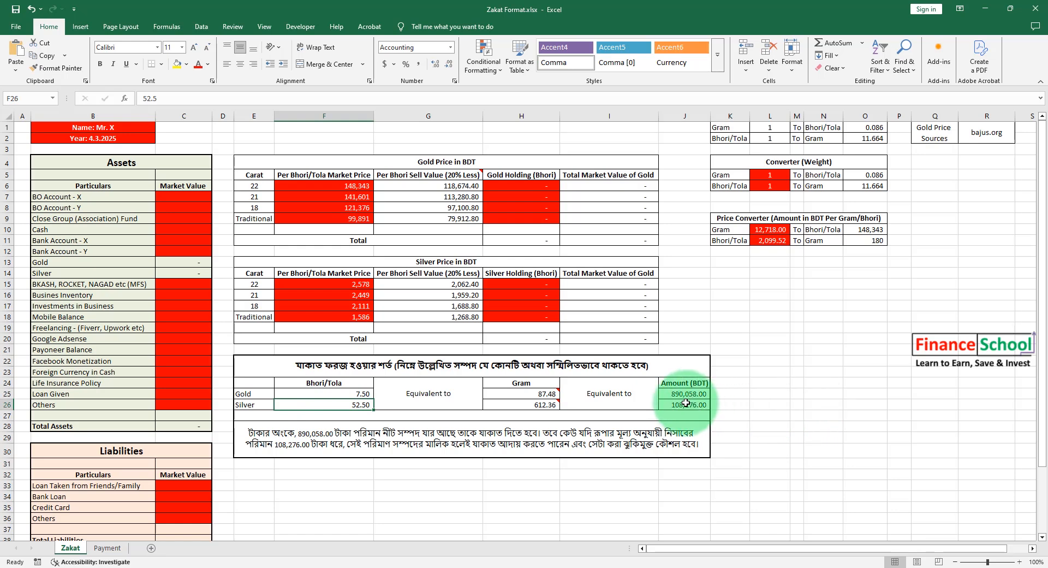
click(771, 406)
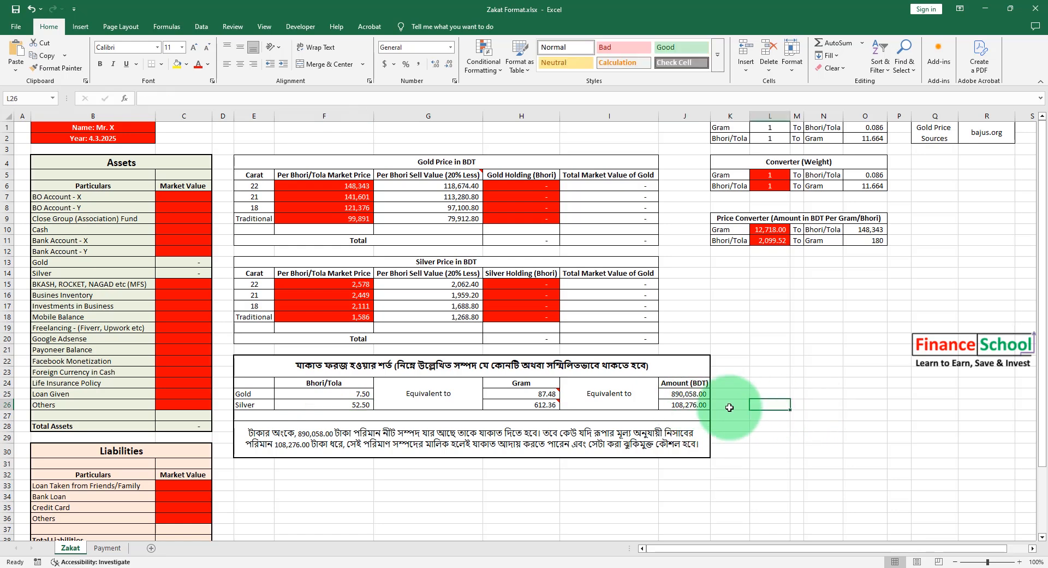
click(356, 394)
drag(685, 394, 362, 405)
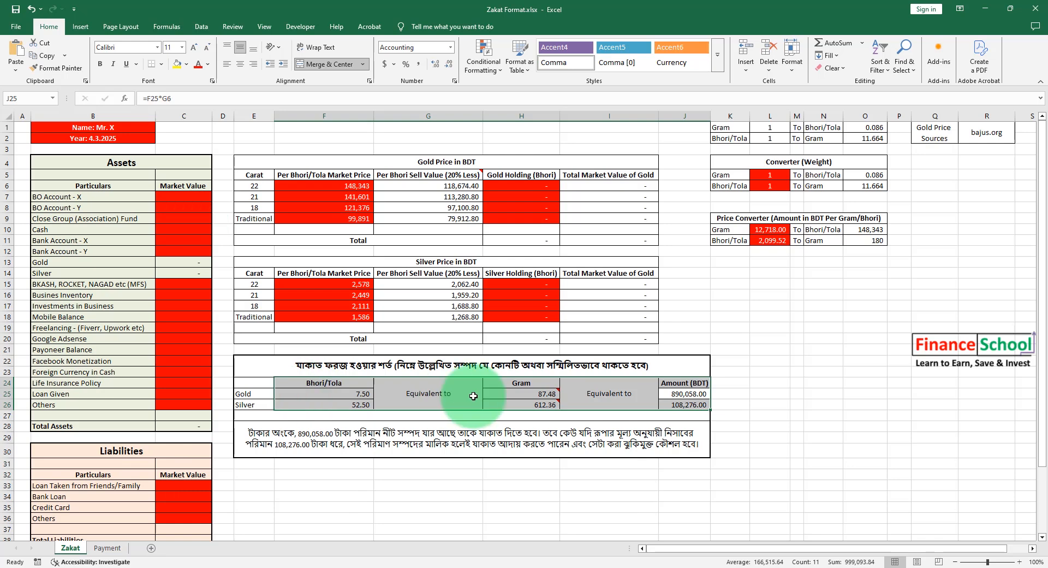
click(696, 404)
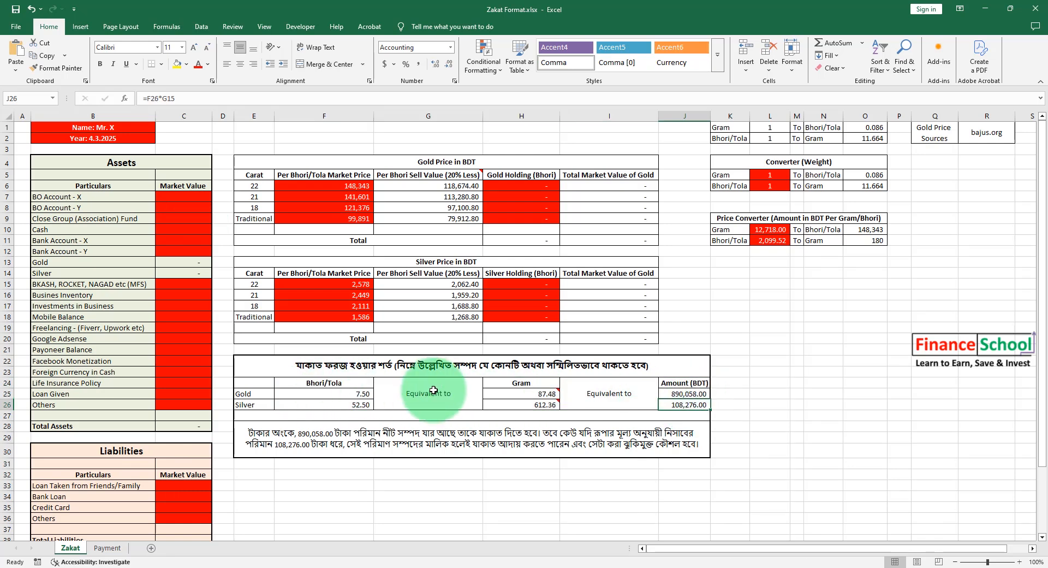
Inspect the formula of the Bengali summary note below the thresholds, leaving it unedited
click(293, 440)
click(636, 444)
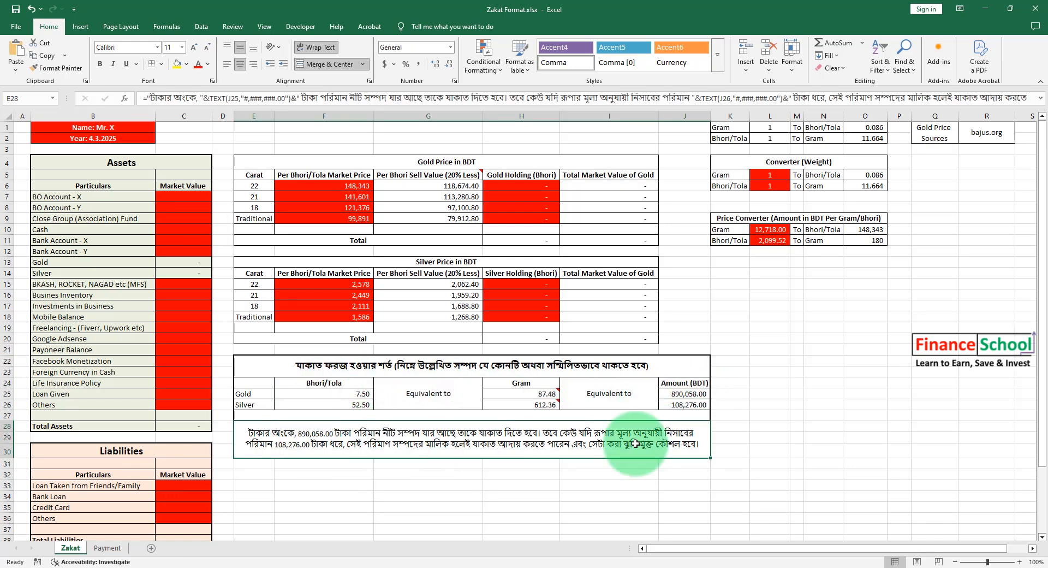
double_click(636, 443)
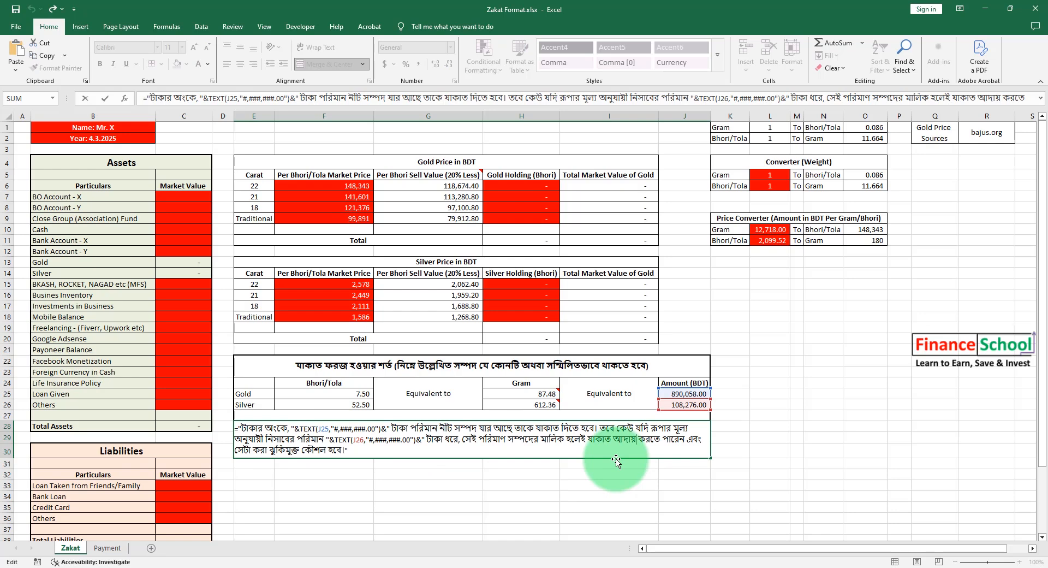
key(Escape)
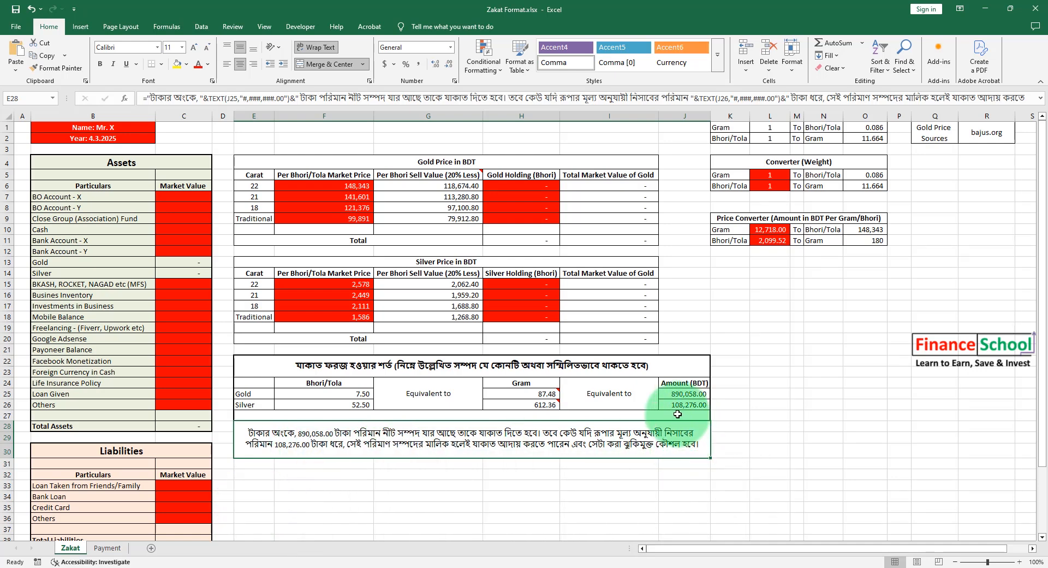
click(731, 451)
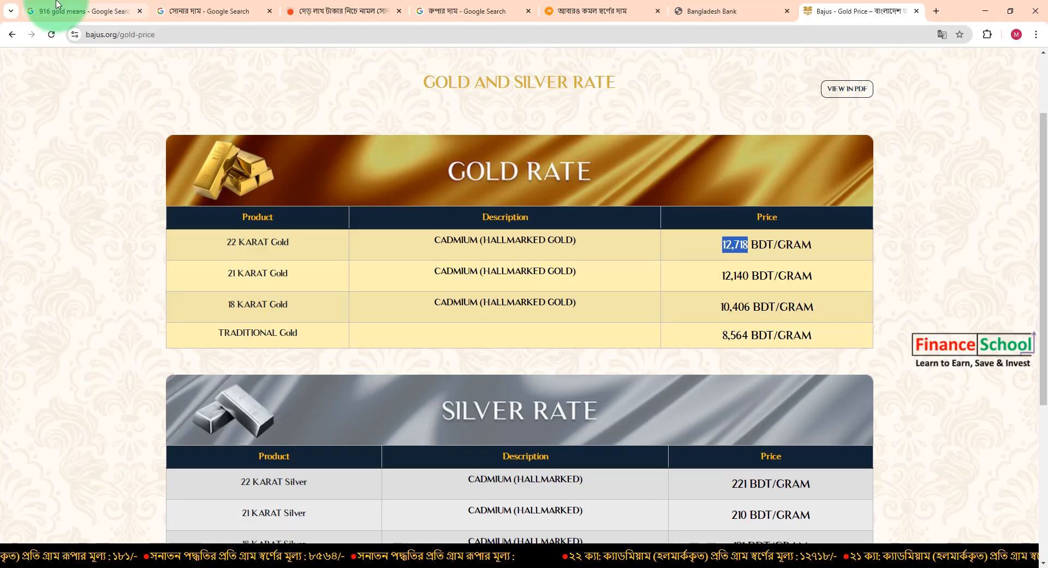
Switch to Chrome's "916 gold means" search results and use Calculator to check the 22-karat purity percentage
click(57, 5)
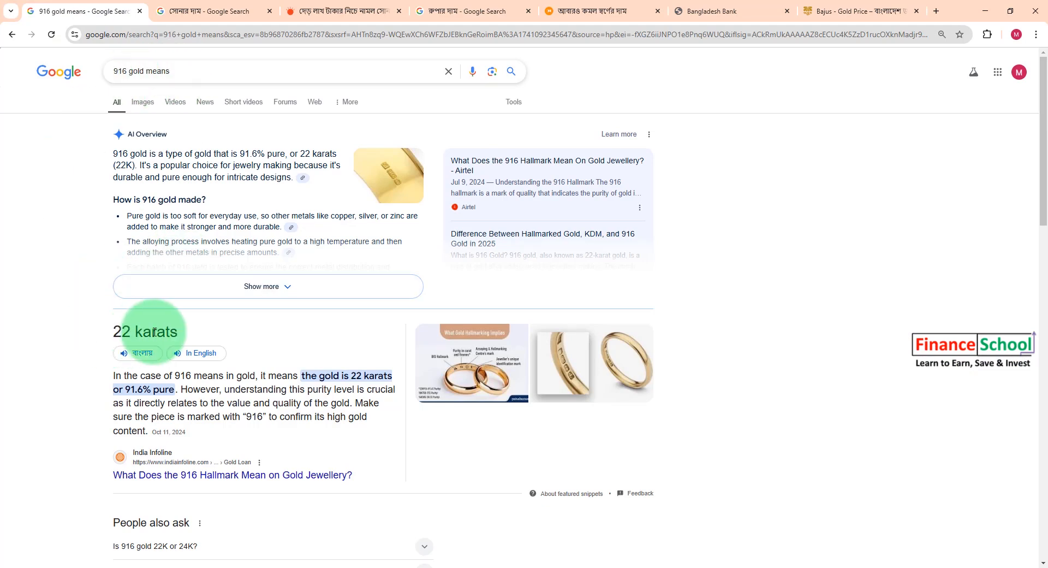
click(408, 566)
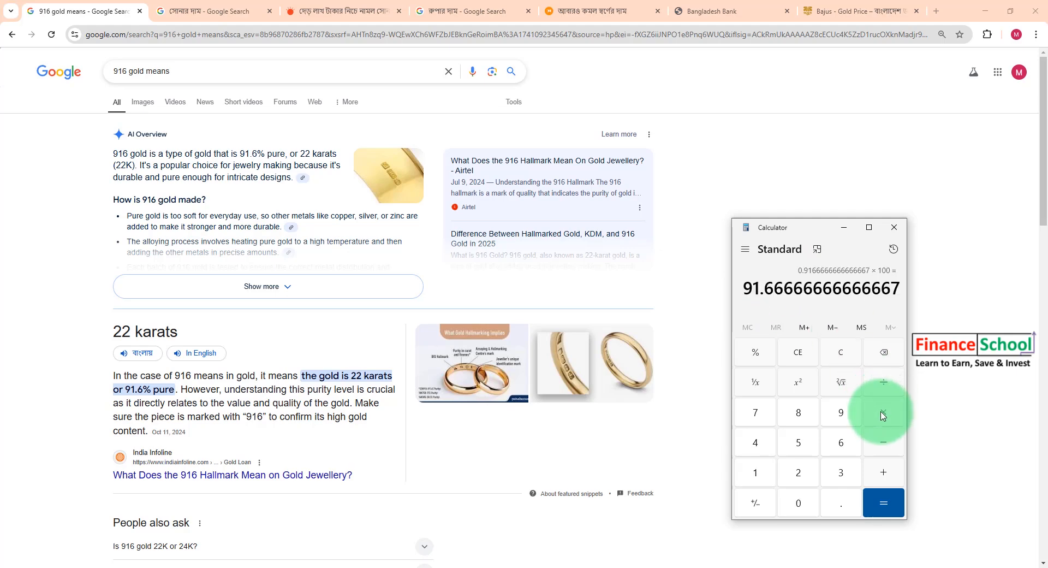
drag(744, 288, 765, 287)
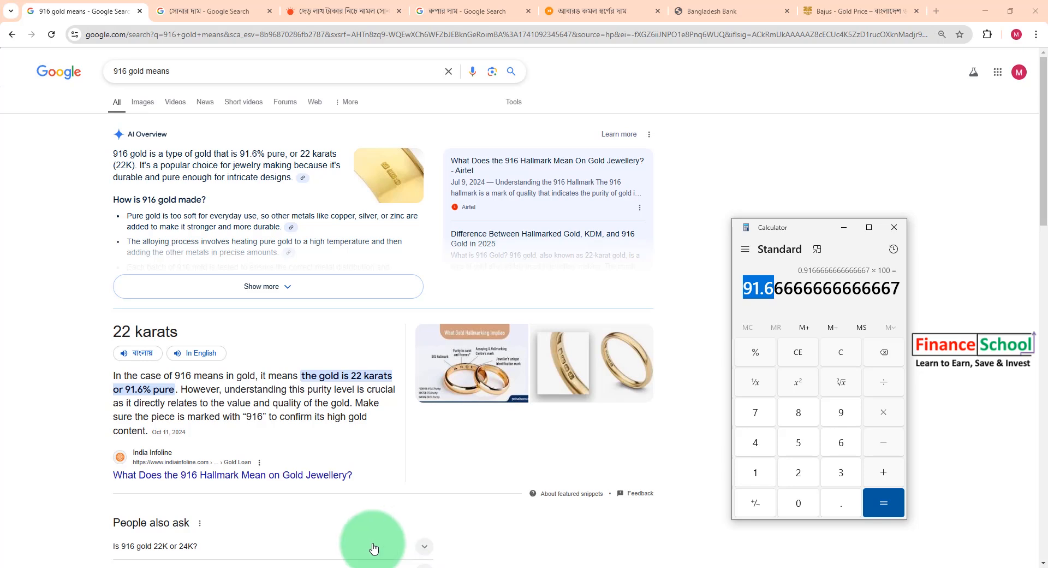
Return to Excel and arrange the Zakat Format and Mr. X (Assets & Liabilities) workbooks side by side
mouse_move(355, 565)
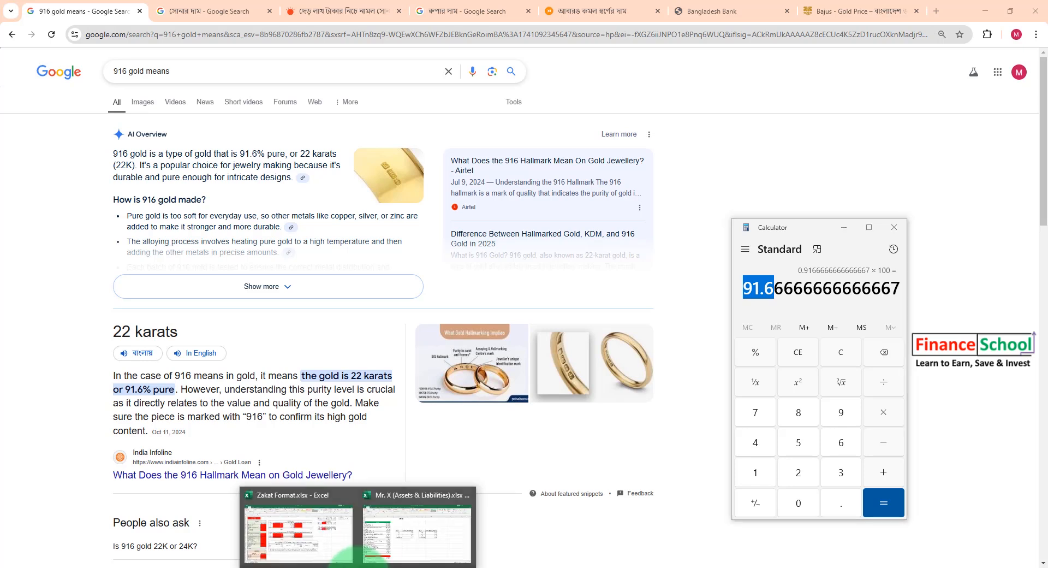
click(306, 527)
key(alt+Tab)
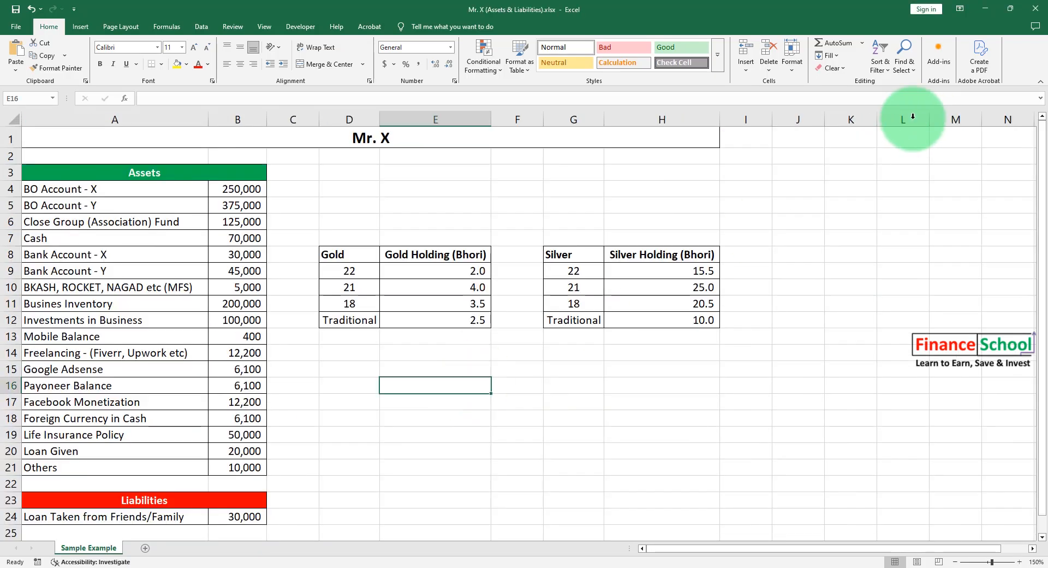
click(1010, 9)
key(alt+Tab)
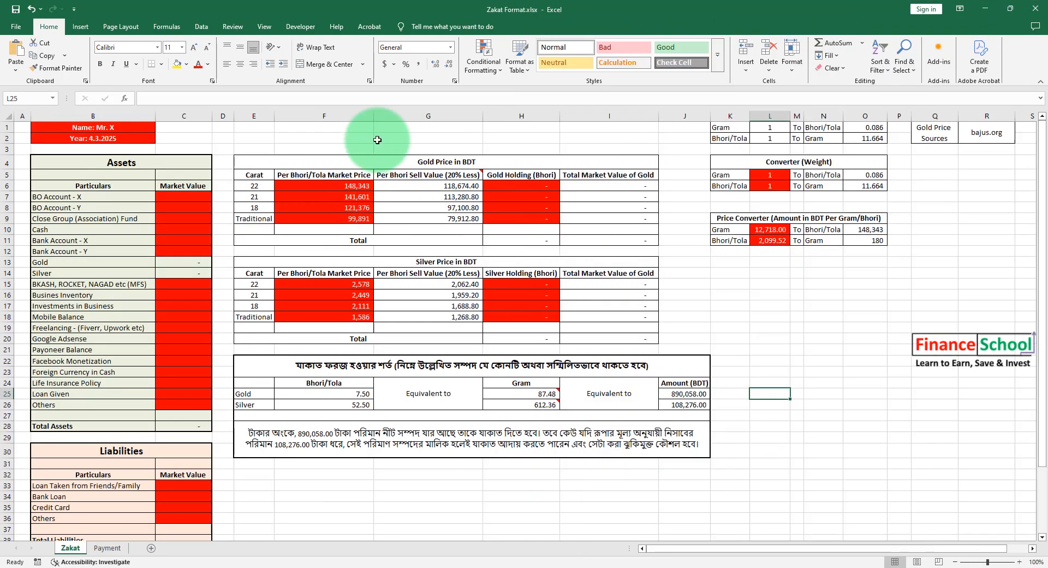
click(1010, 9)
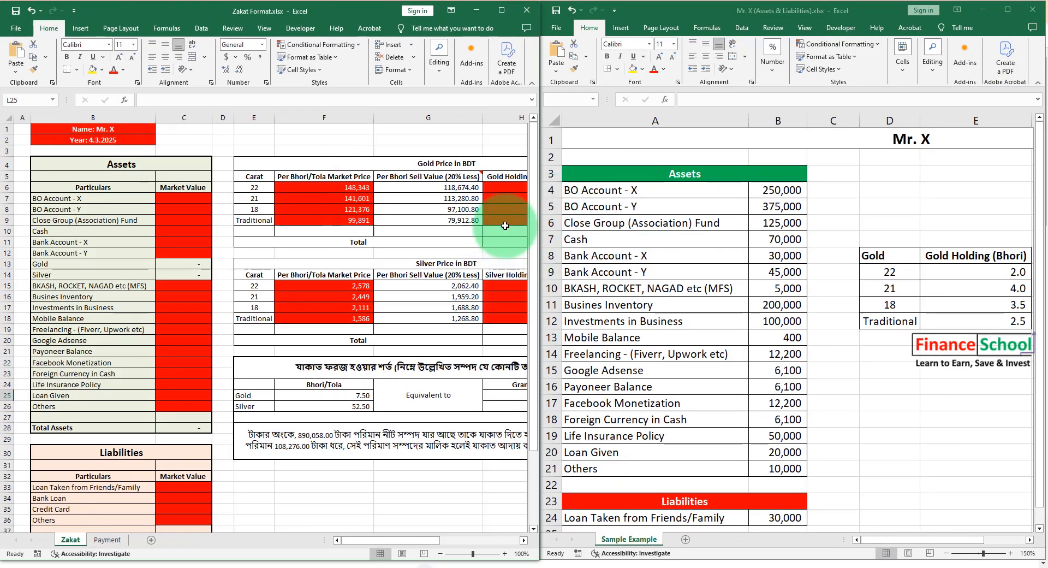
Enter Mr. X's gold holdings in Bhori: 2 for 22 carat, 4 for 21, 3.5 for 18 and 2.5 for Traditional
click(516, 188)
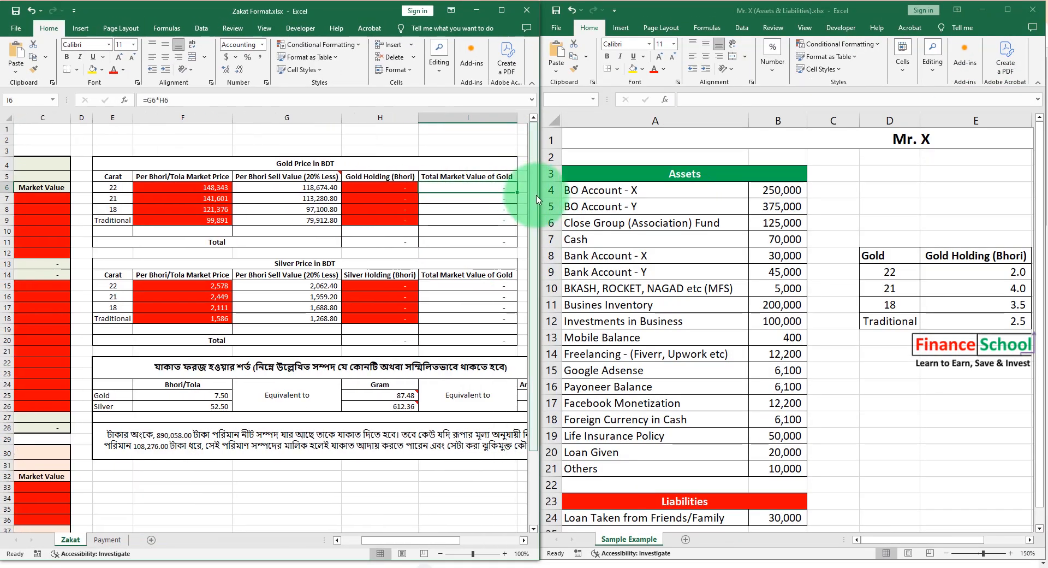
click(975, 271)
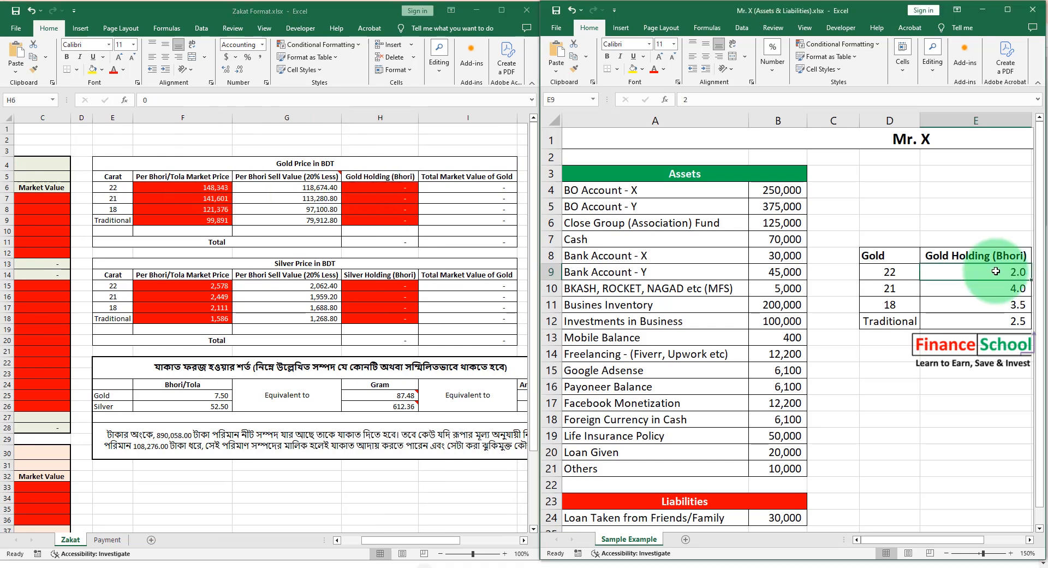
scroll(924, 273, right, 3)
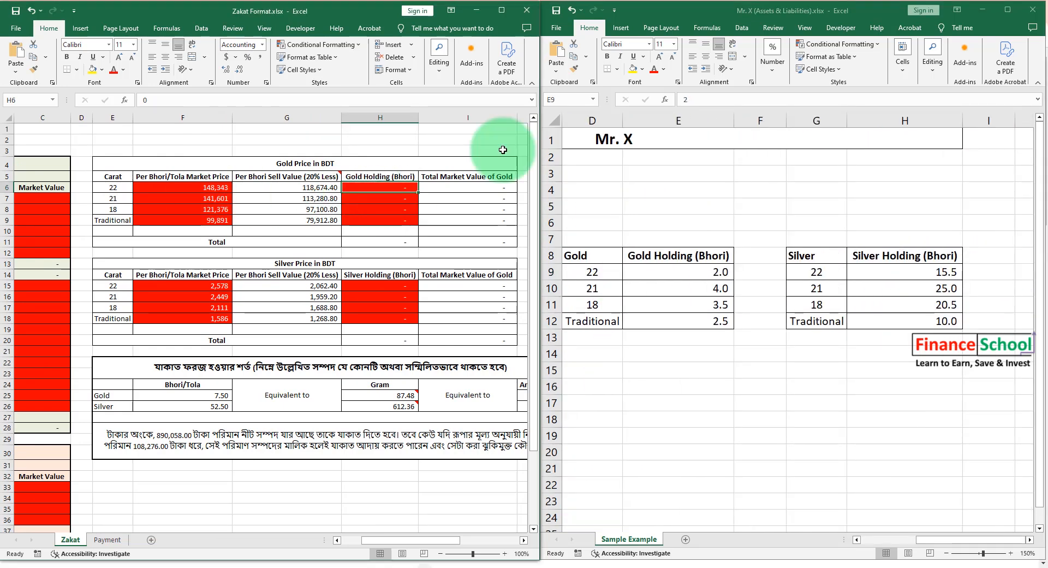
text(2)
key(Return)
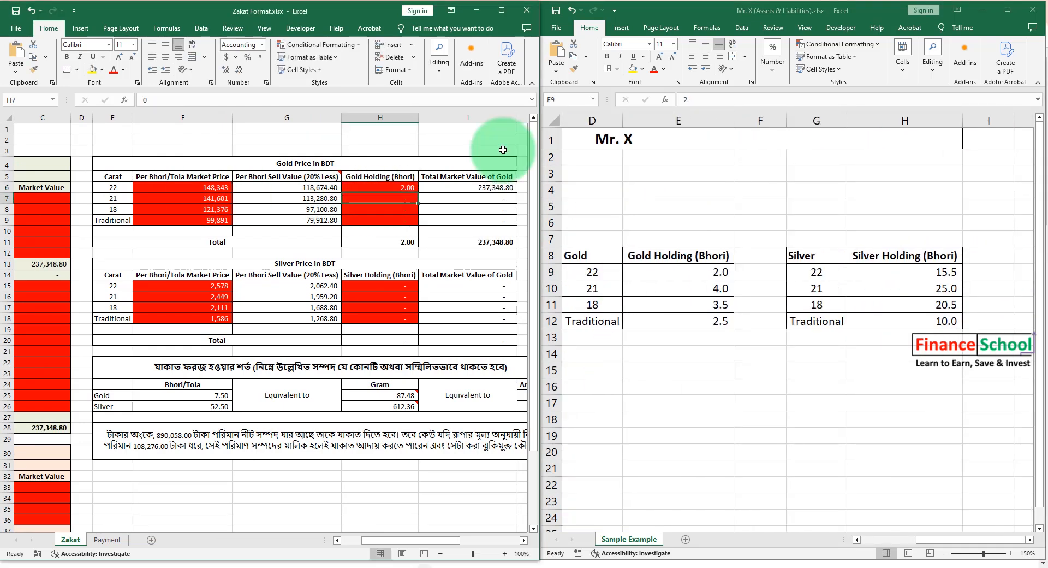
text(4)
key(Return)
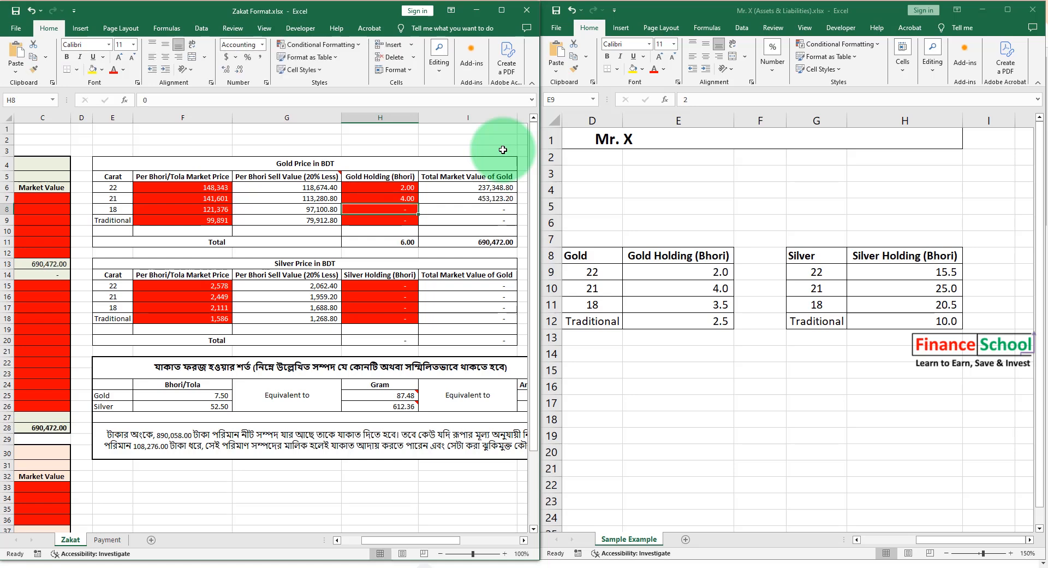
text(3.5)
key(Return)
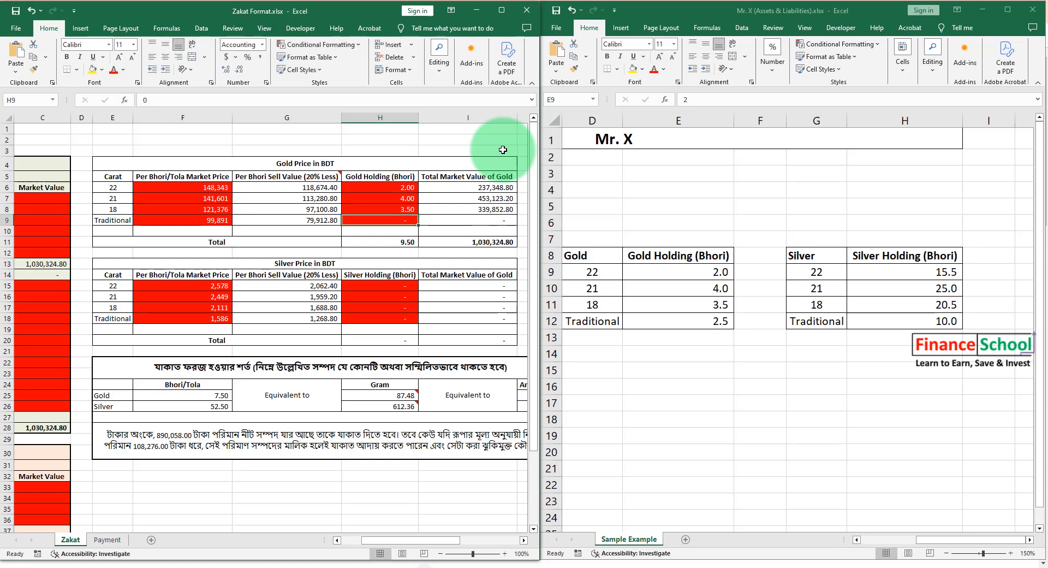
text(2.)
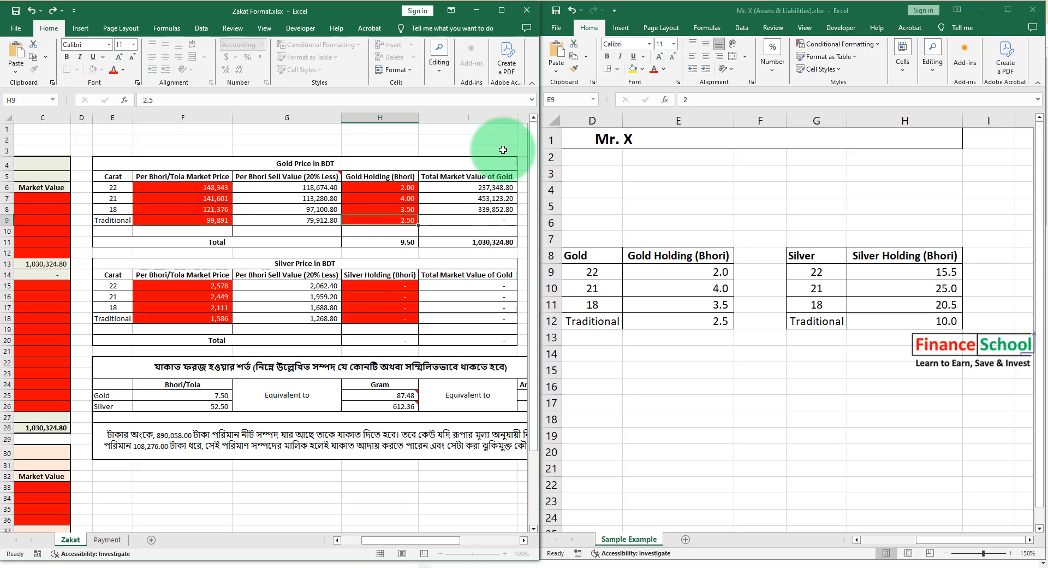
text(5)
key(Return)
Enter the silver holdings in Bhori: 15.5 for 22 carat, 25 for 21, 20.5 for 18 and 10 for Traditional
key(Return)
key(Return)
key(Return)
key(Return)
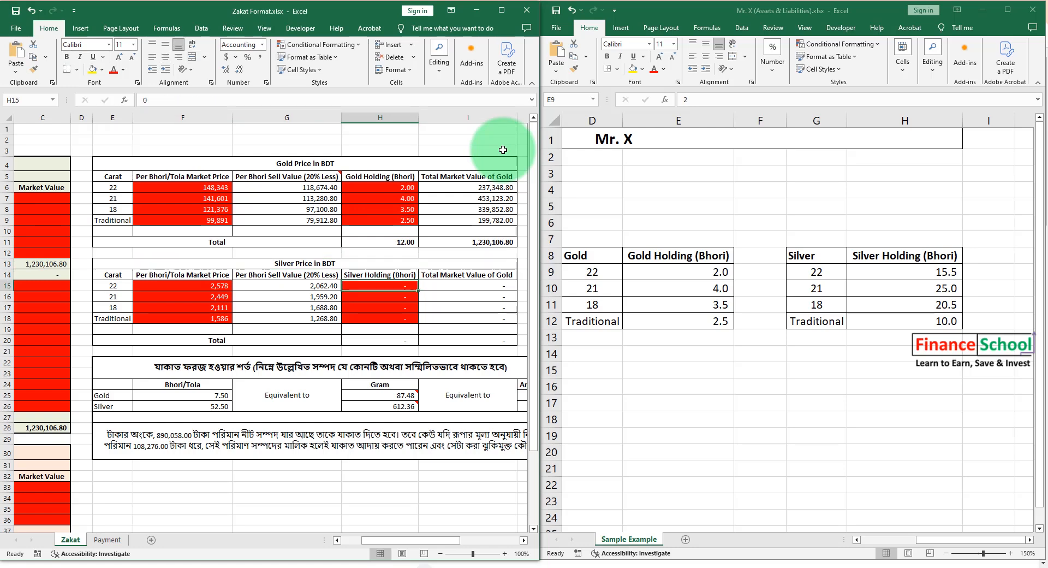
text(15.5)
key(Return)
text(25)
key(Return)
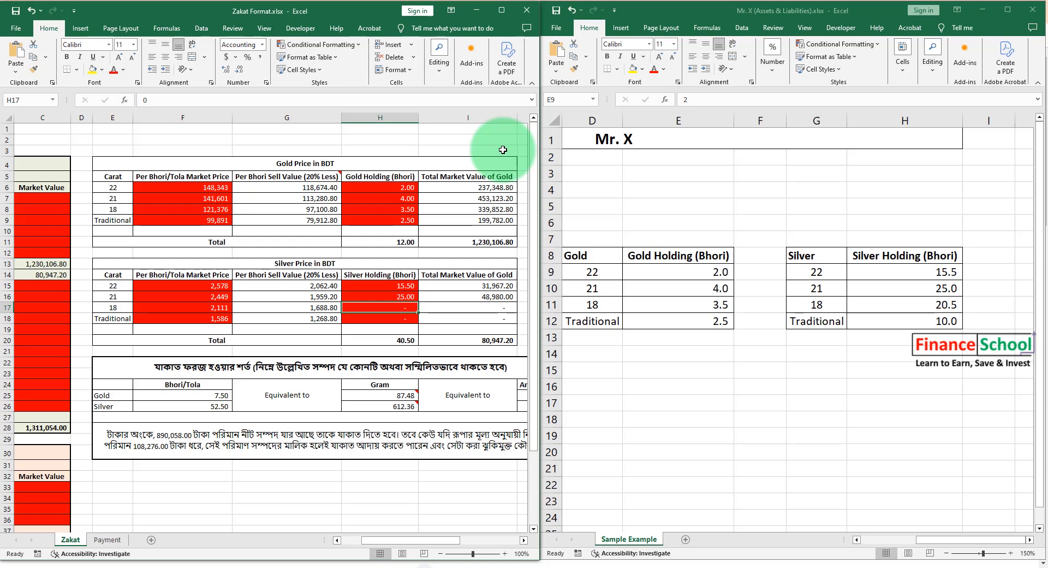
text(20.5)
key(Return)
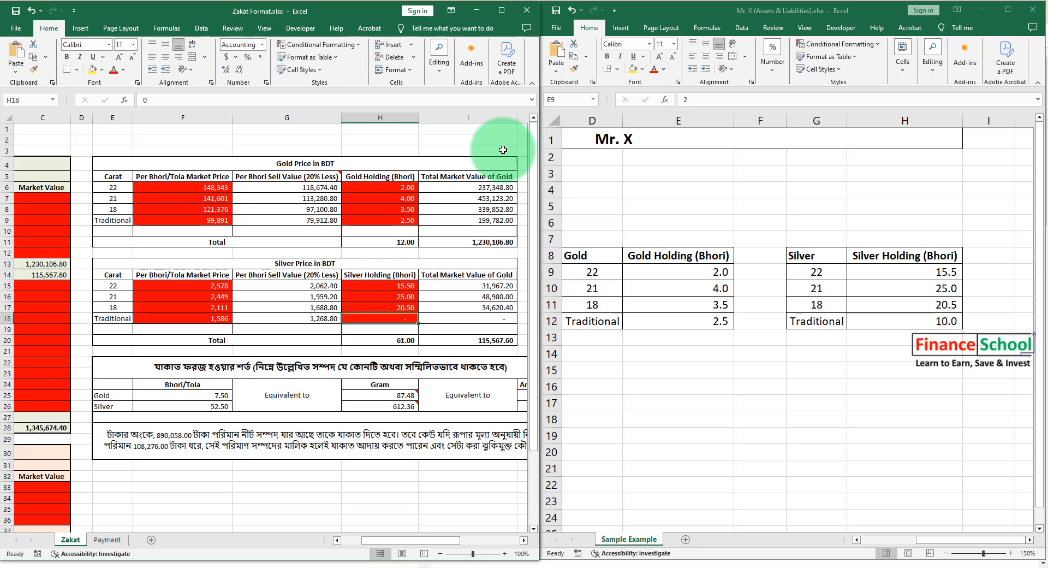
text(10)
key(Return)
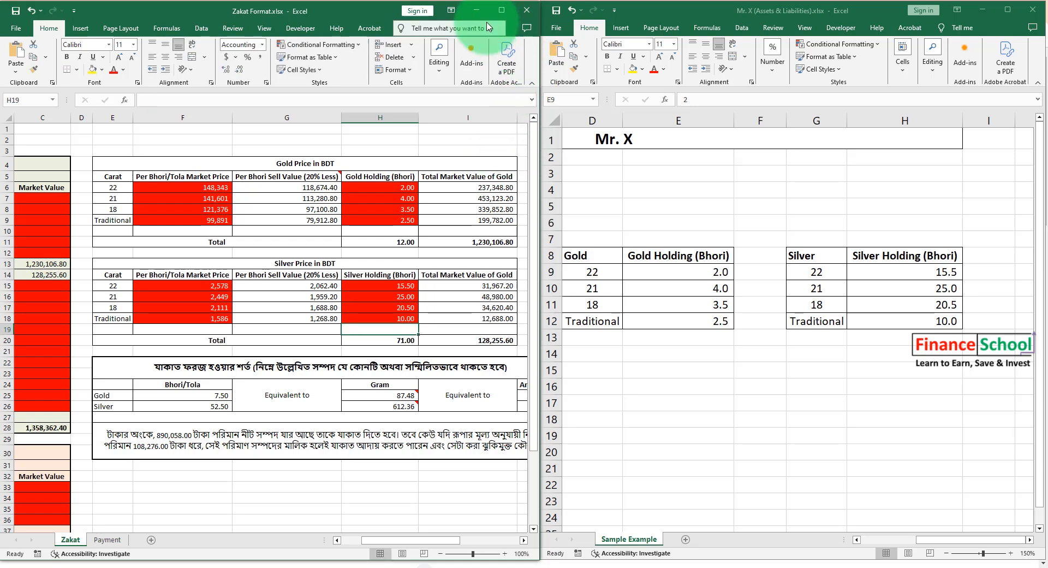
Maximize the Zakat Format workbook and inspect the 22-carat gold's total market value formula against its sell value and holding, leaving it unedited
click(502, 10)
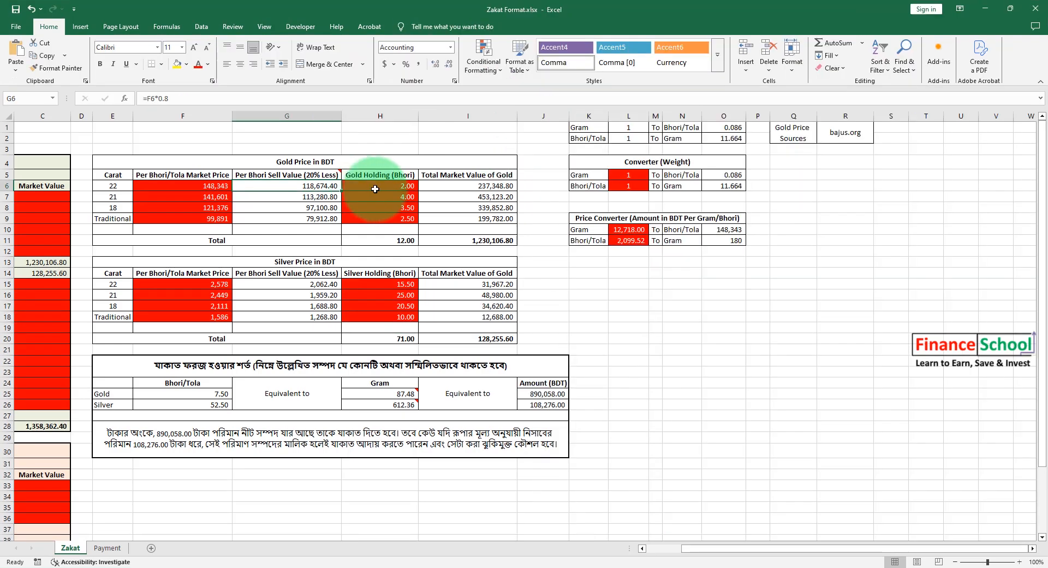
click(401, 187)
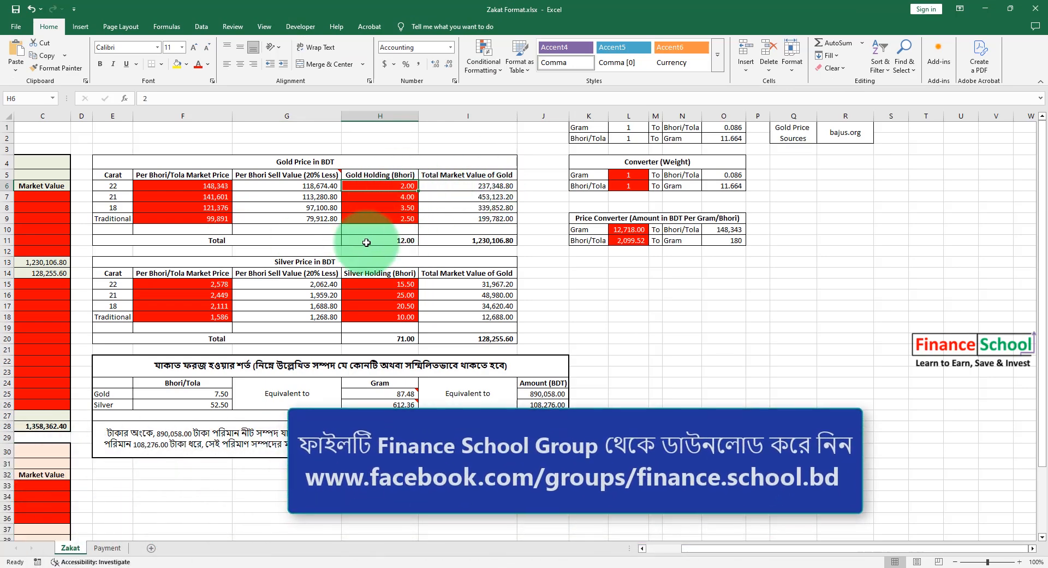
click(381, 338)
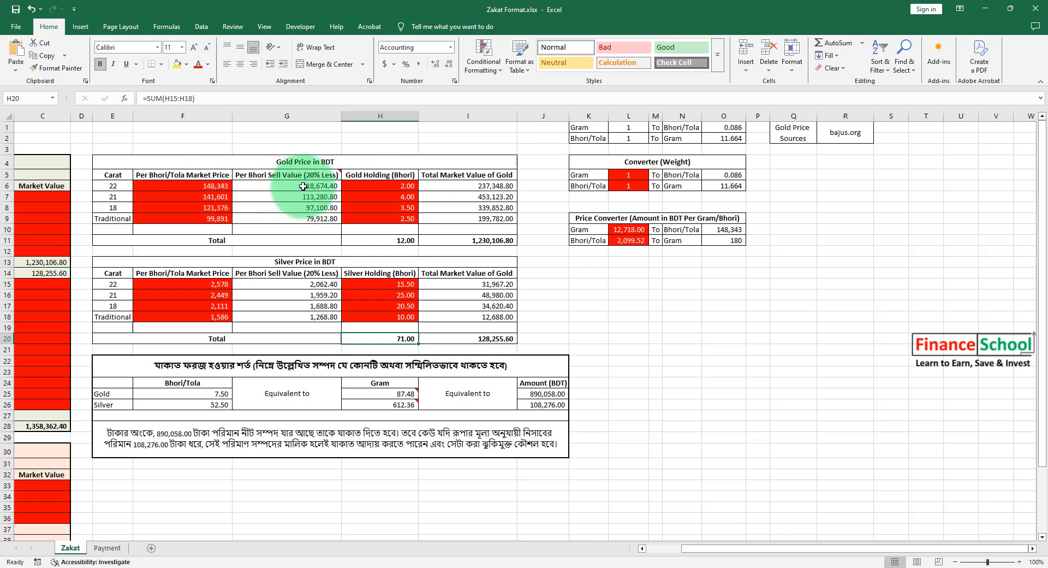
click(382, 186)
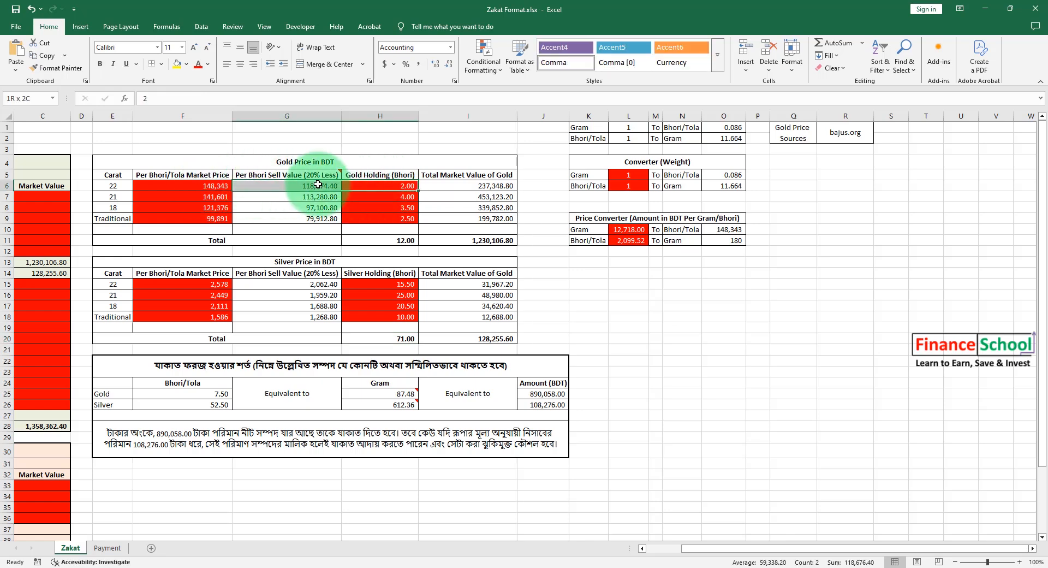
double_click(461, 185)
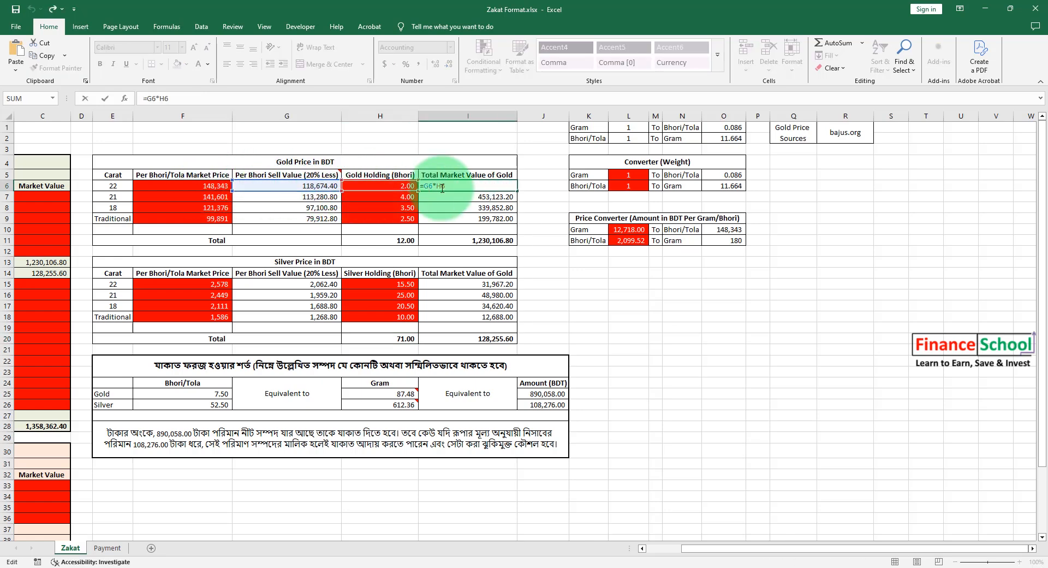
key(Return)
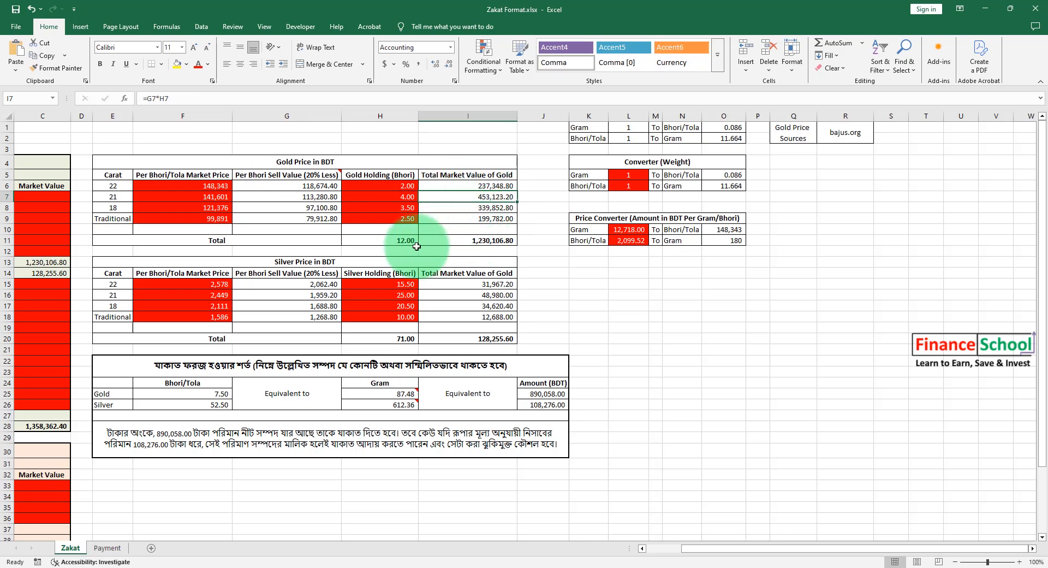
Check the total market values of gold and silver and how they feed the Gold and Silver rows under Assets
click(506, 242)
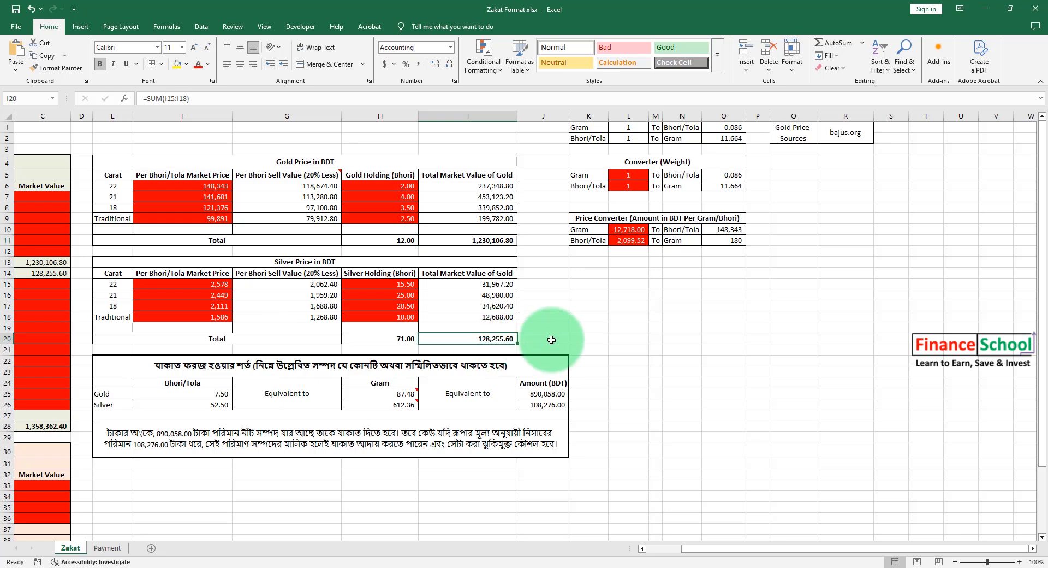
click(662, 548)
click(192, 271)
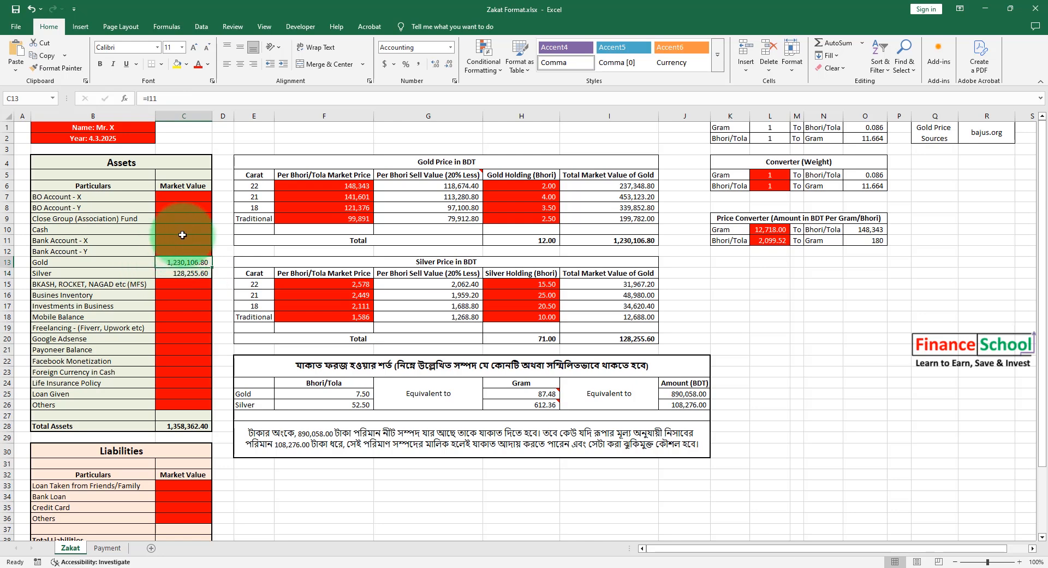
With both workbooks side by side, enter asset values of 250,000 for BO Account - X, 375,000 for BO Account - Y and 125,000 for Close Group Fund
click(178, 196)
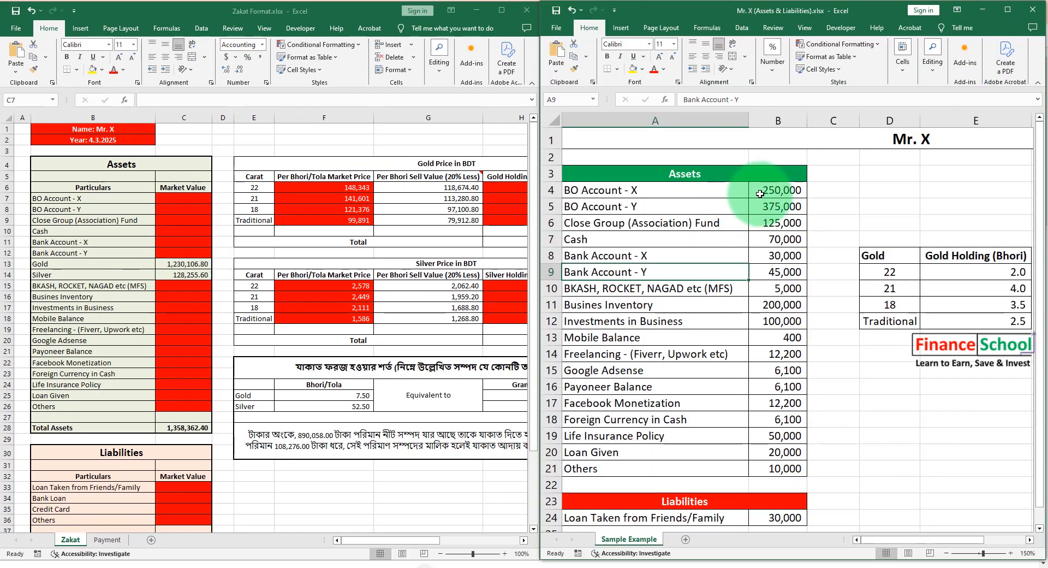
click(760, 193)
click(183, 198)
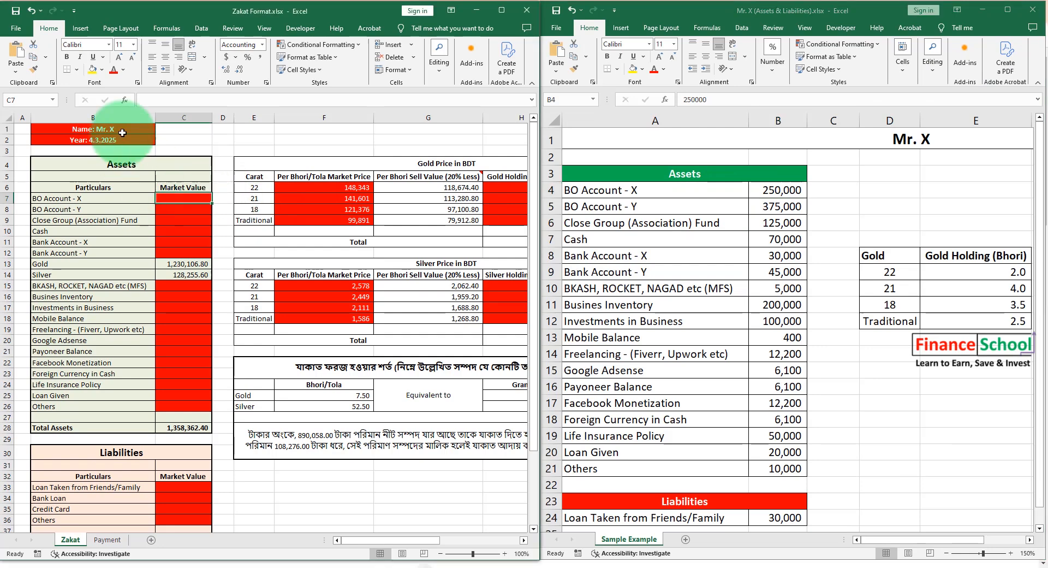
text(250000)
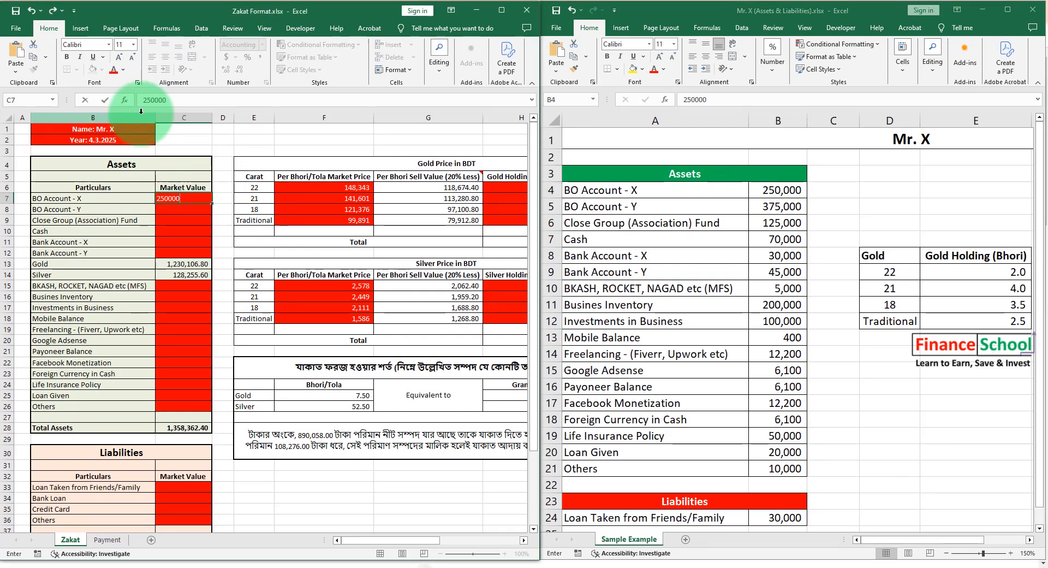
key(Return)
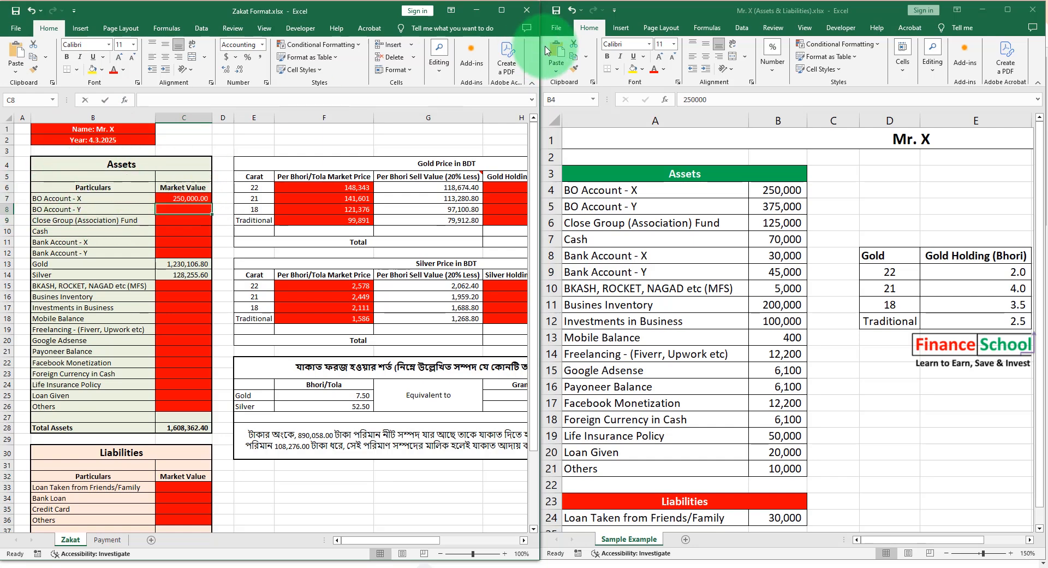
text(375,)
text(000)
key(Return)
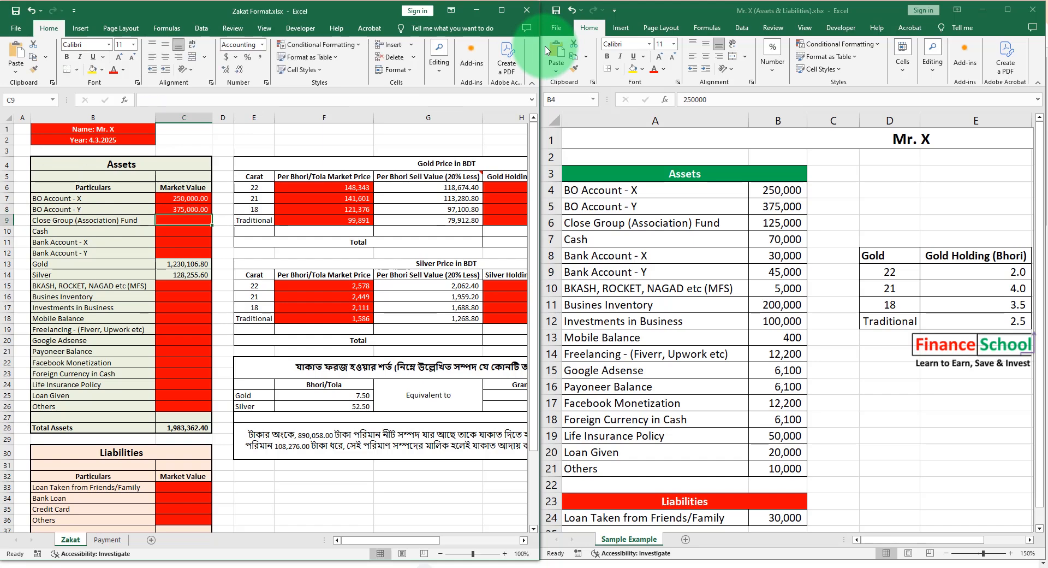
text(1)
text(25,000)
key(Return)
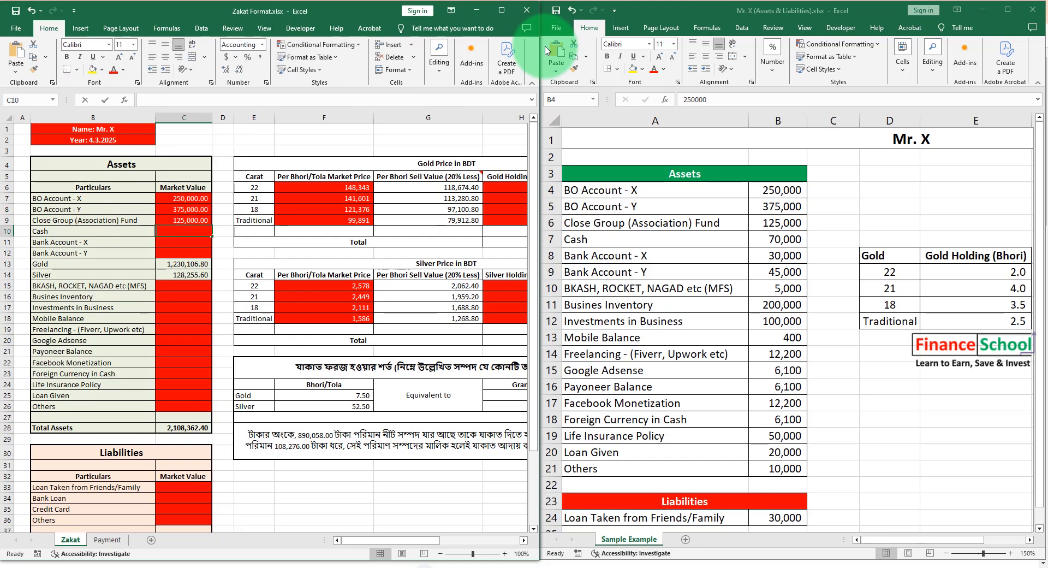
Enter market values of 70,000 for Cash, 30,000 for Bank Account - X and 45,000 for Bank Account - Y
text(70000)
key(Return)
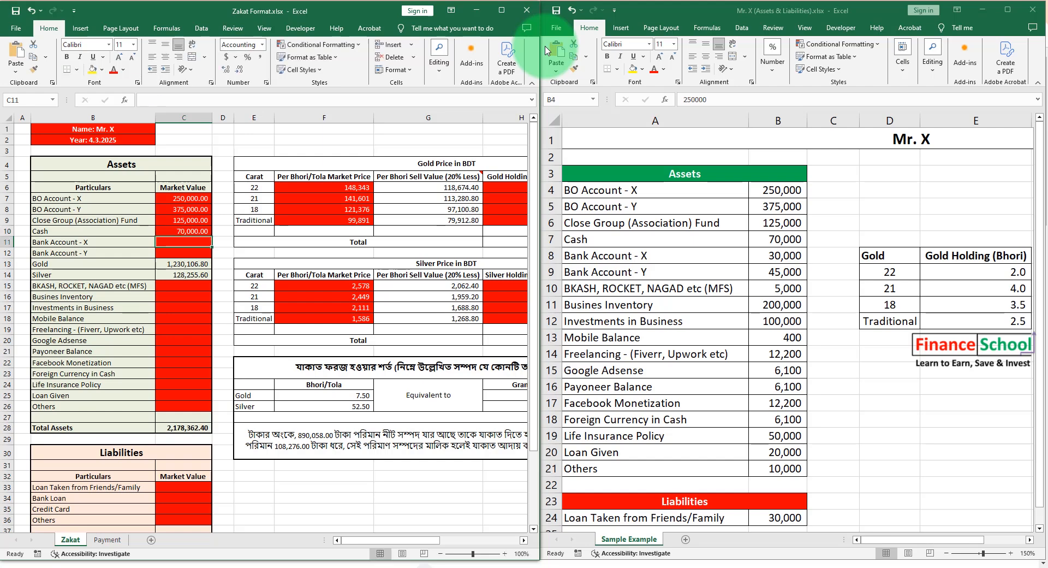
text(30000)
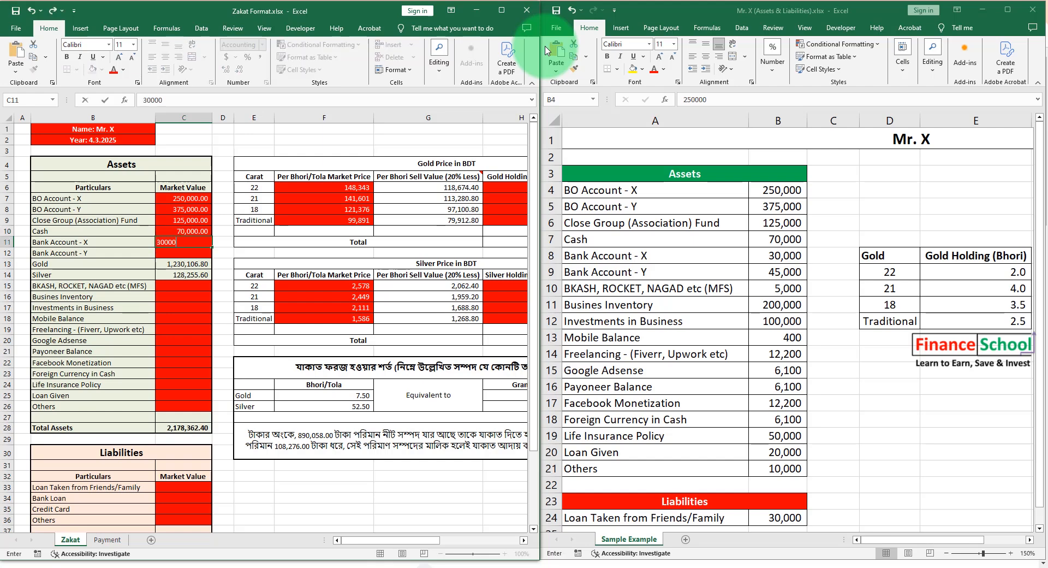
key(Return)
text(45000)
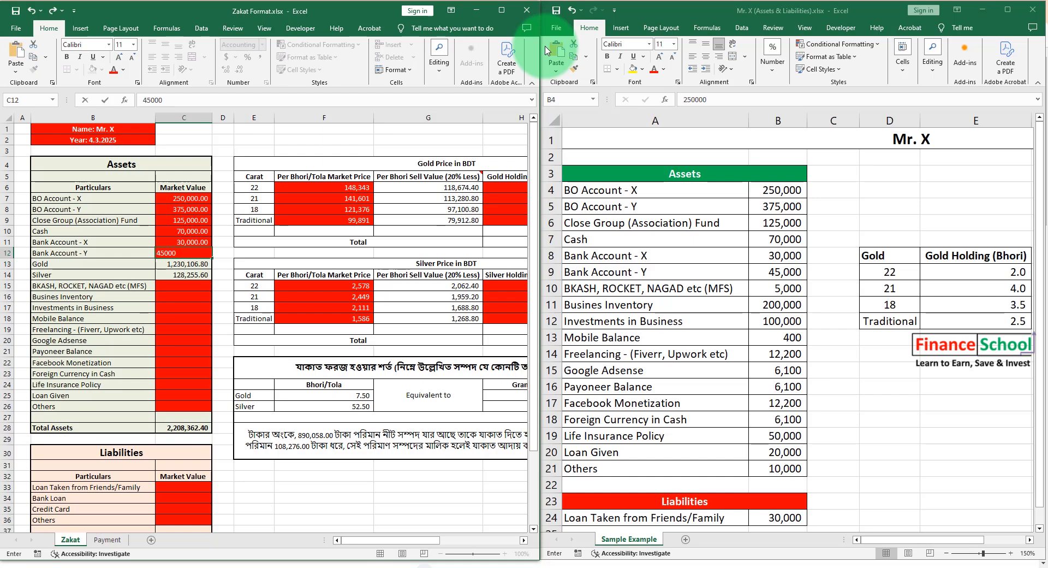
key(Return)
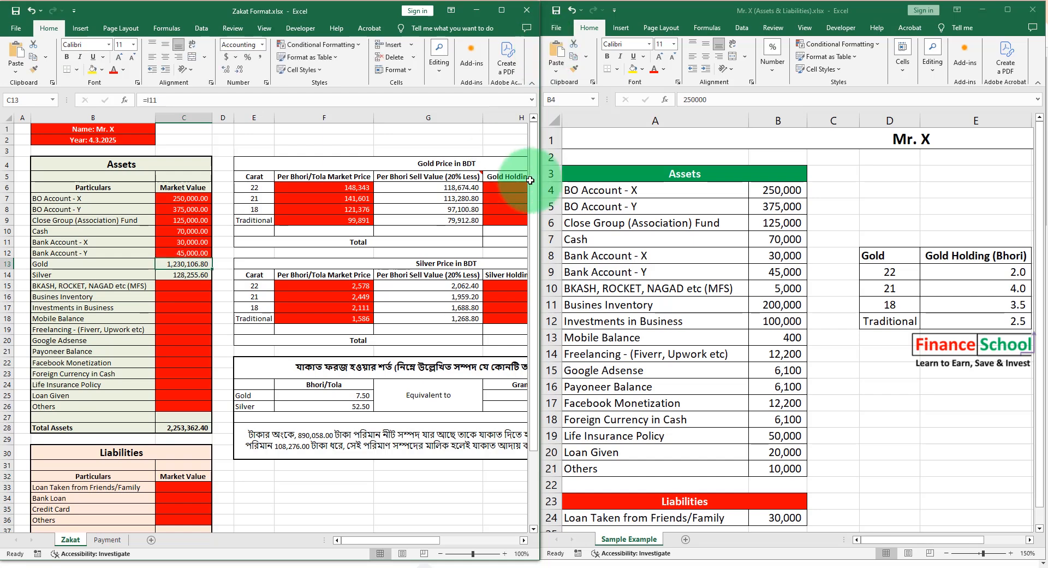
Enter 5,000 for the MFS balance, 200,000 for Busines Inventory, 100,000 for Investments in Business and 400 for Mobile Balance
click(180, 285)
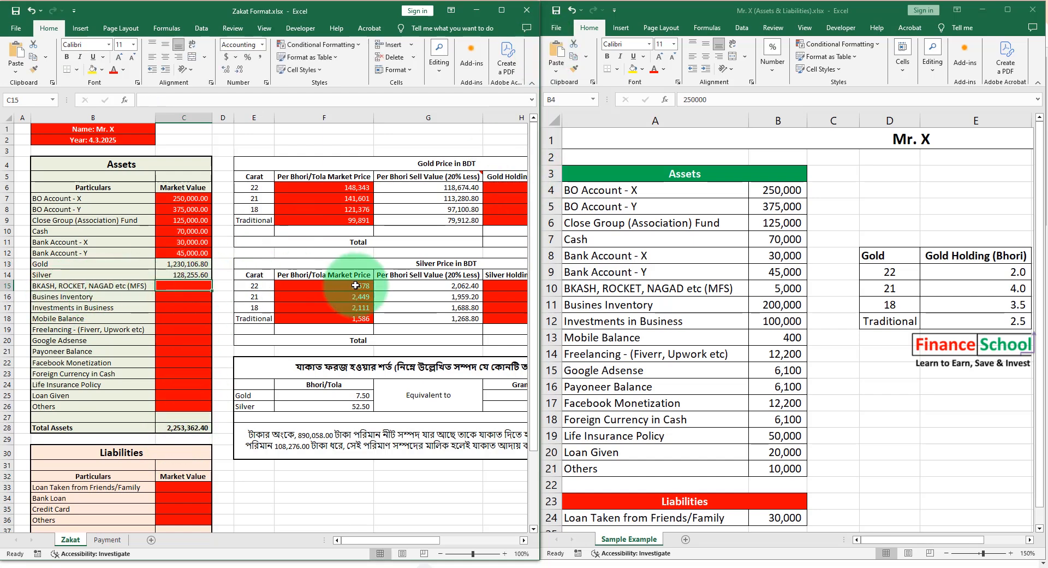
text(5000)
key(Return)
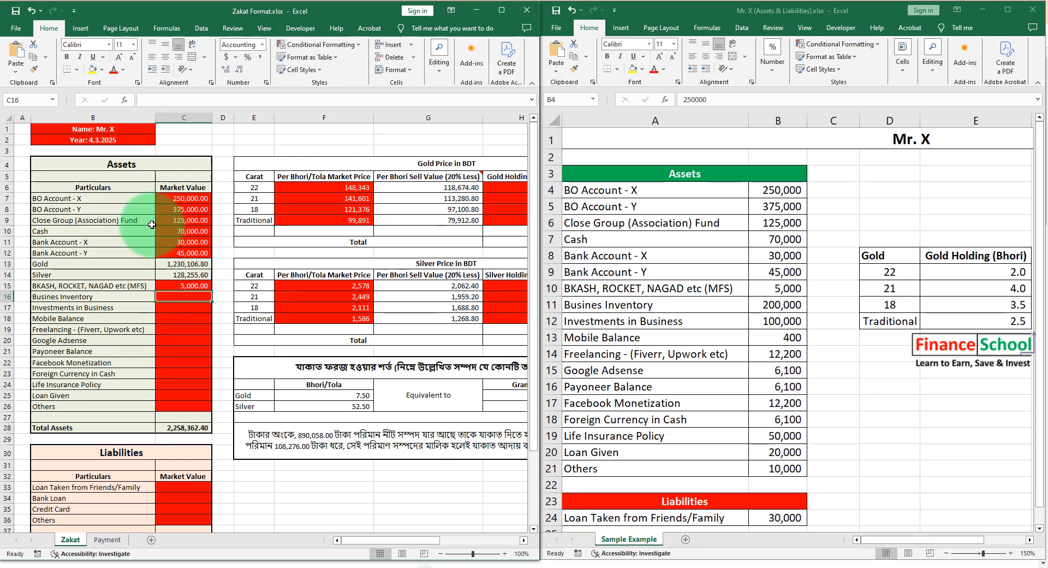
text(20000)
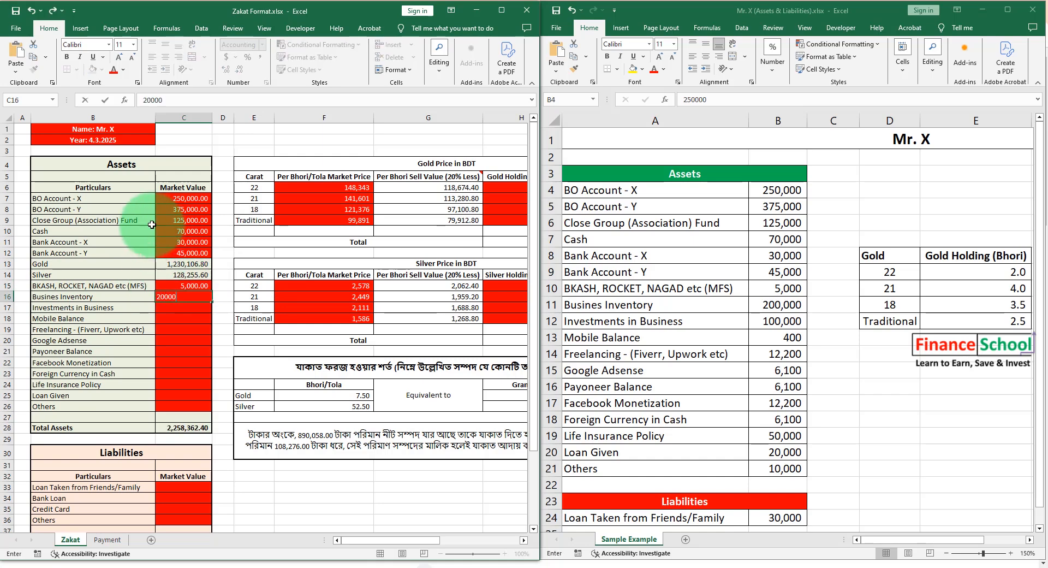
text(100000)
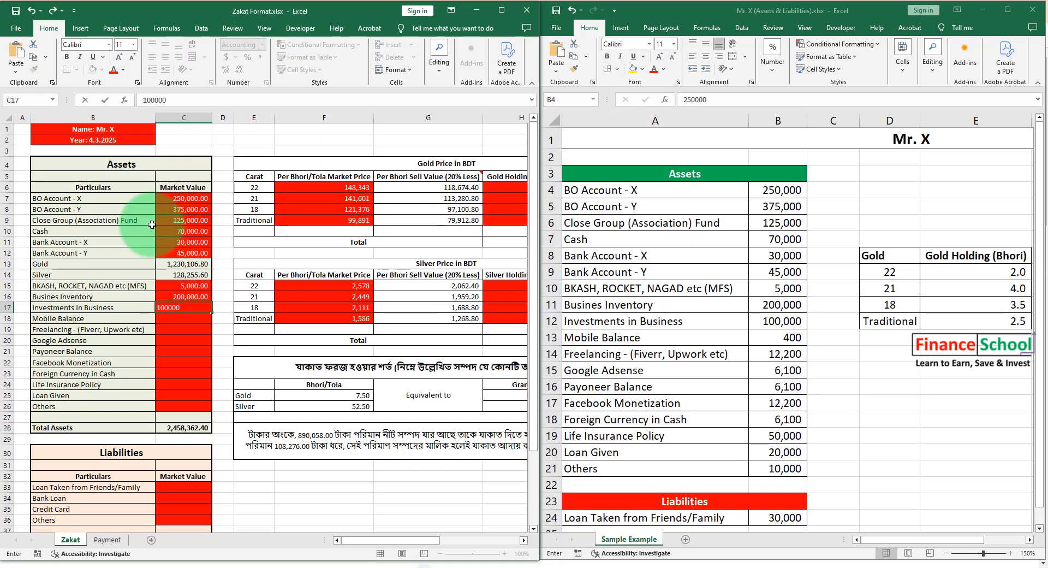
key(Return)
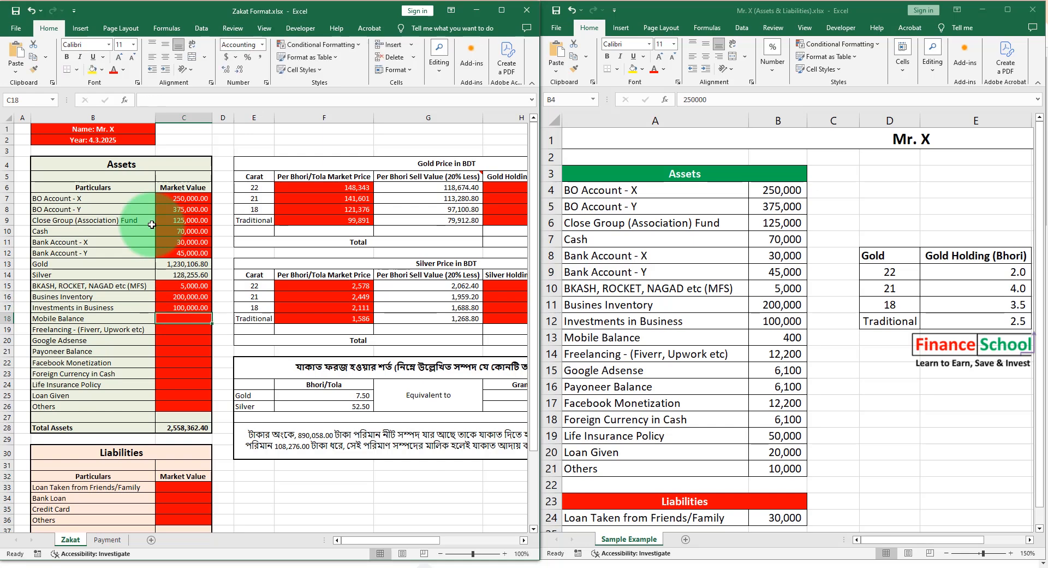
text(400)
key(Return)
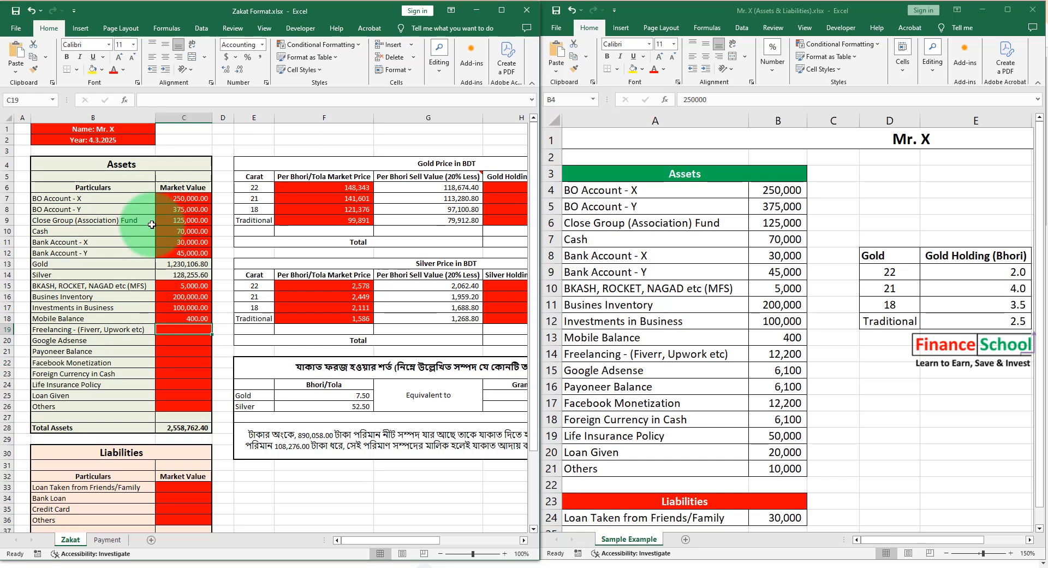
Enter market values of 12,200 for Freelancing, 6,100 for Google Adsense and 6,100 for Payoneer Balance
text(12)
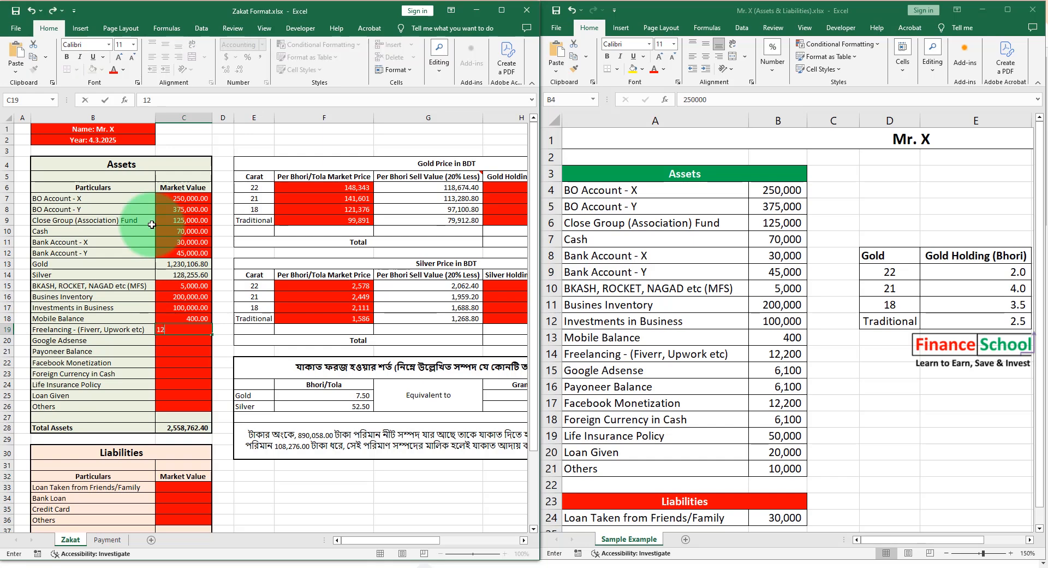
text(200)
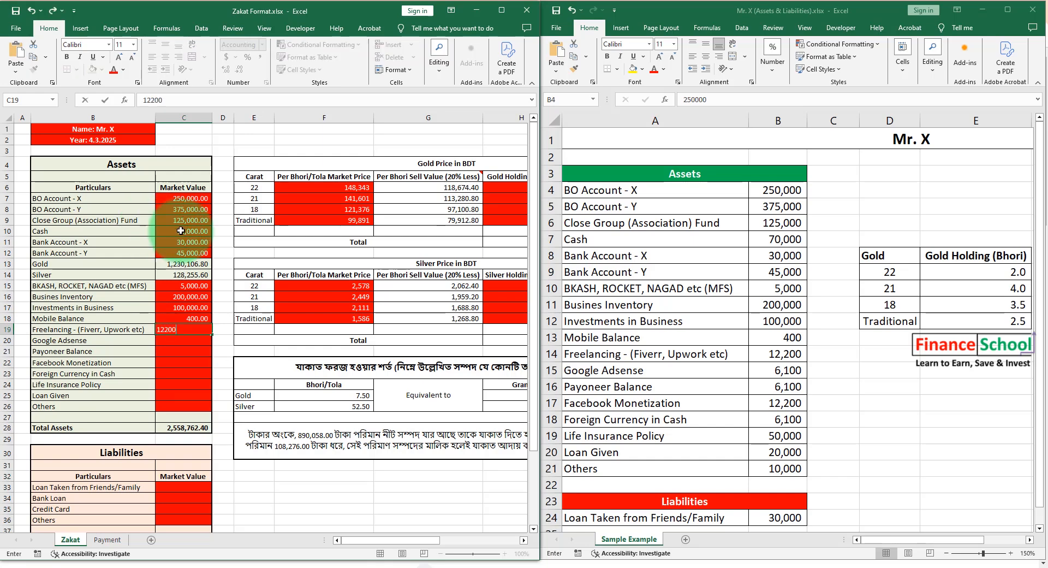
key(Return)
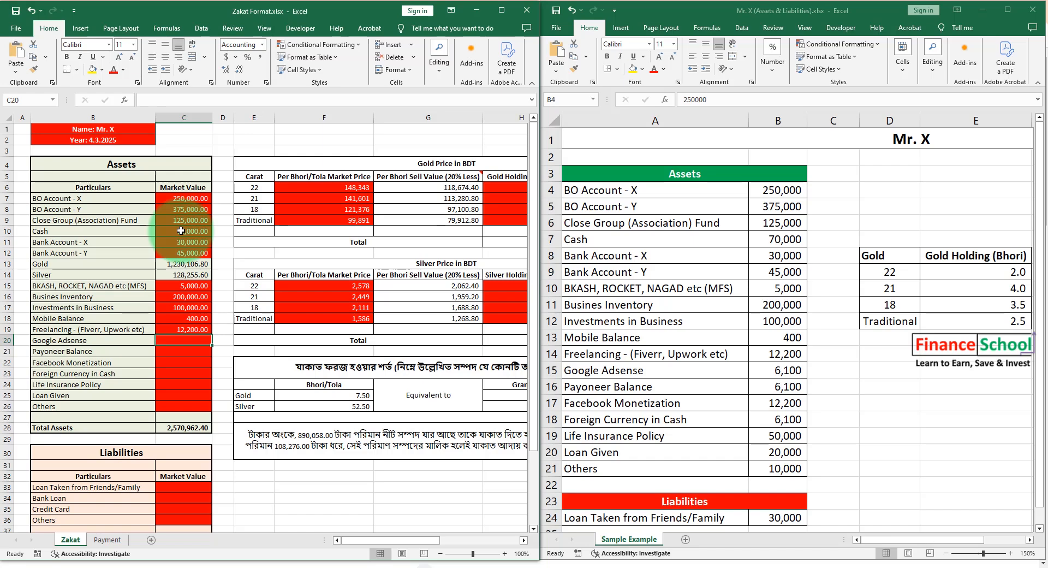
text(6100)
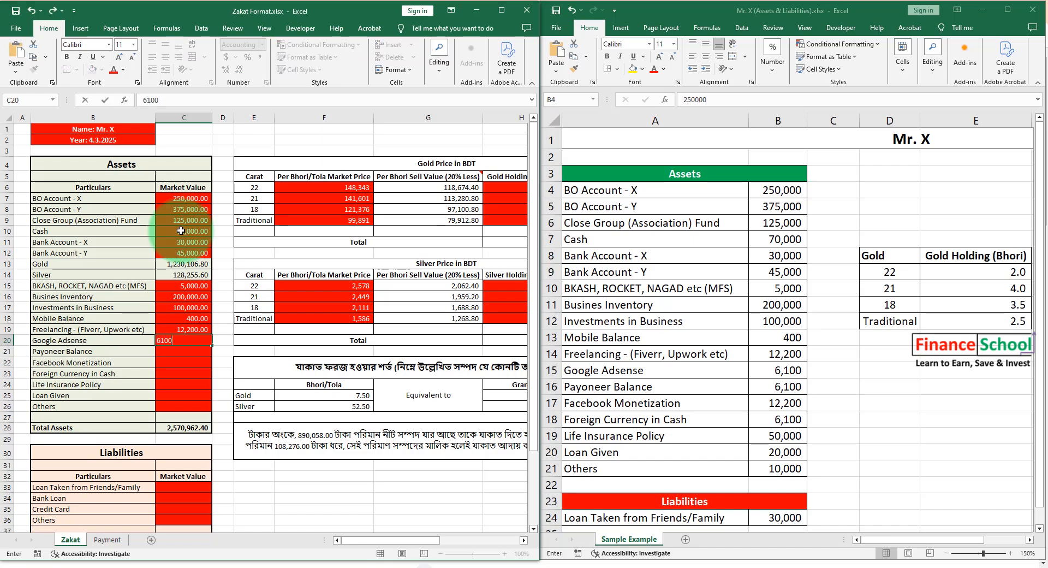
key(Return)
text(6100)
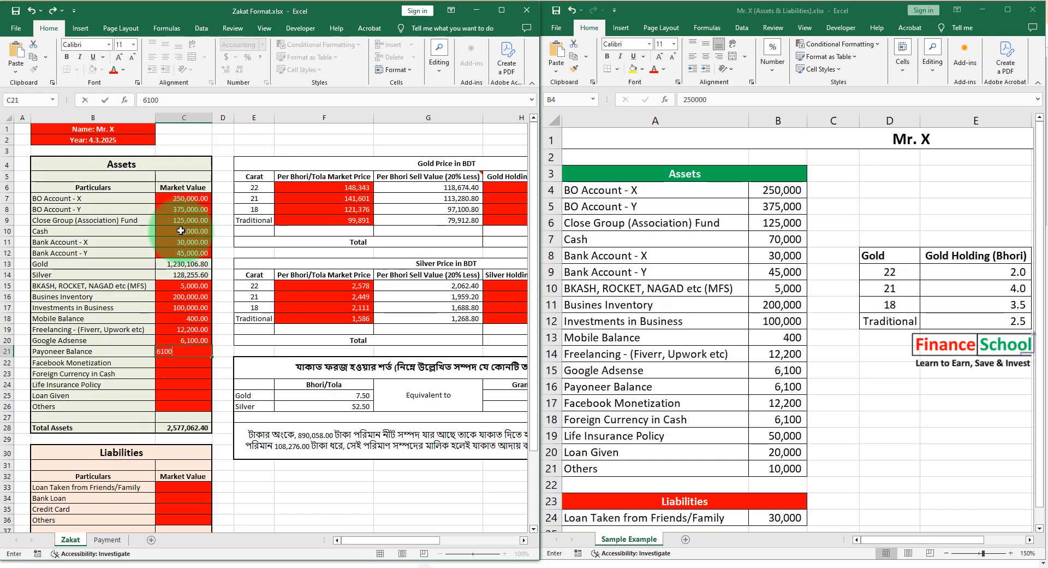
key(Return)
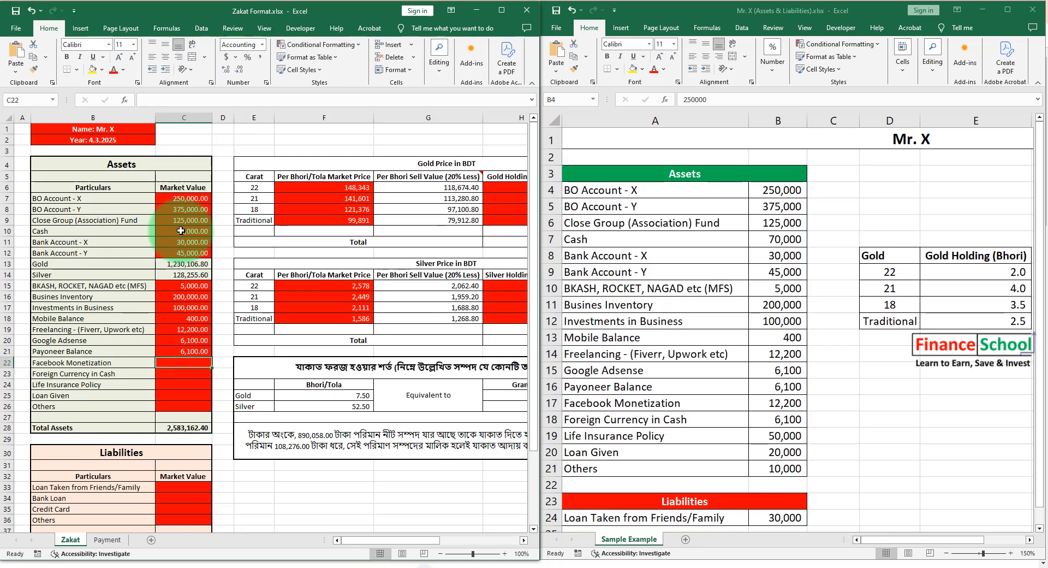
Enter 12,200 for Facebook Monetization and 6,100 for Foreign Currency in Cash
text(12200)
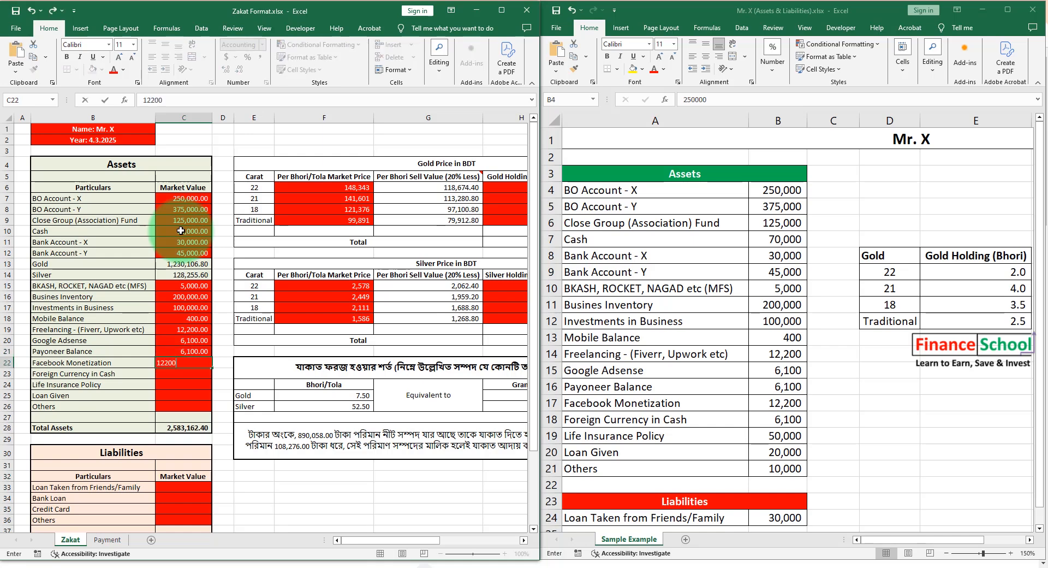
key(Return)
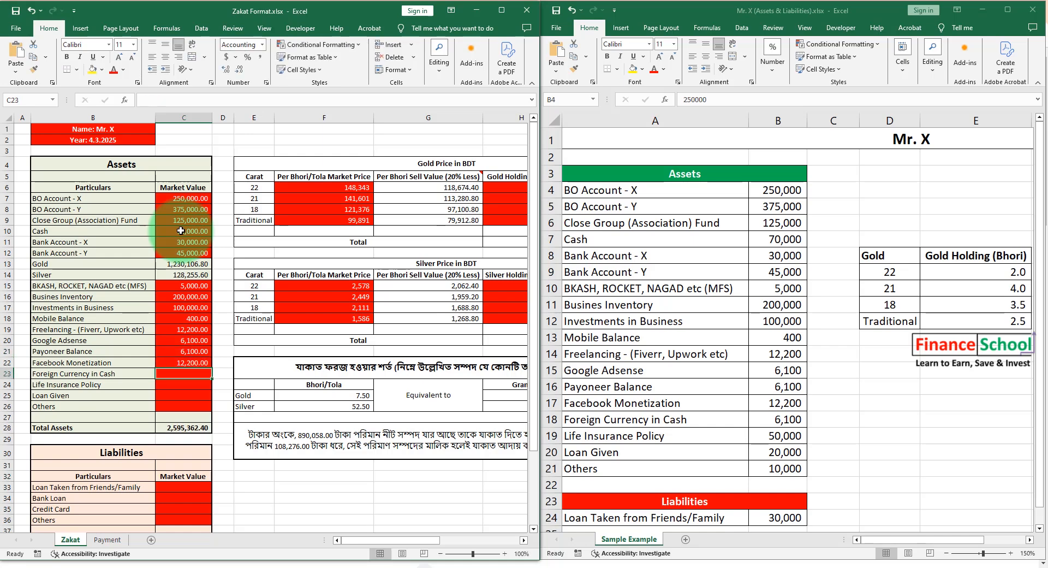
text(6,100)
key(Return)
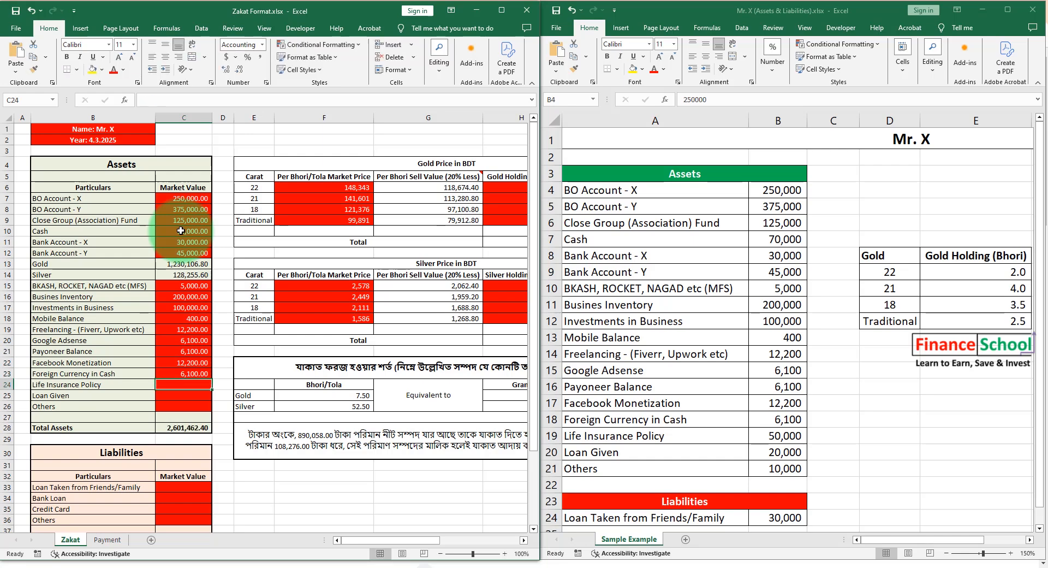
Enter 50,000 for Life Insurance Policy, 20,000 for Loan Given and 10,000 for Others, and check Total Assets
text(50000)
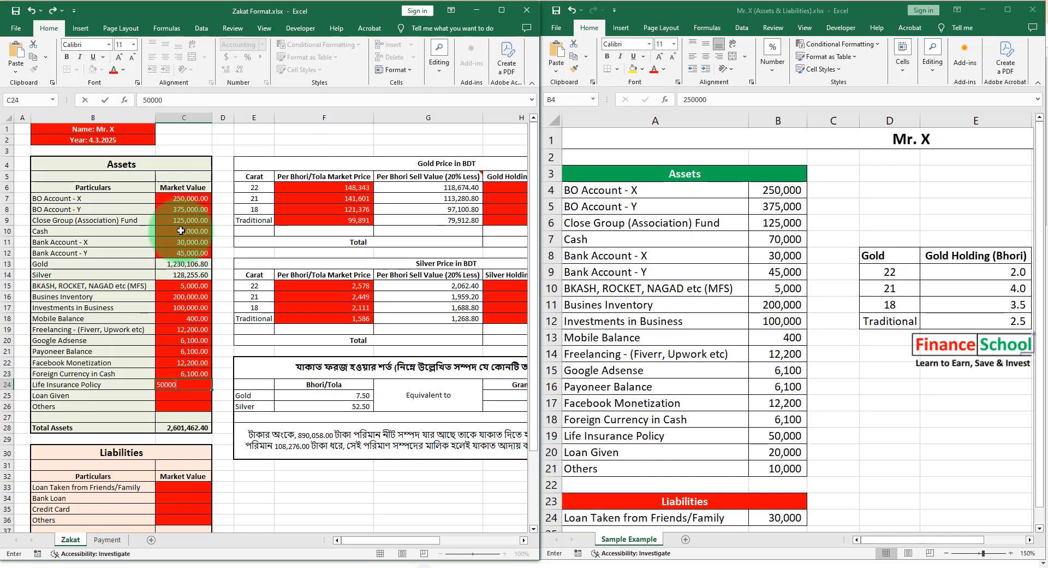
key(Return)
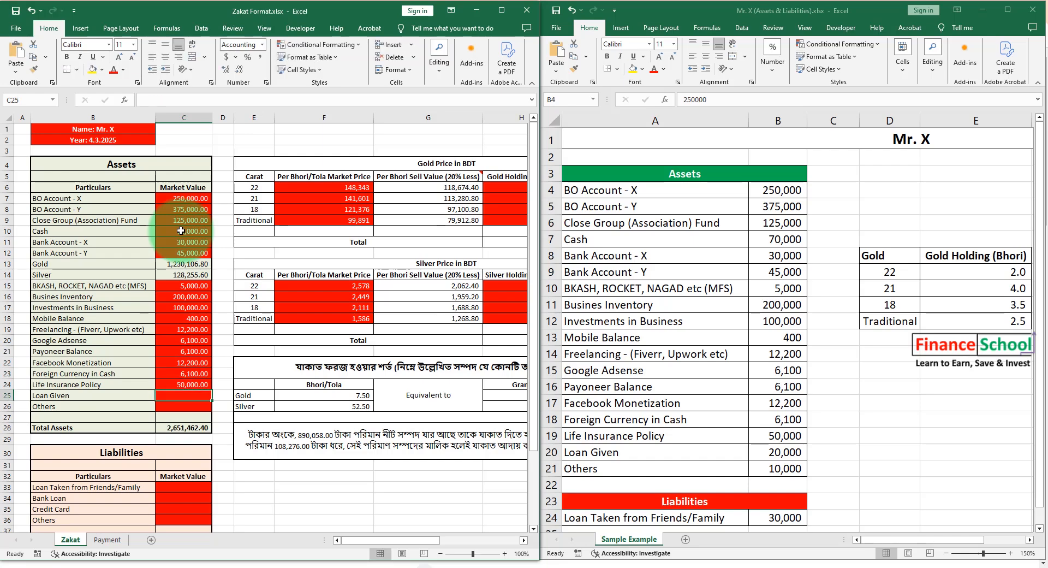
text(20000)
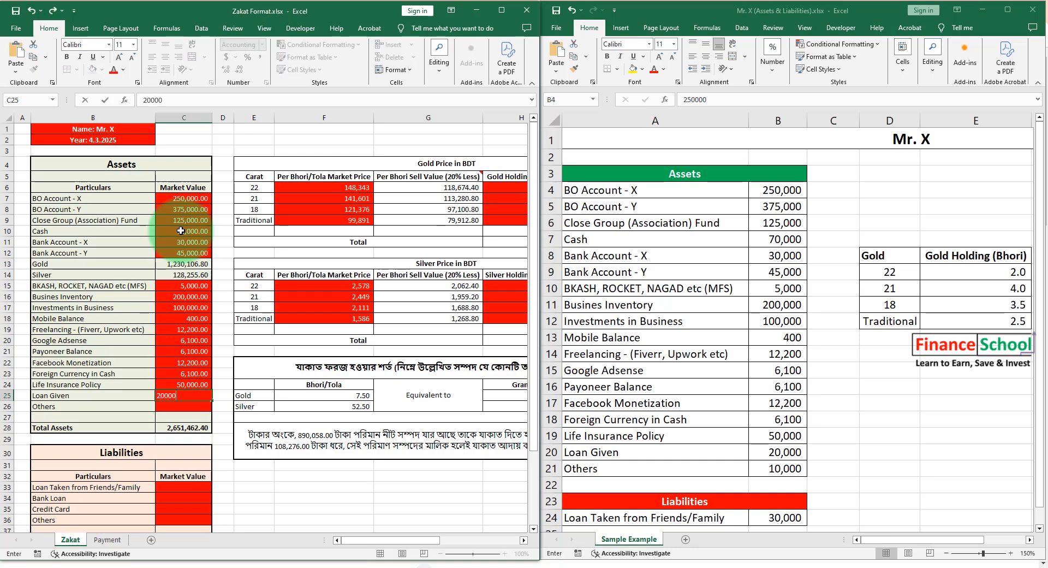
key(Return)
text(10000)
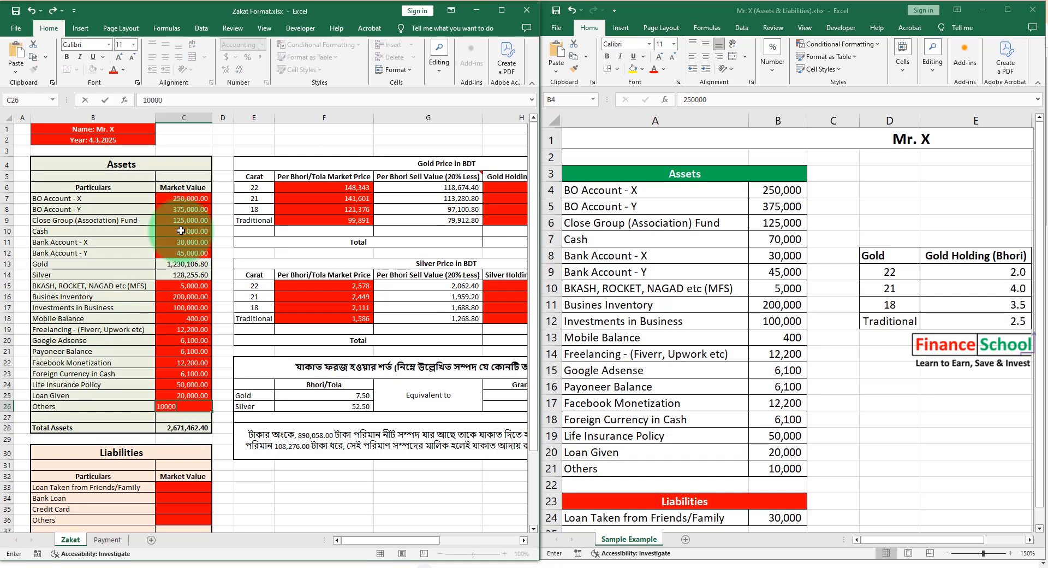
key(Return)
click(193, 427)
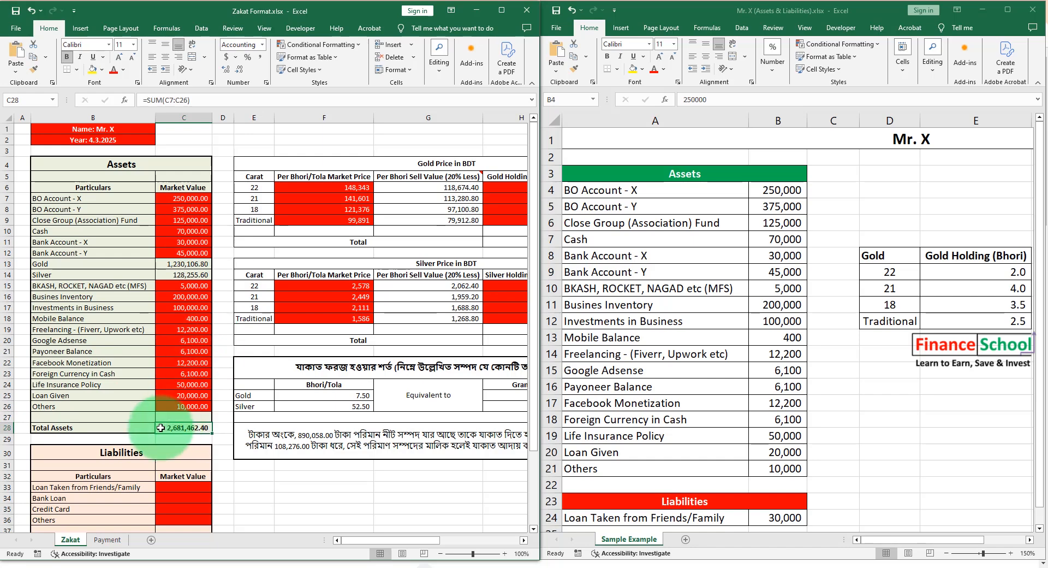
Enter the sample workbook's 30,000 loan as Loan Taken from Friends/Family under Liabilities in the Zakat sheet
scroll(186, 428, down, 3)
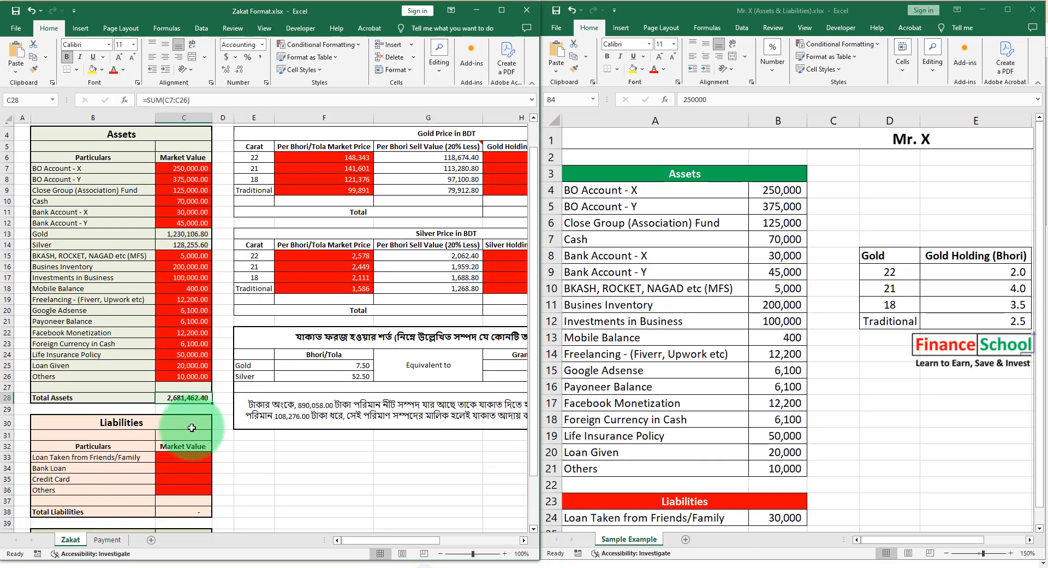
click(182, 388)
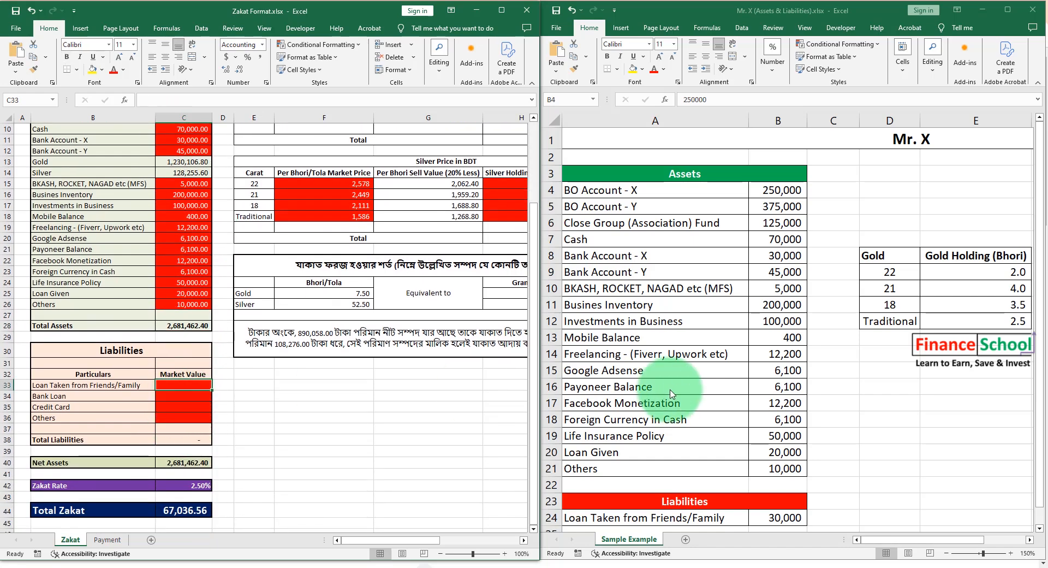
click(774, 498)
scroll(775, 498, down, 2)
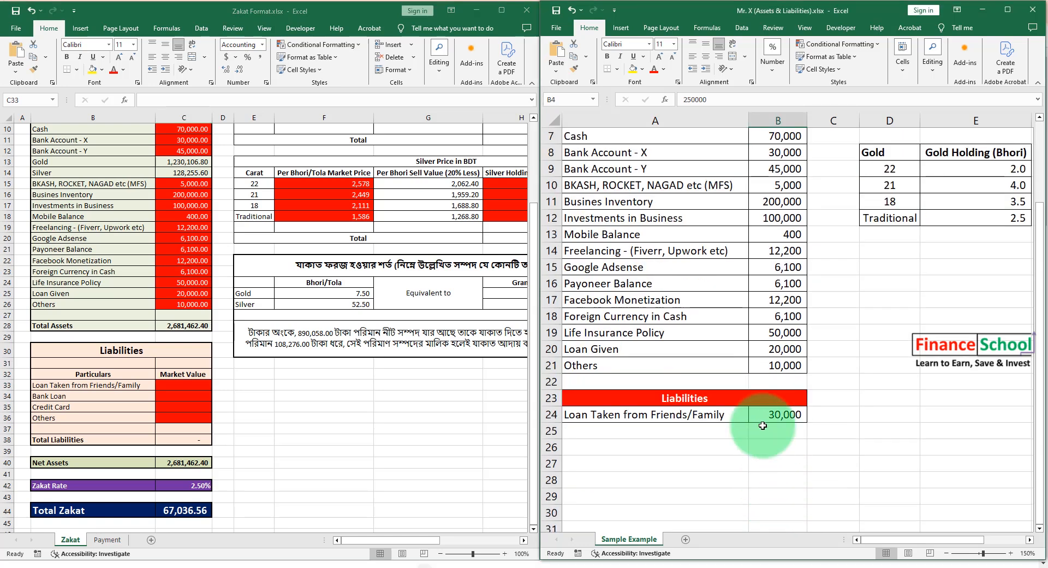
click(186, 385)
text(30,000000)
key(Return)
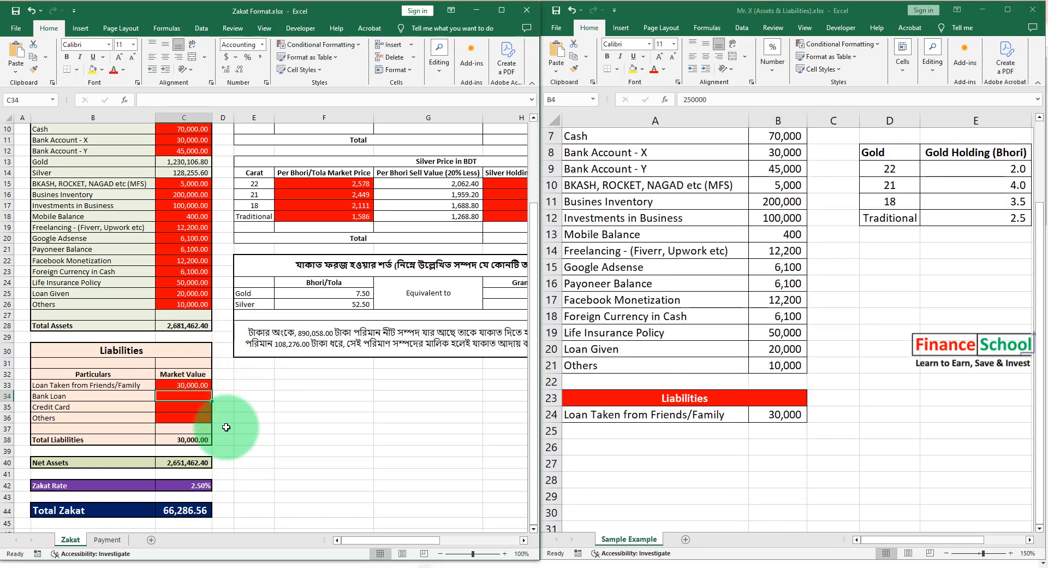
Check Total Liabilities, Total Assets and the Net Assets formula that combines them
click(185, 440)
click(180, 326)
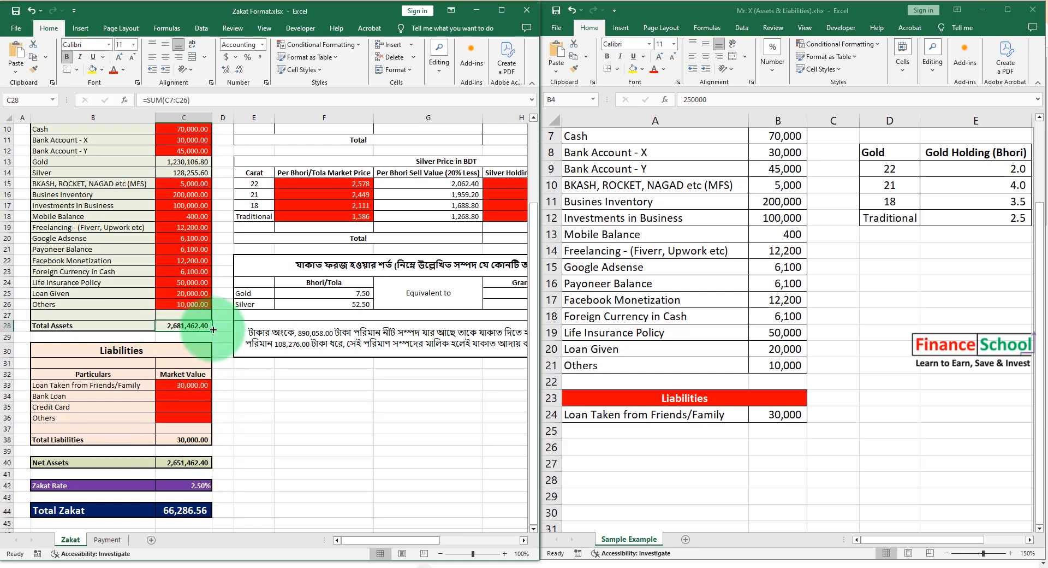
click(168, 464)
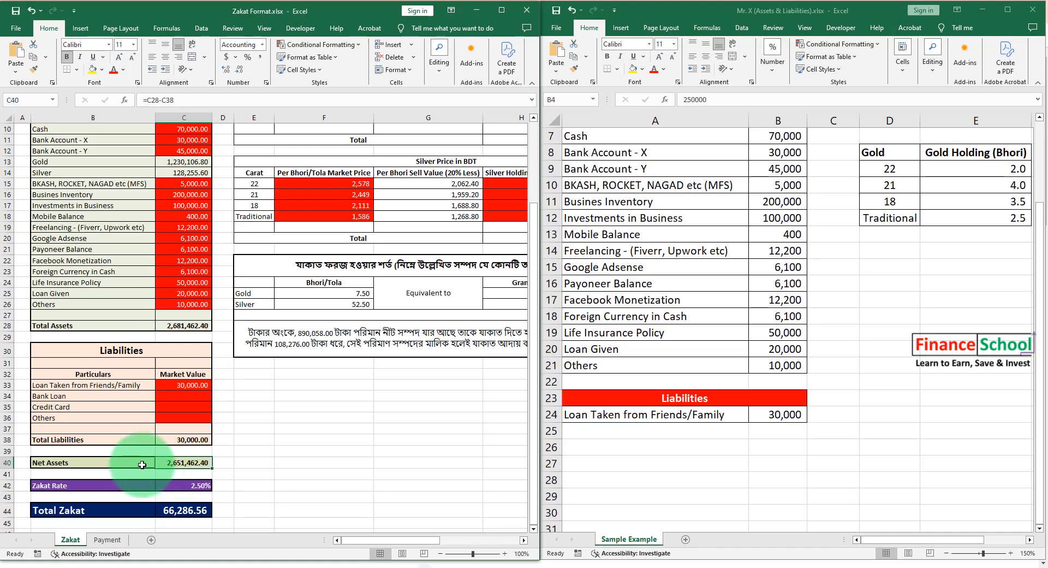
Maximize the Zakat Format workbook and examine the Zakat Rate, the Total Zakat formula and the completed sheet
click(501, 10)
click(187, 489)
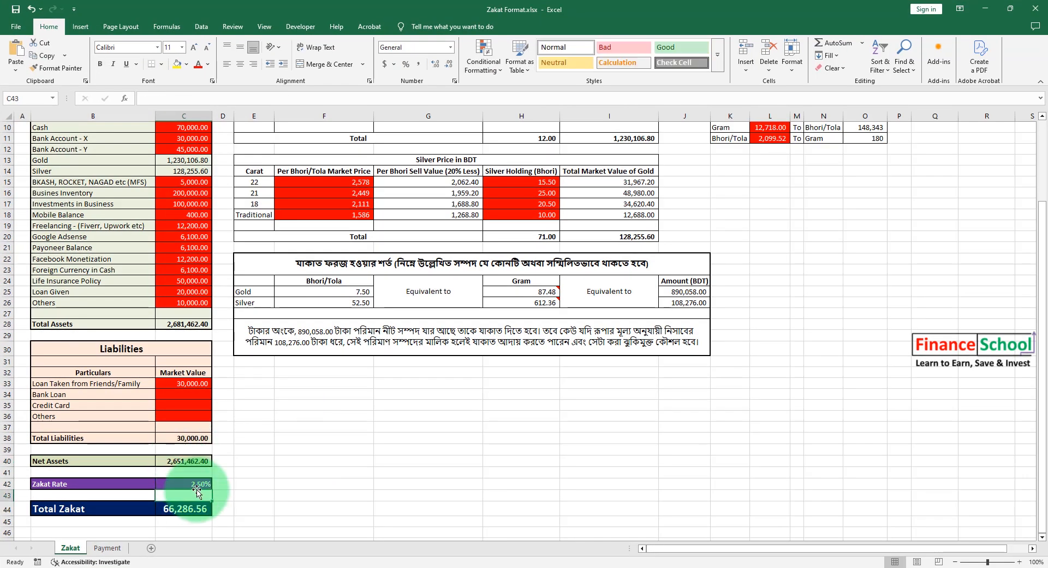
click(168, 512)
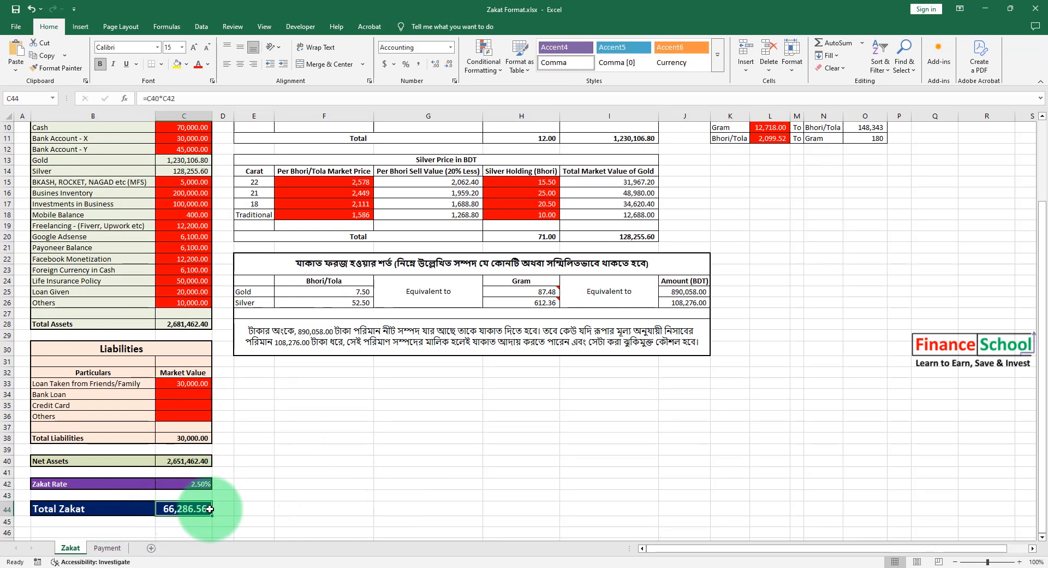
click(252, 507)
click(186, 508)
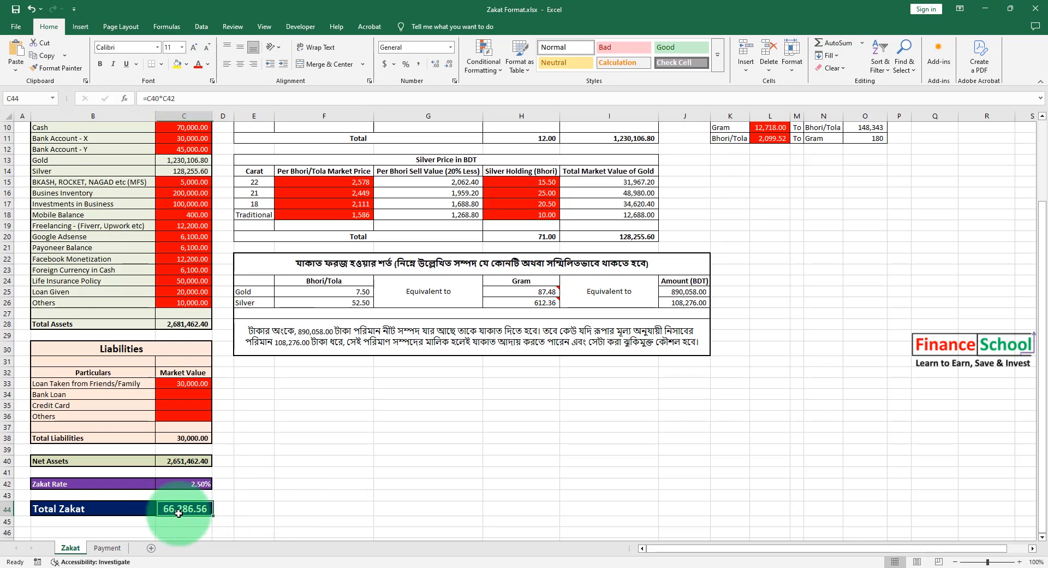
scroll(218, 469, up, 3)
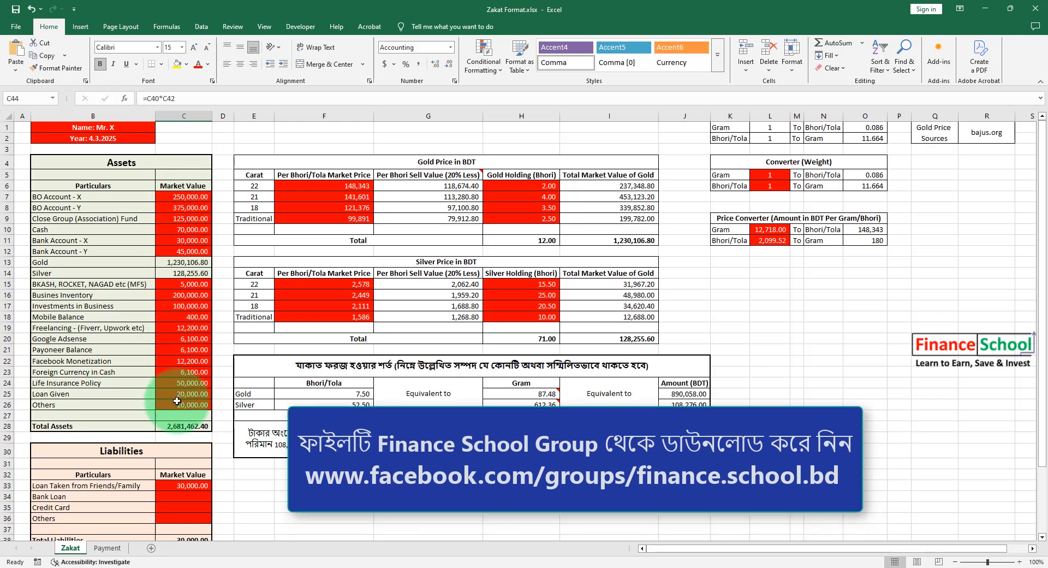
scroll(180, 464, down, 4)
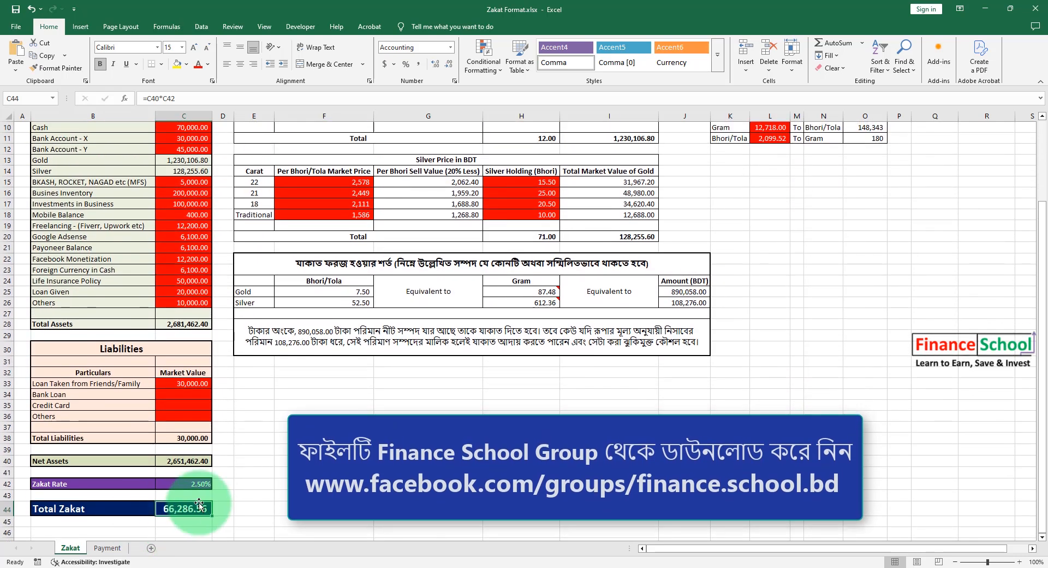
Open the Payment sheet and read the Bengali and English text of the Quran verse on zakah expenditures
click(104, 547)
click(406, 408)
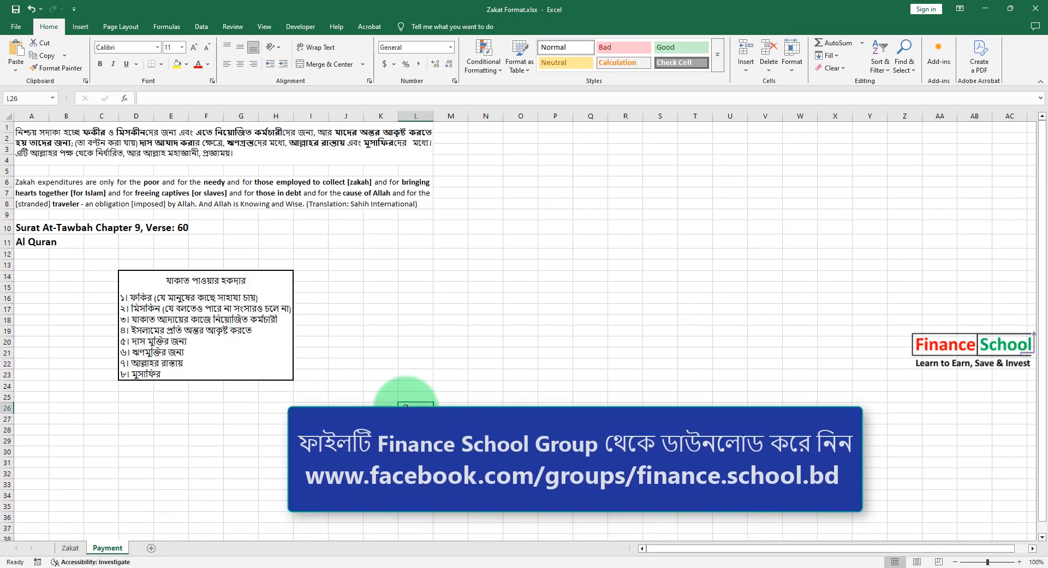
key(ctrl+Home)
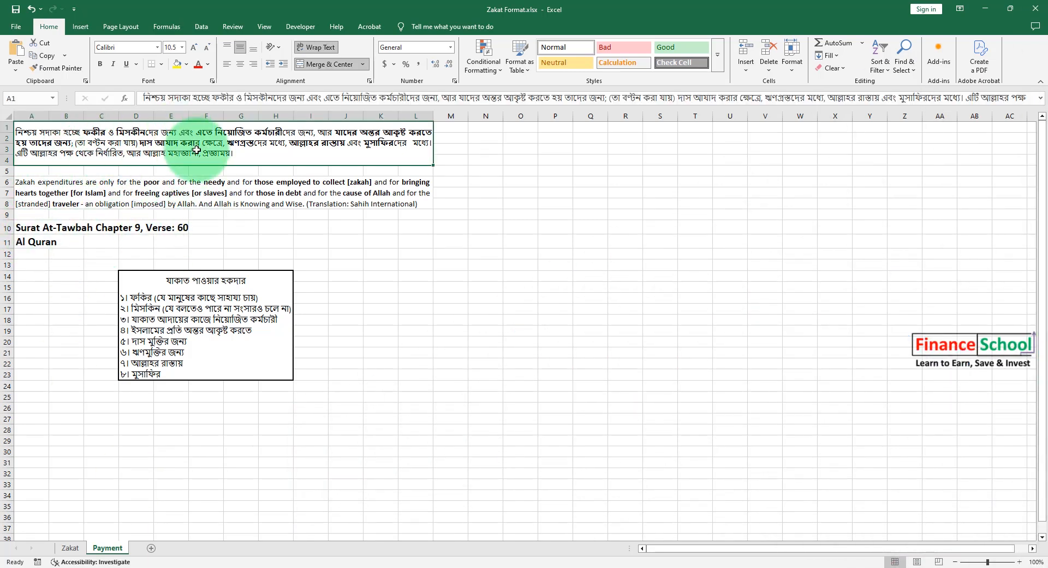
click(155, 186)
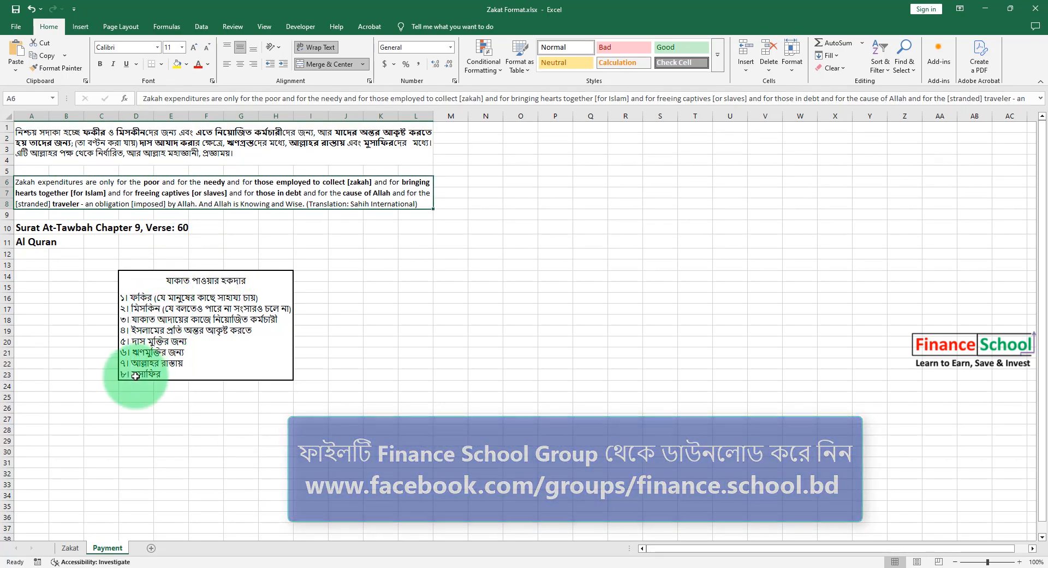
Go through the Bengali list of people entitled to receive zakat, from the first category to the eighth
click(140, 374)
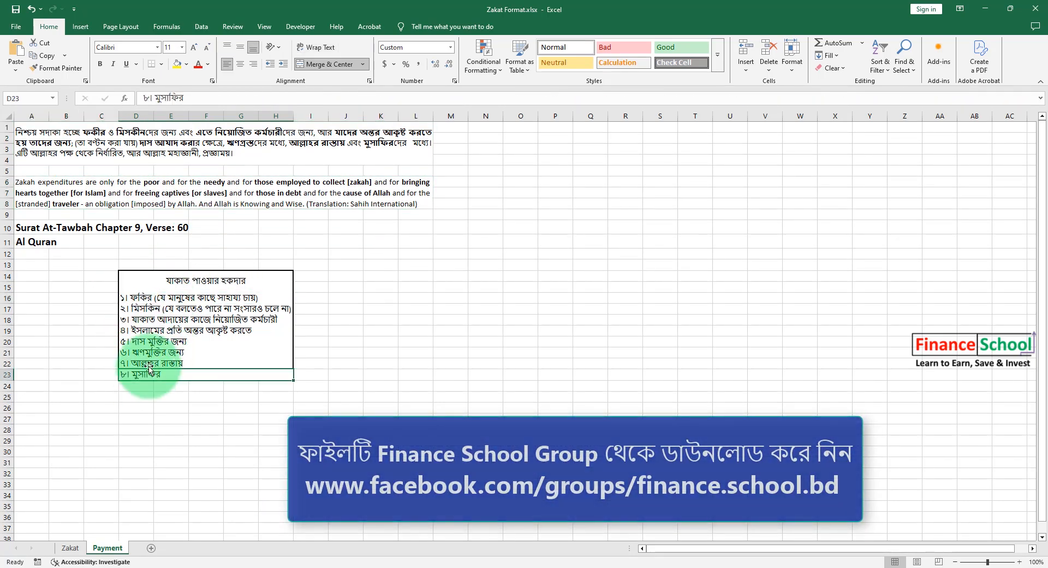
click(143, 297)
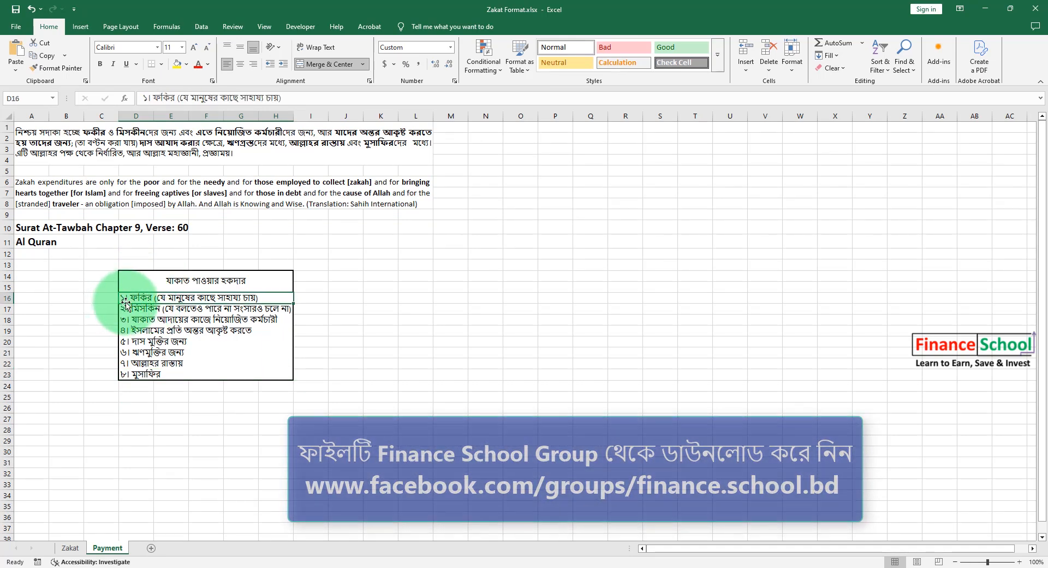
key(Down)
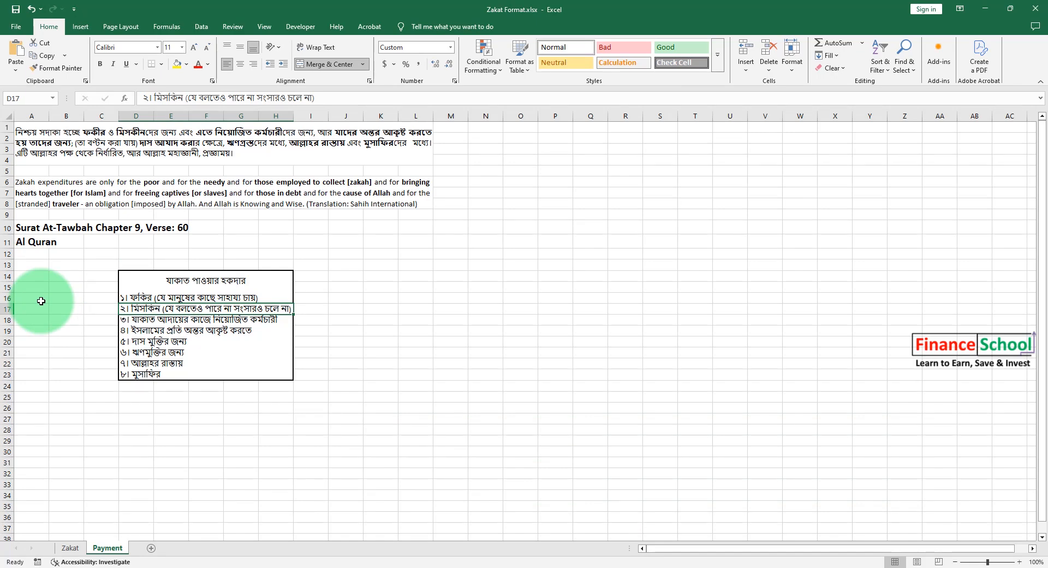
key(Down)
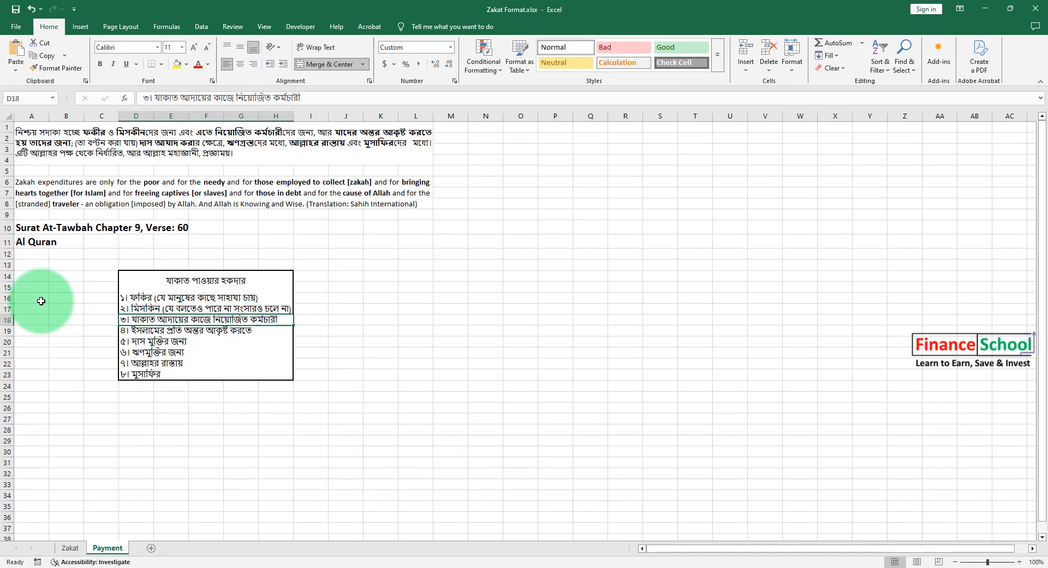
key(Down)
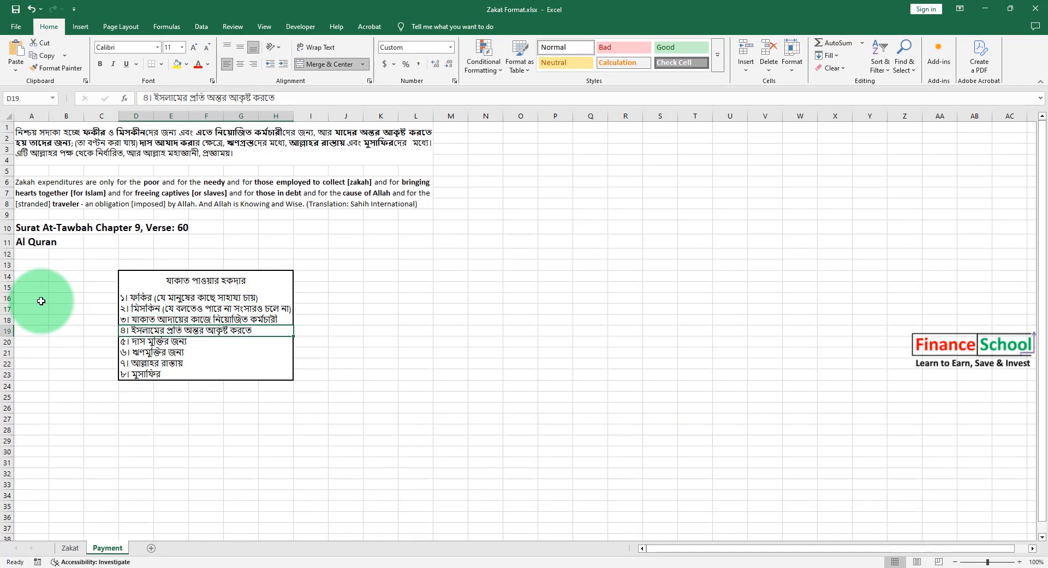
key(Down)
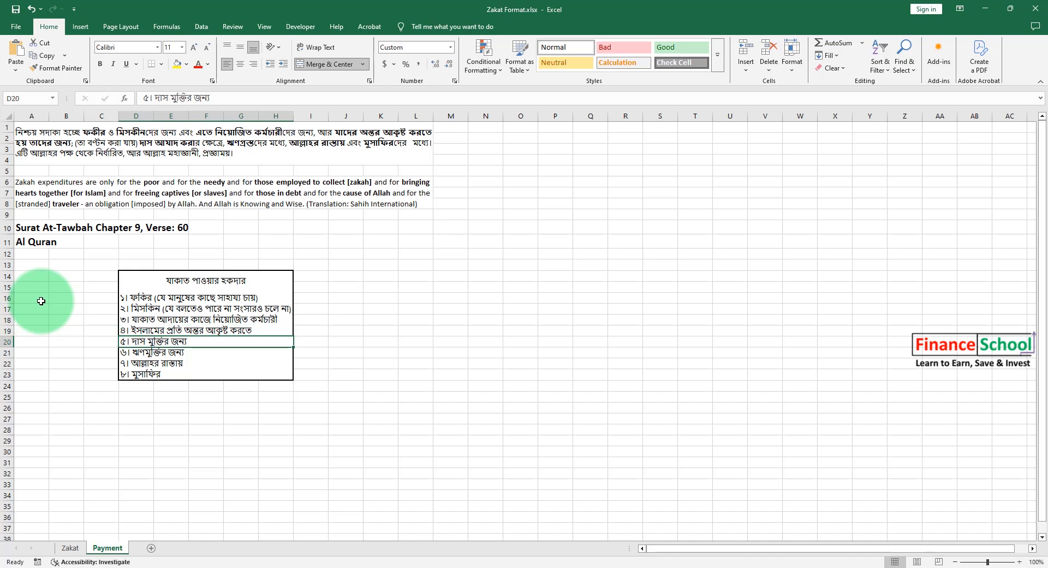
key(Down)
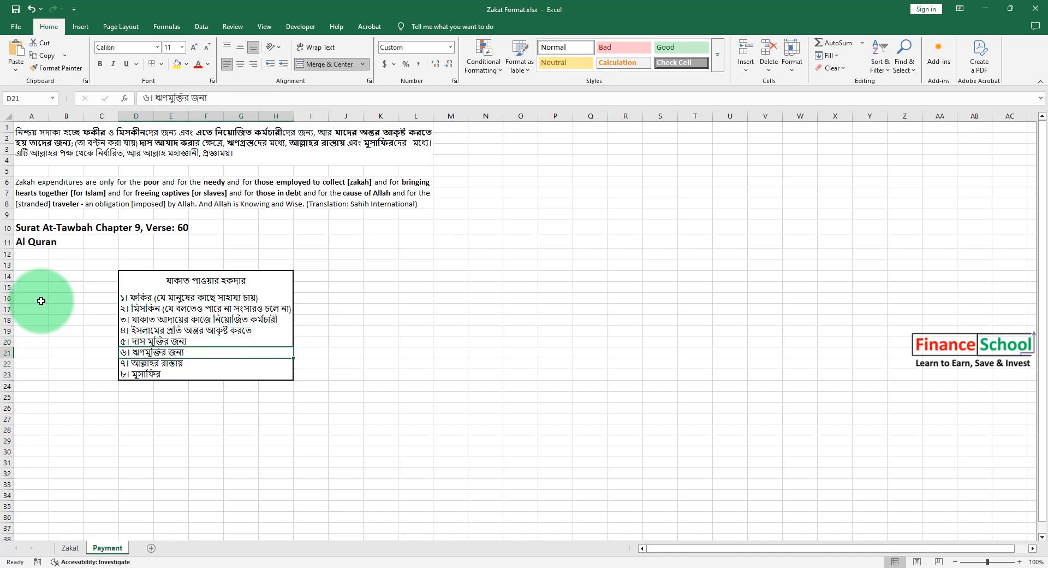
key(Down)
key(Down)
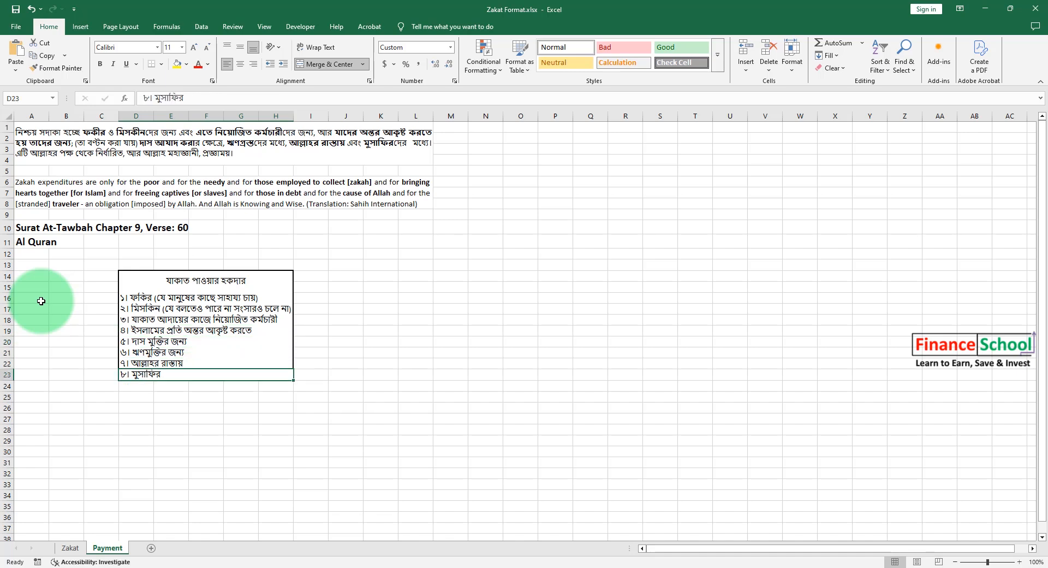
click(485, 363)
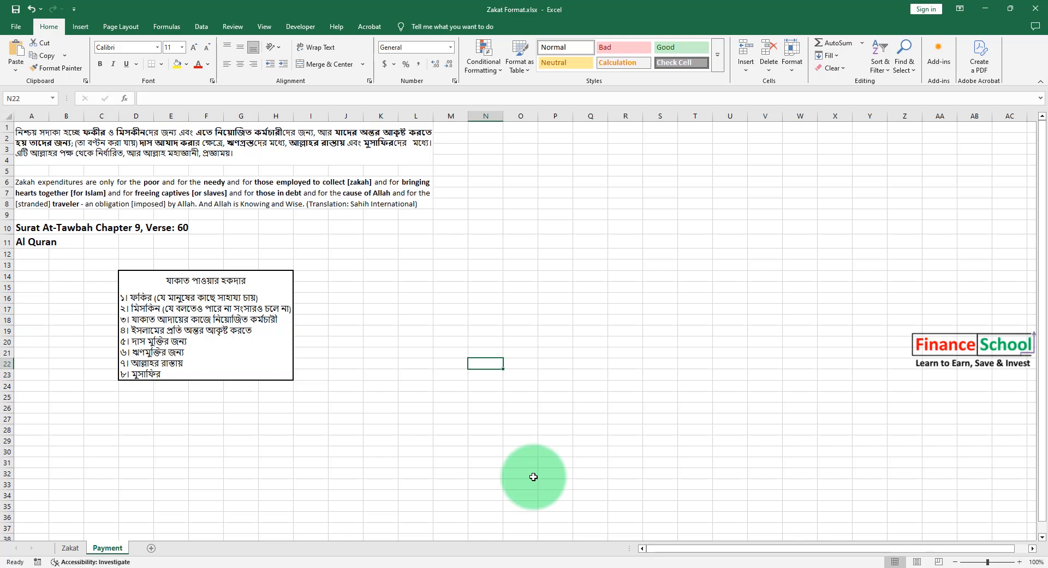